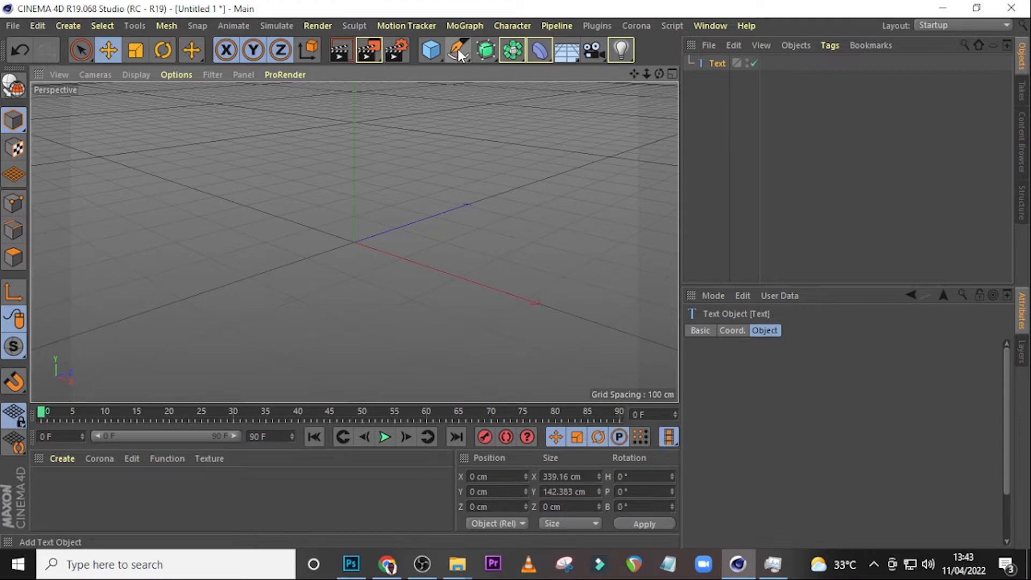
Browse the spline shape list in the Pen tool flyout while the Text spline shows in the view
click(459, 49)
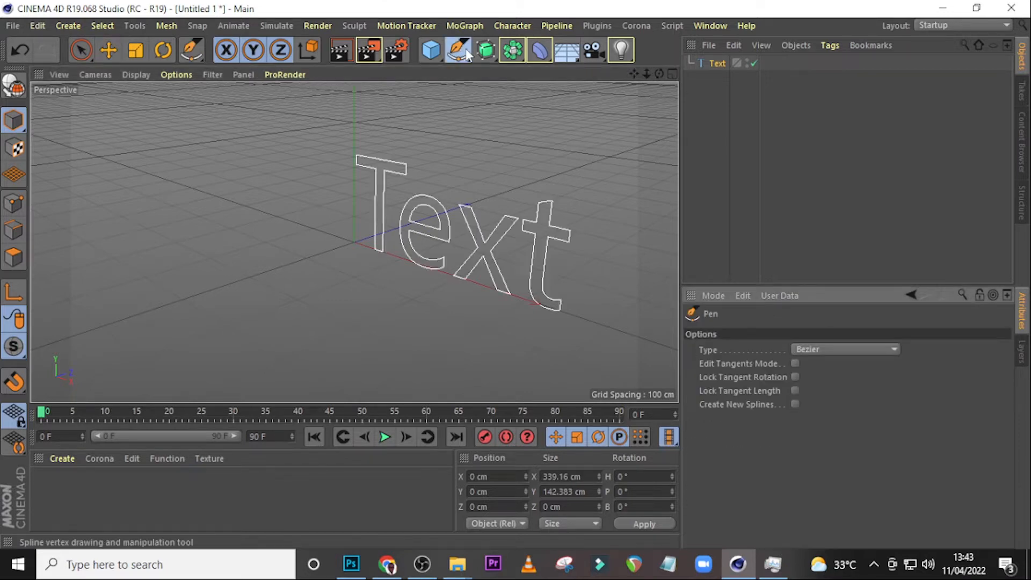
click(462, 49)
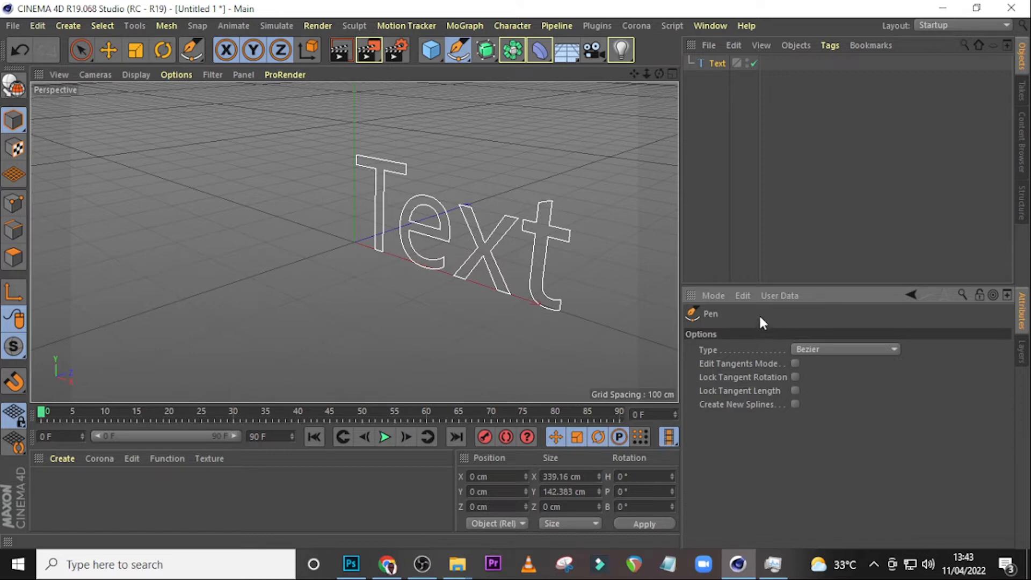
Change the Text object's wording to POWER and set its font to Intro
click(713, 63)
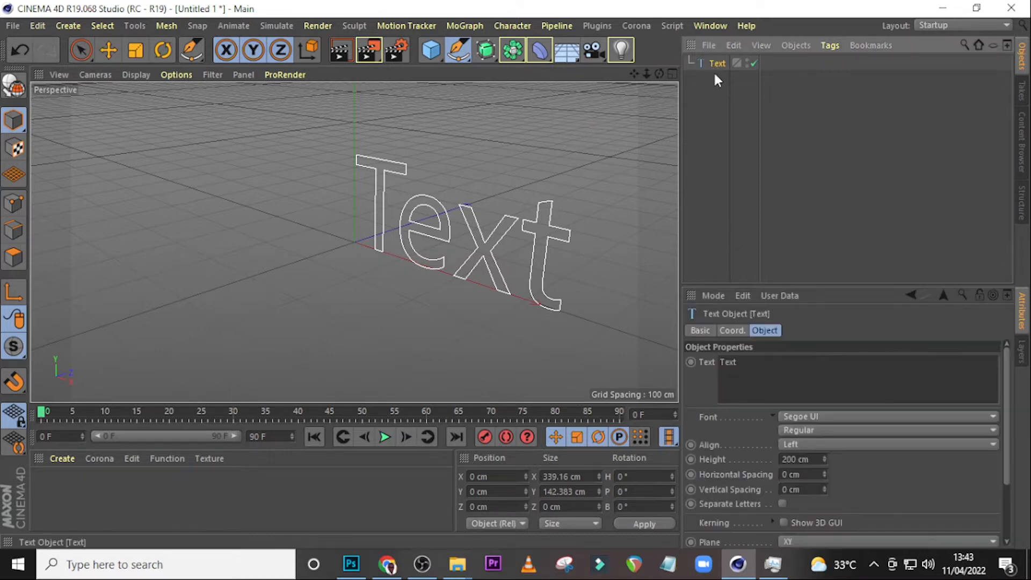
double_click(728, 361)
text(POWER)
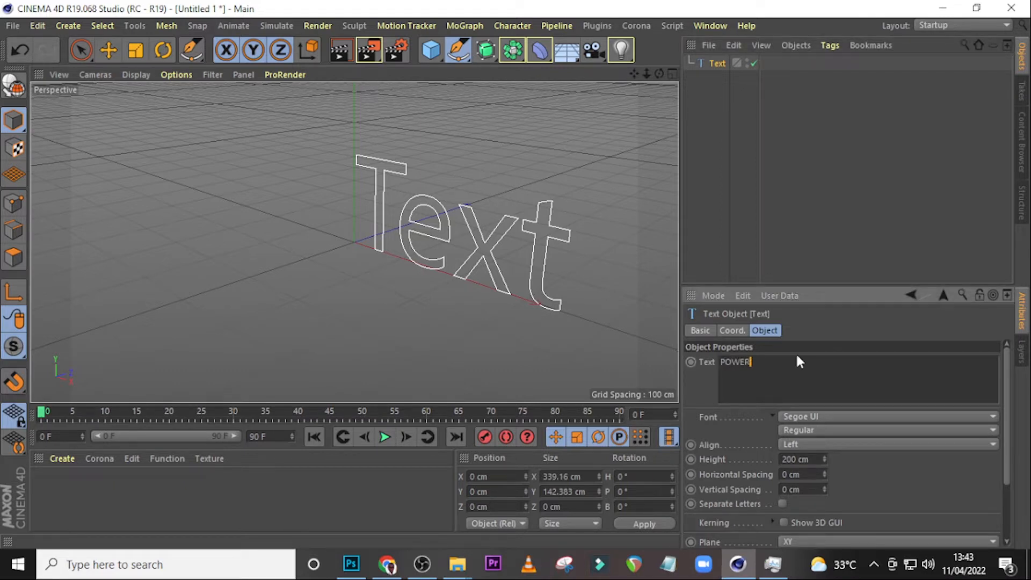
click(809, 417)
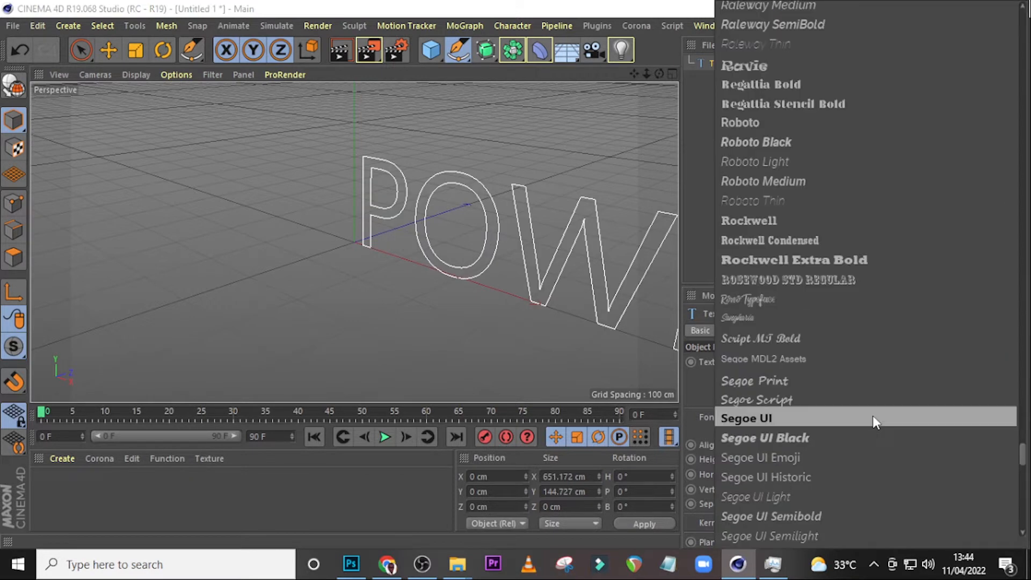
scroll(785, 261, up, 10)
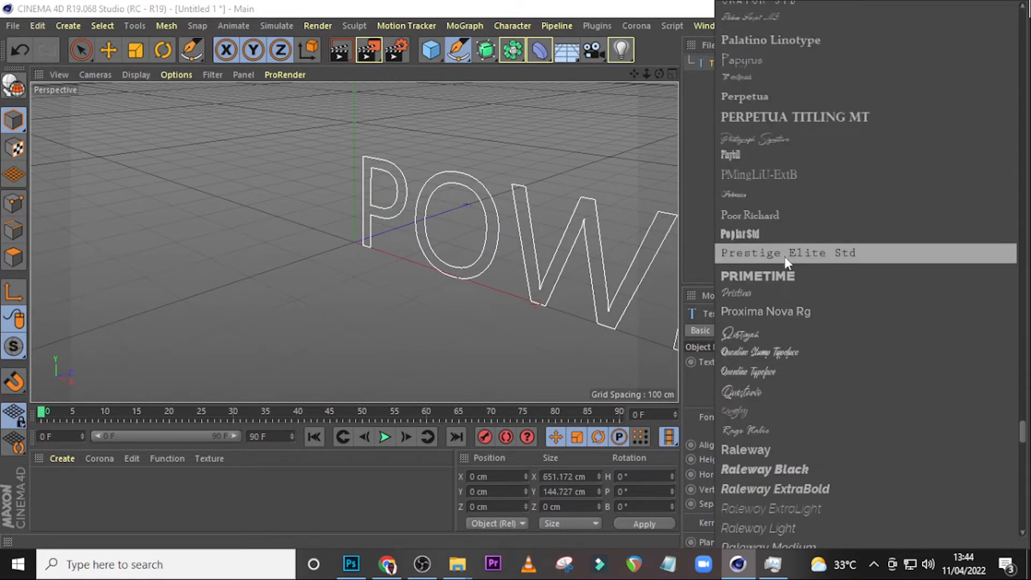
scroll(784, 257, up, 10)
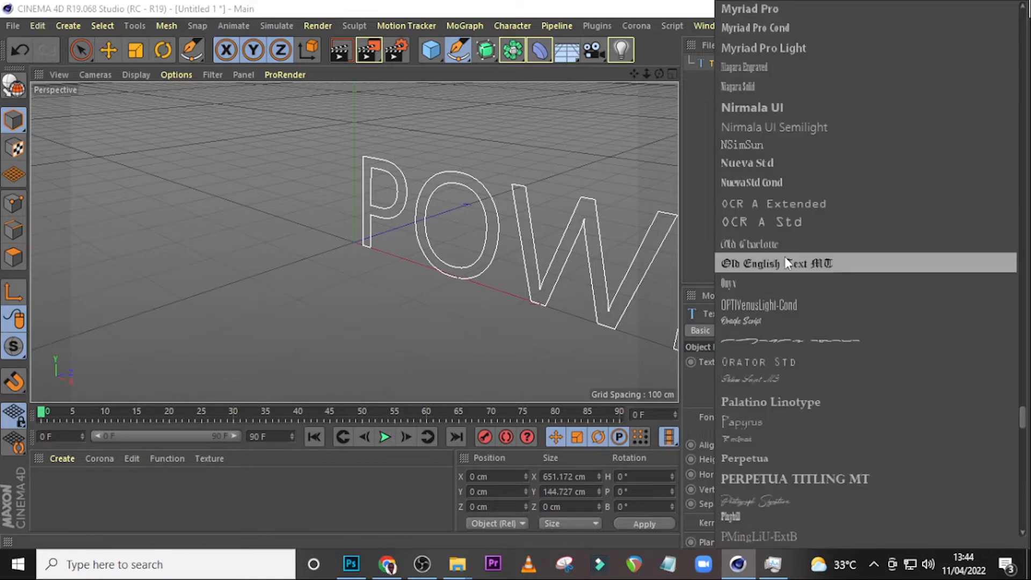
scroll(784, 256, up, 20)
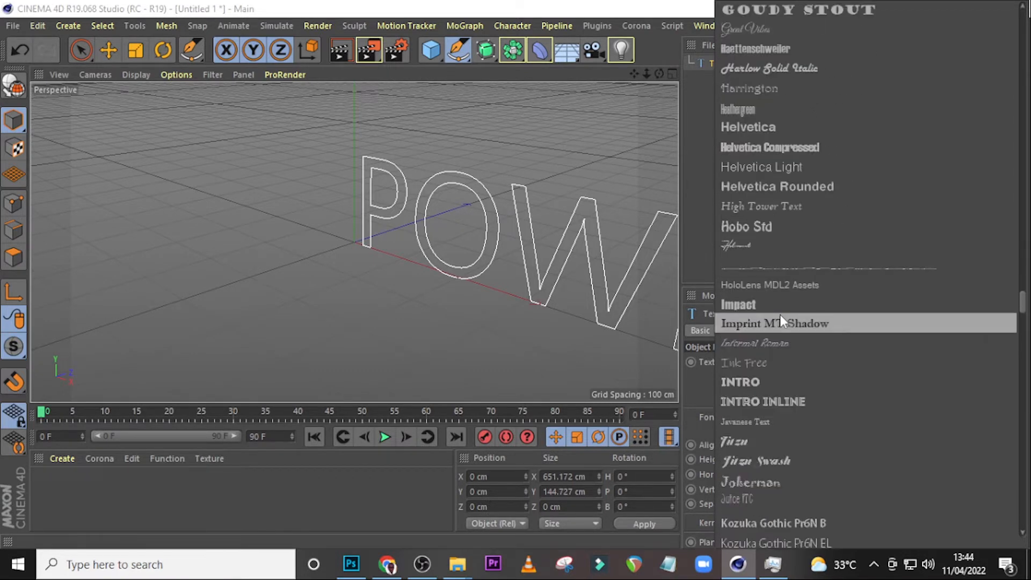
click(755, 383)
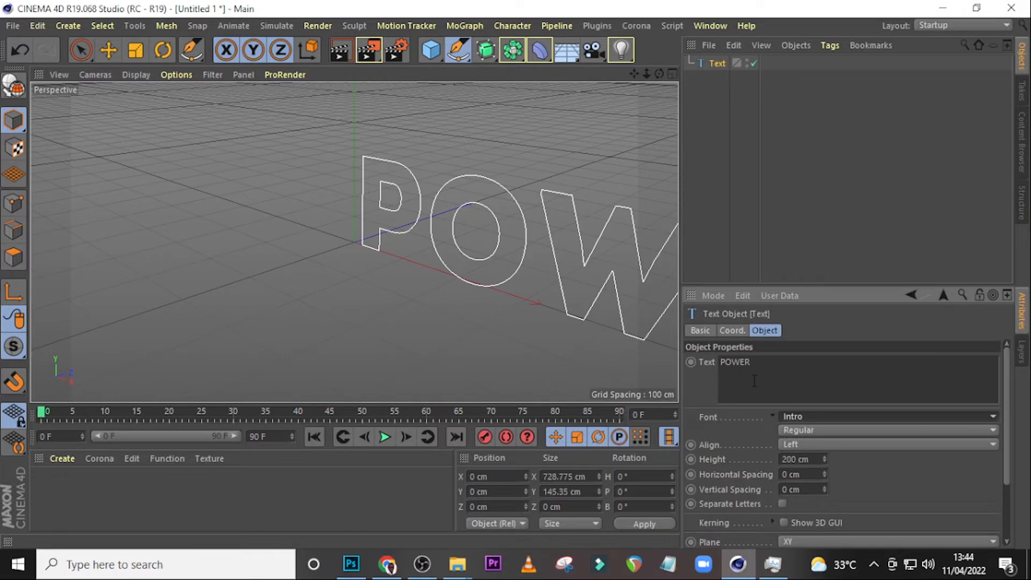
Switch to the four-view layout, orbit the perspective view and pan the front view onto POWER
click(671, 75)
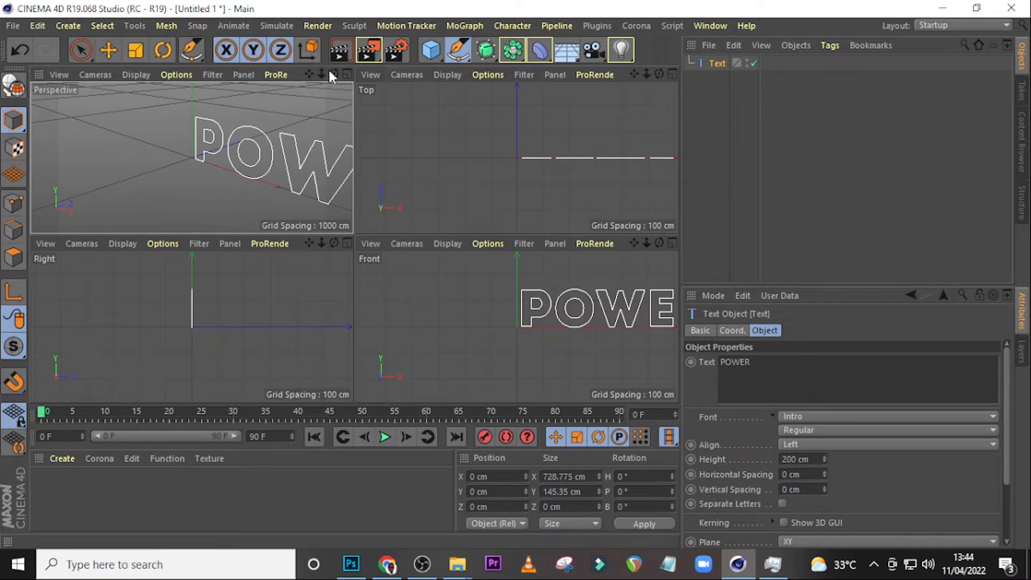
drag(333, 76, 208, 75)
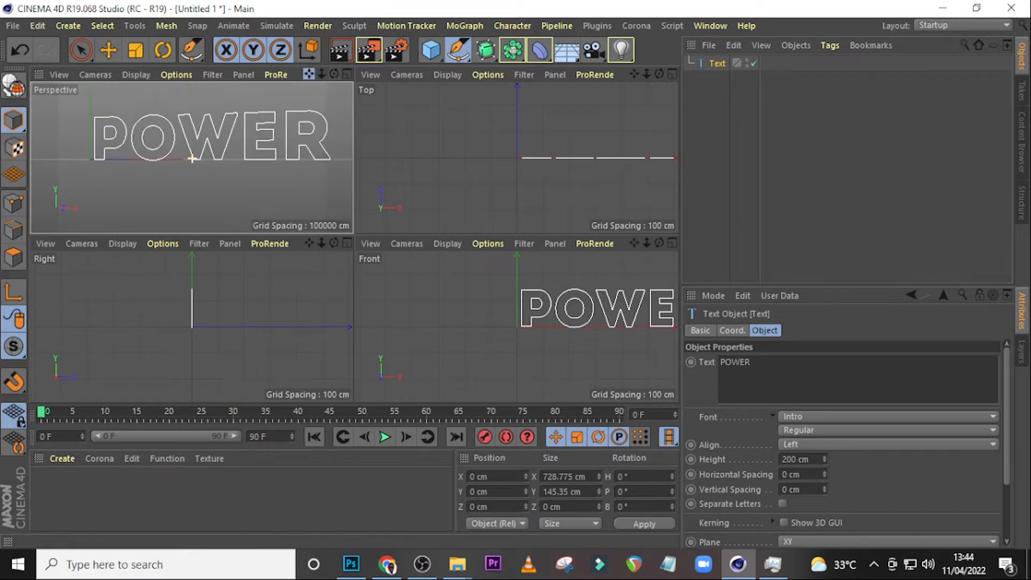
drag(333, 74, 338, 76)
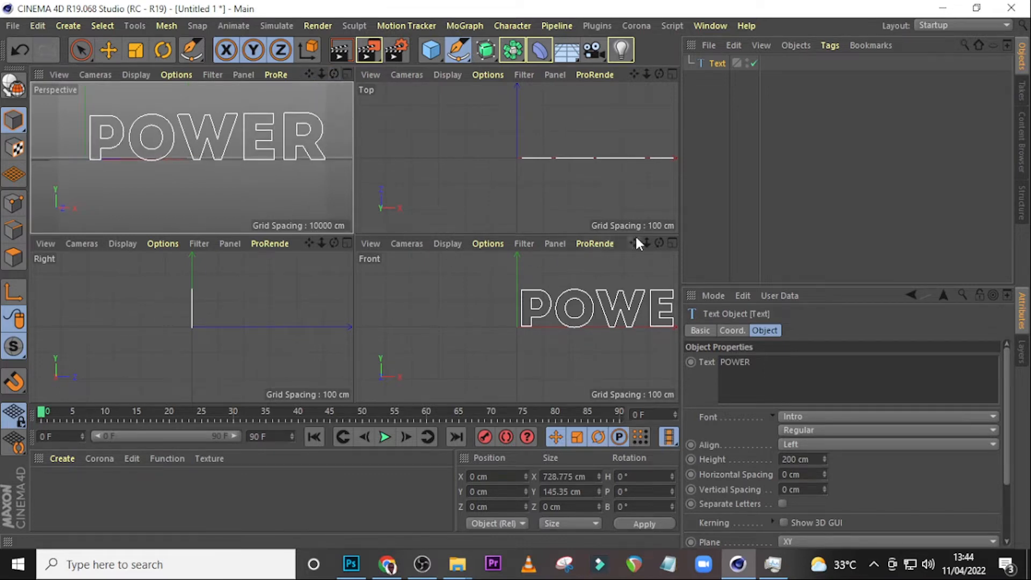
drag(634, 243, 556, 238)
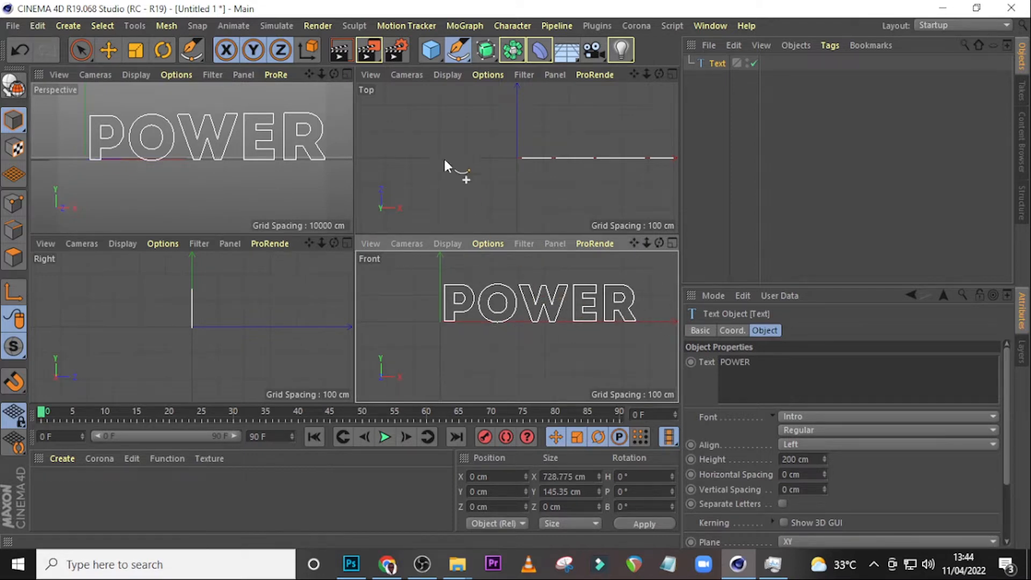
drag(334, 74, 337, 77)
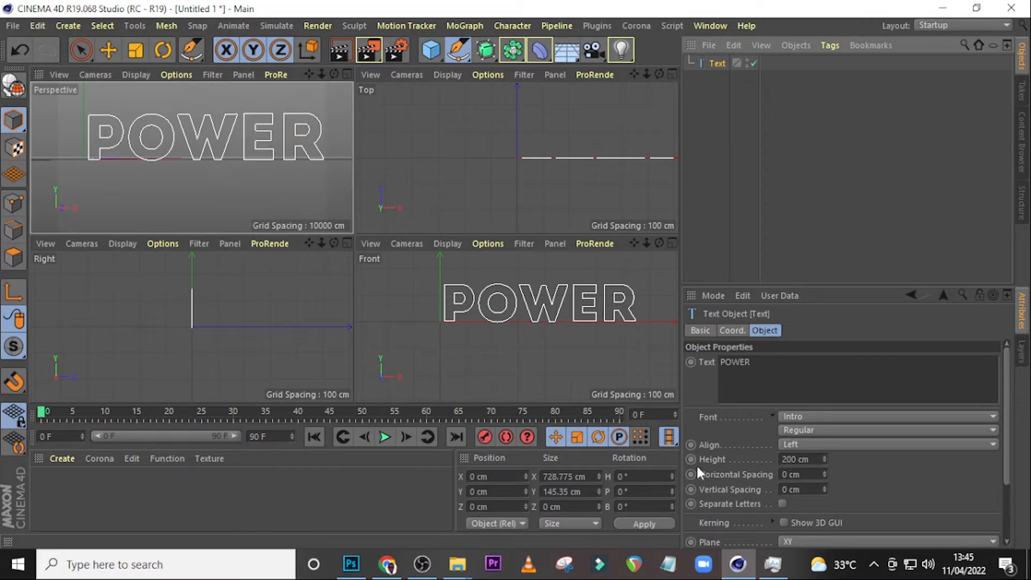
Lower POWER's Horizontal Spacing to -14 cm, narrowing the text to about 672.775 cm
click(825, 477)
click(825, 477)
click(824, 477)
click(824, 477)
click(825, 477)
click(825, 477)
click(824, 477)
click(824, 477)
click(825, 477)
click(824, 477)
click(825, 476)
click(824, 477)
click(824, 477)
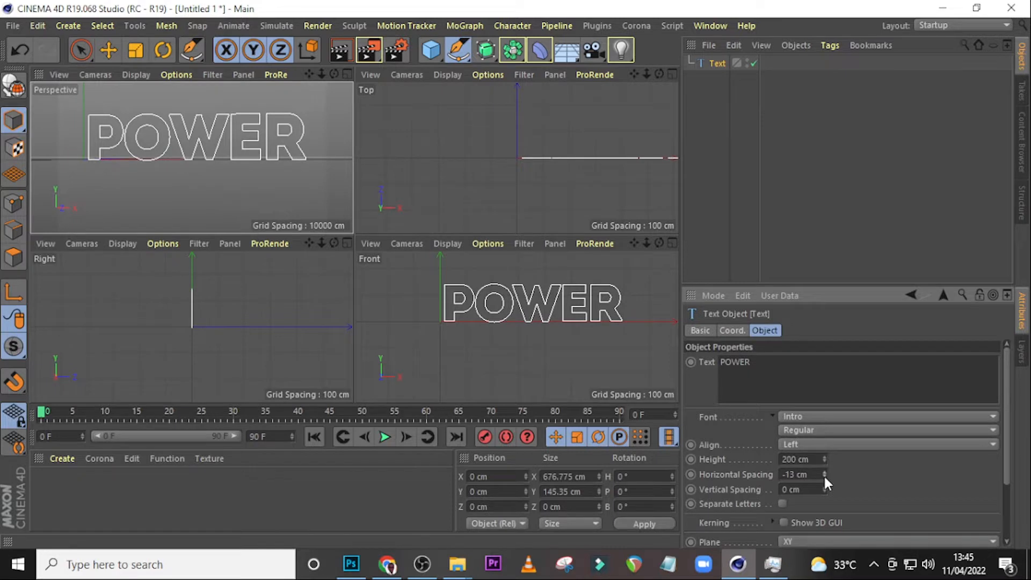
click(825, 477)
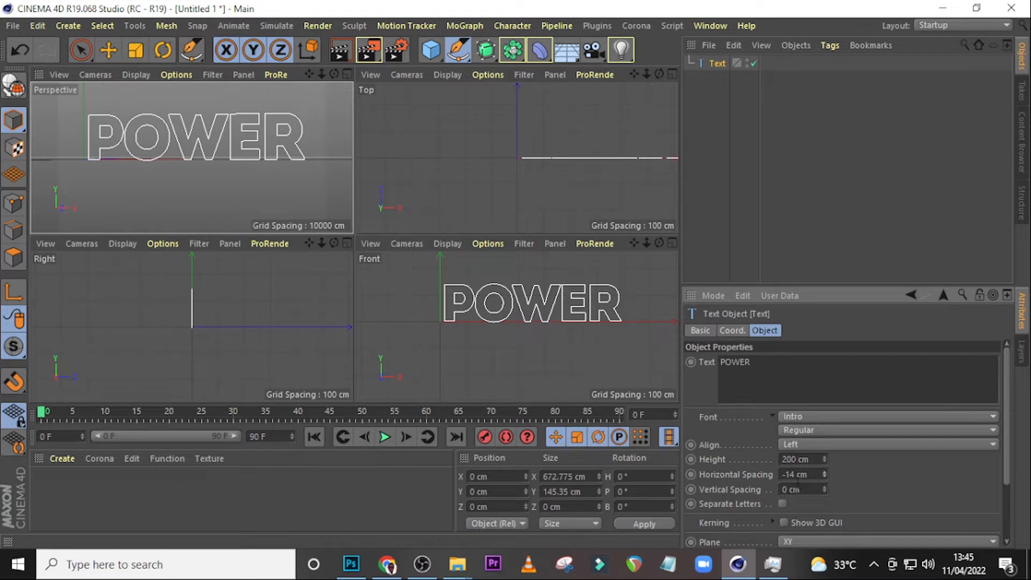
scroll(850, 498, down, 3)
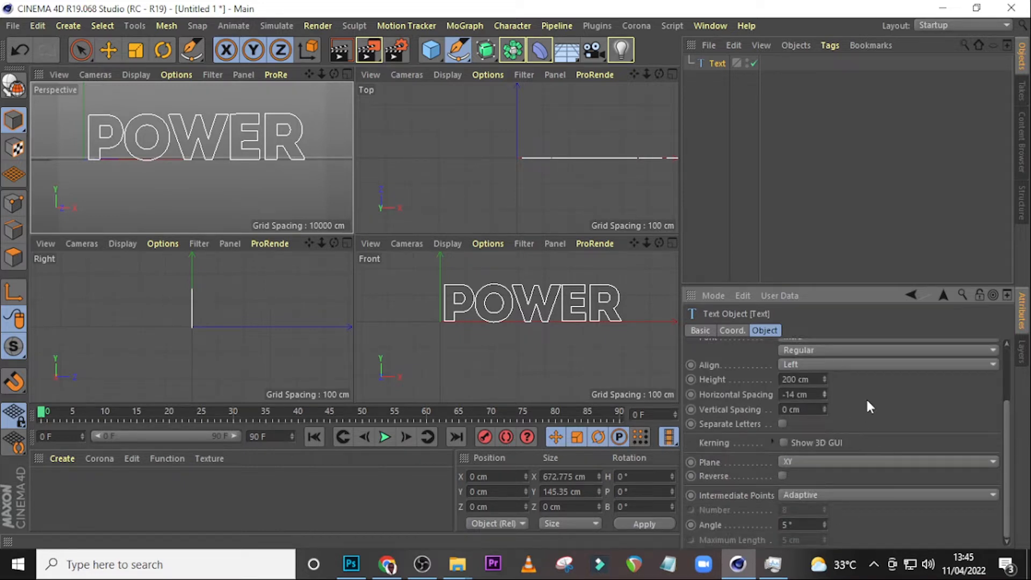
scroll(871, 407, up, 3)
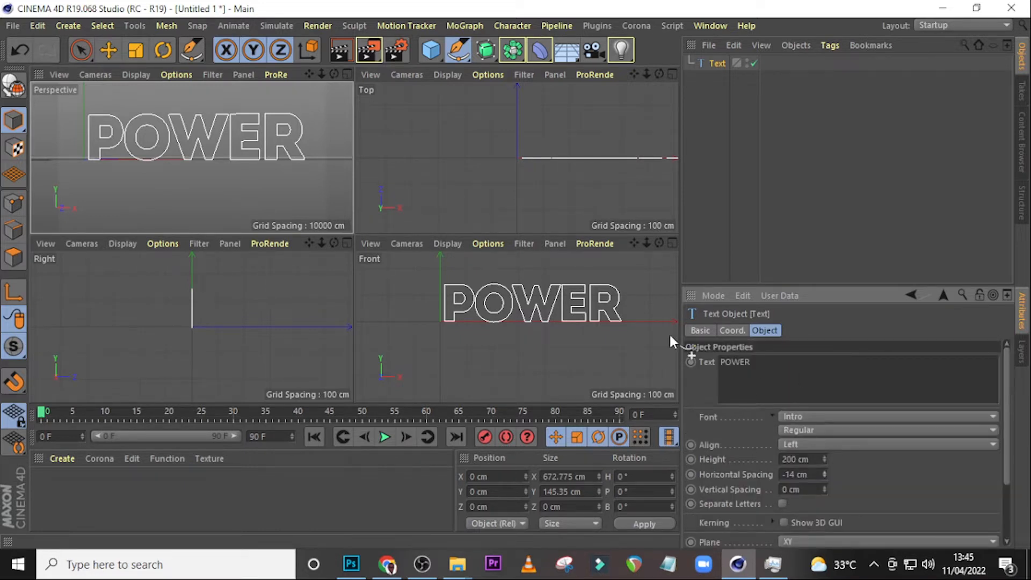
Add an Extrude generator and nest the POWER Text object under it
click(485, 54)
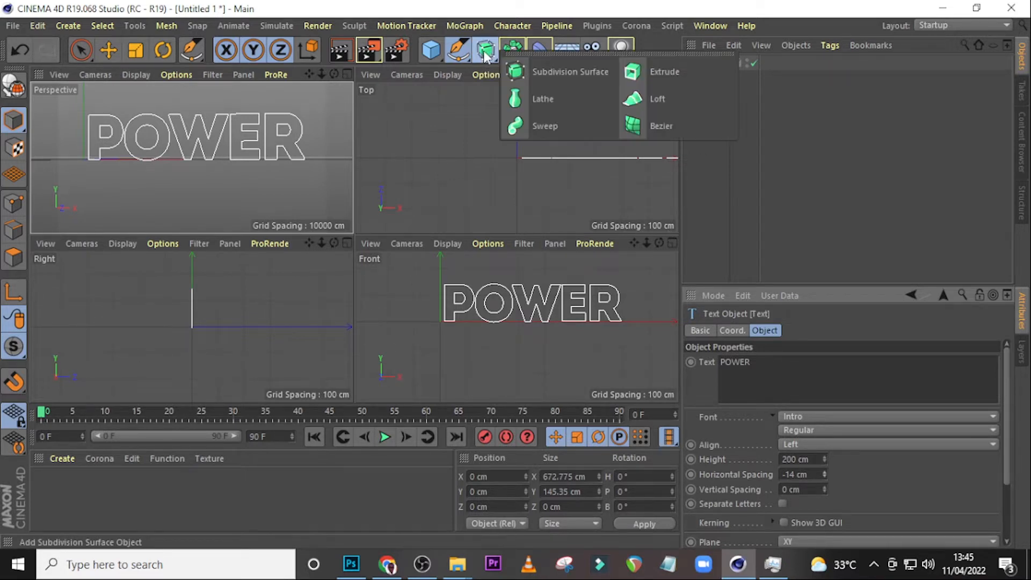
alt+click(661, 71)
click(720, 79)
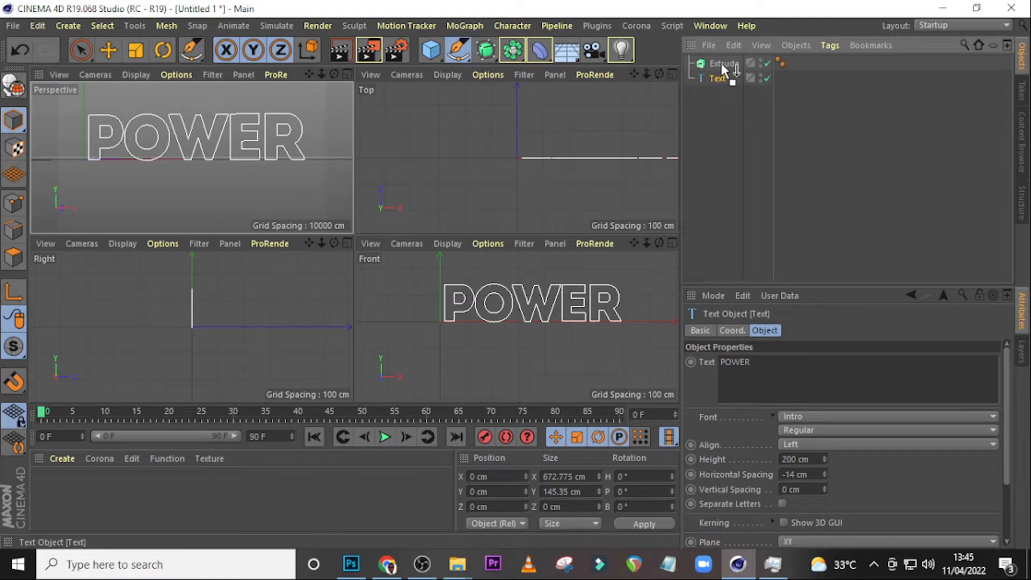
drag(721, 63, 720, 62)
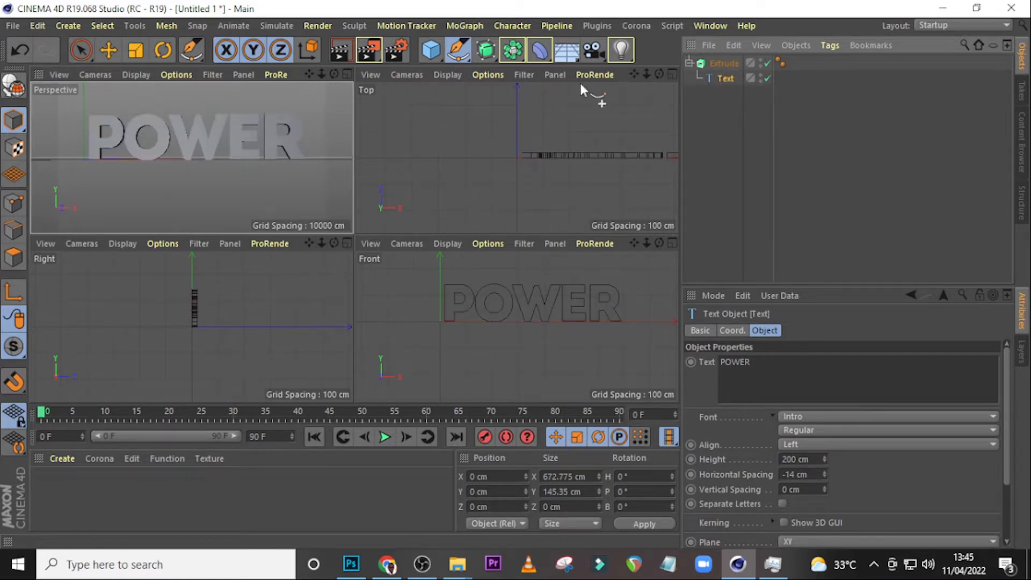
Add a Camera, place it beside Extrude in the Object Manager, and collapse Extrude
click(594, 49)
drag(724, 68, 718, 105)
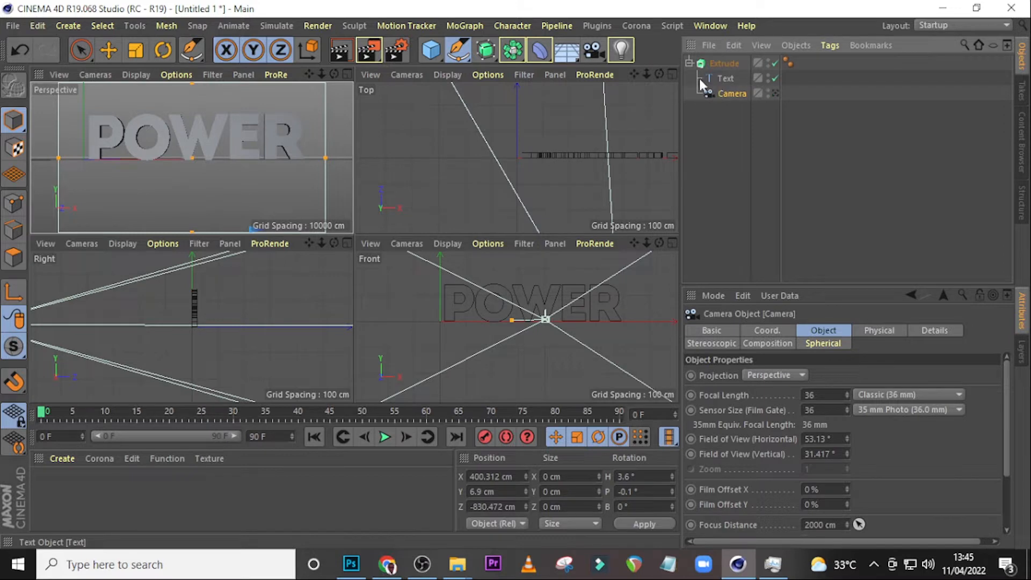
drag(721, 94, 717, 105)
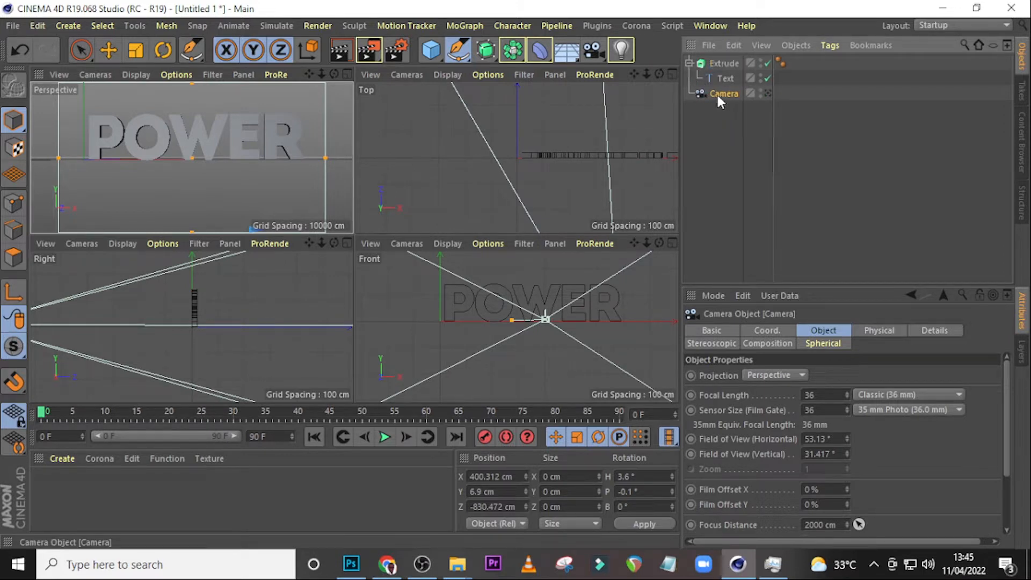
click(690, 63)
Select the Camera and briefly look through it before returning to the editor view
click(723, 65)
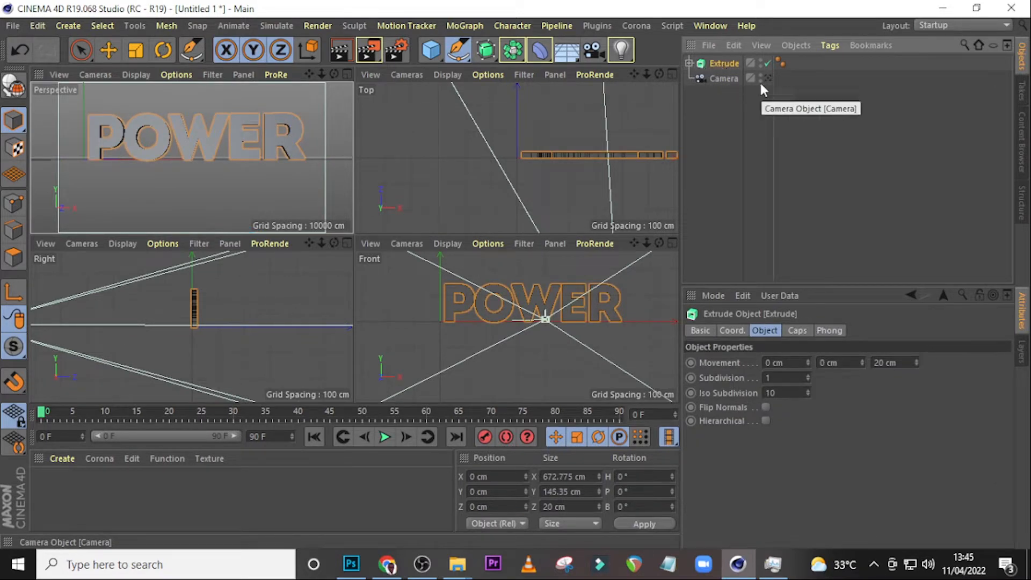
click(724, 77)
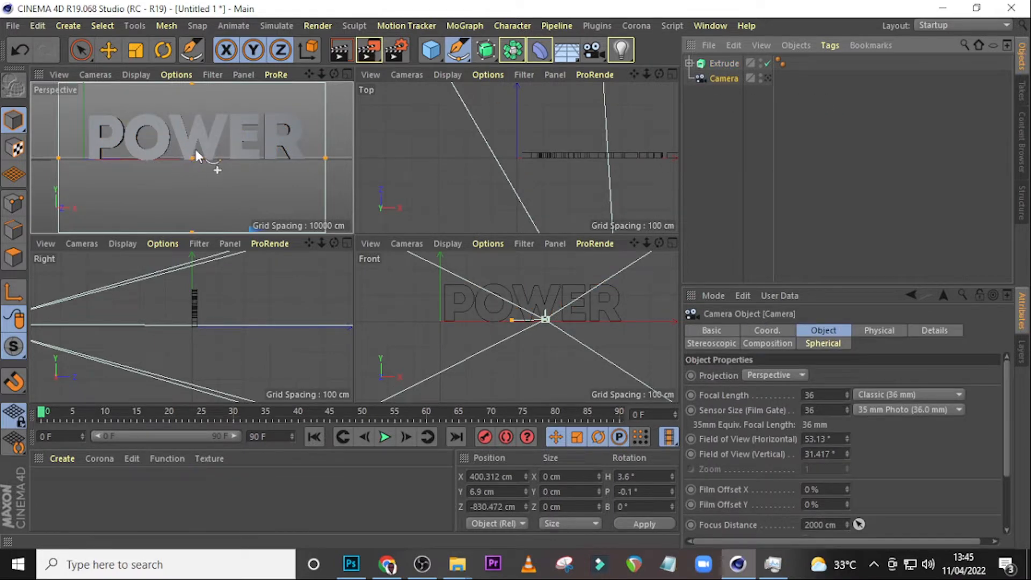
click(767, 77)
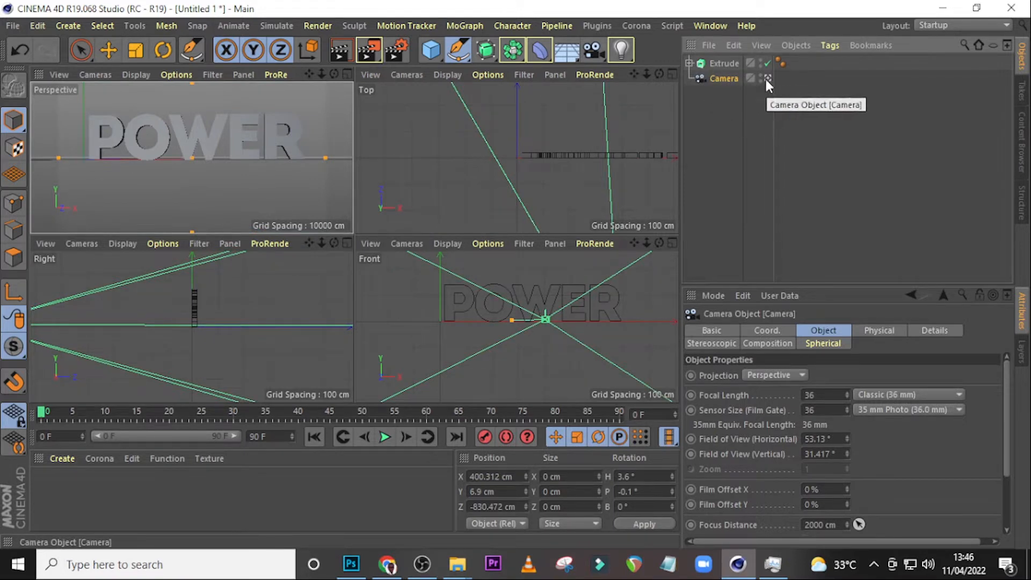
click(767, 78)
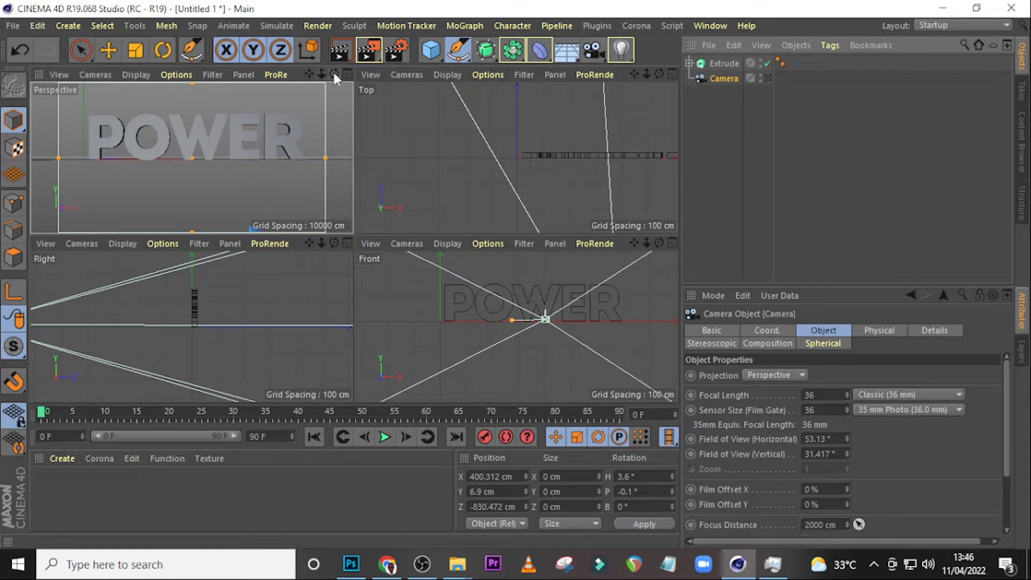
Set the Extrude's Movement Z depth to 10 cm and duplicate the Extrude object
drag(333, 72, 355, 78)
click(720, 63)
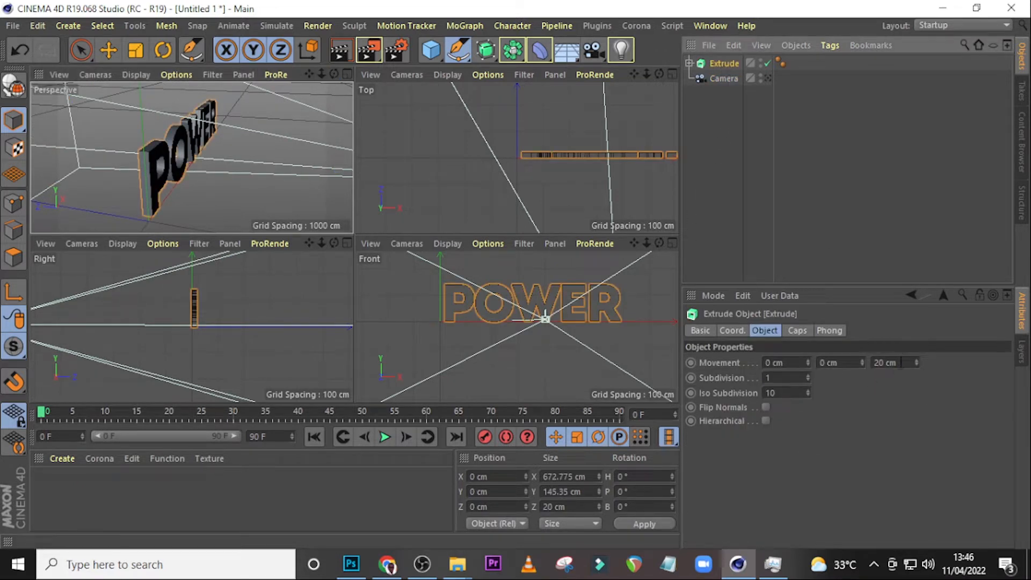
click(891, 363)
text(10)
key(Return)
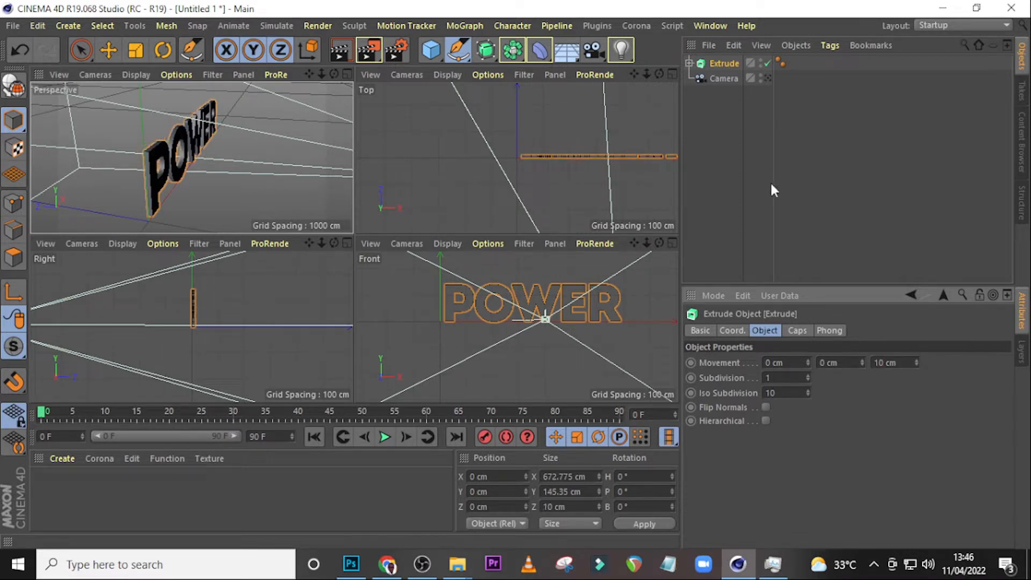
click(718, 68)
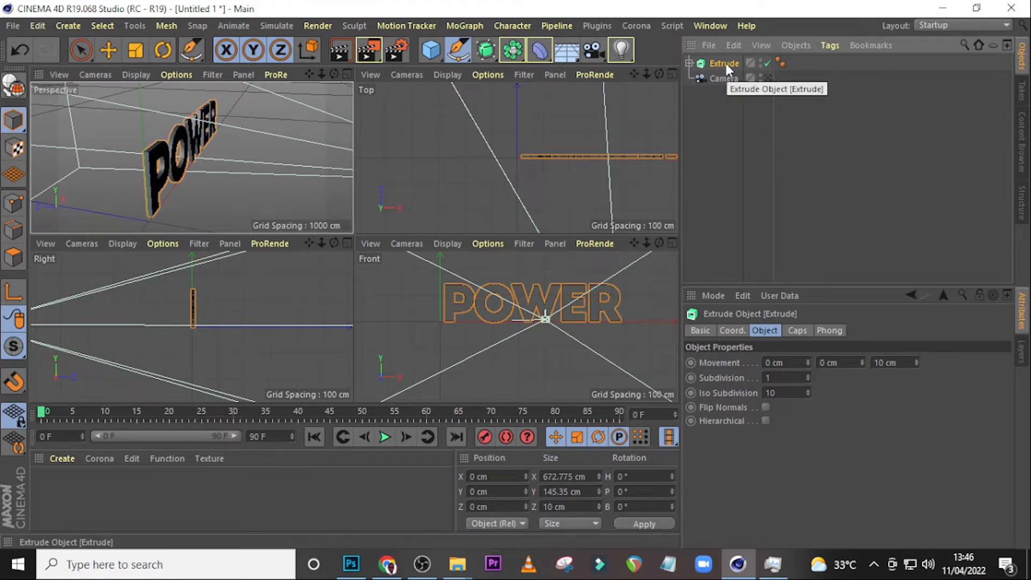
key(ctrl+v)
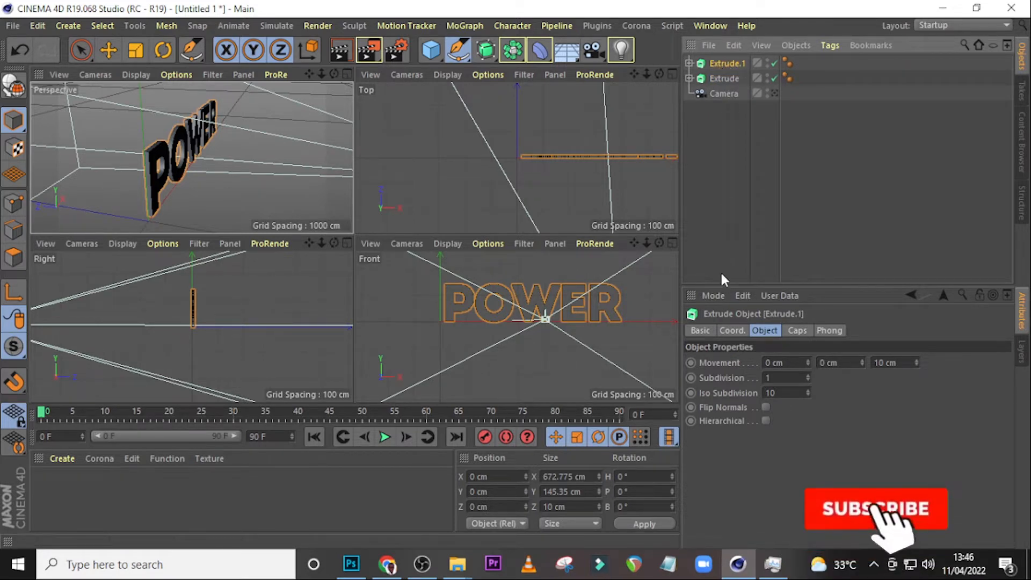
Set Extrude.1's depth to 600 cm and view the scene through the Camera
click(884, 363)
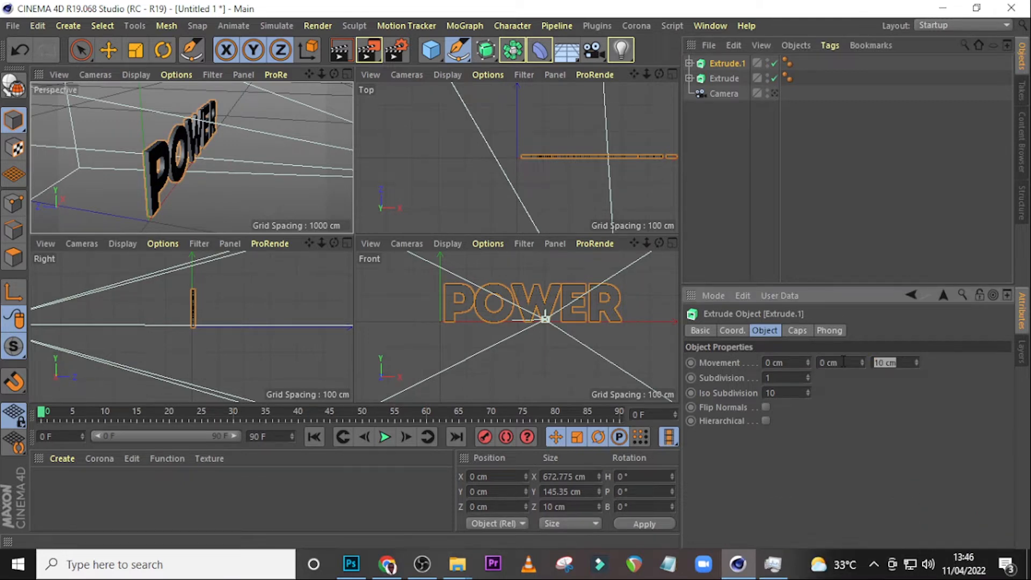
text(600)
key(Return)
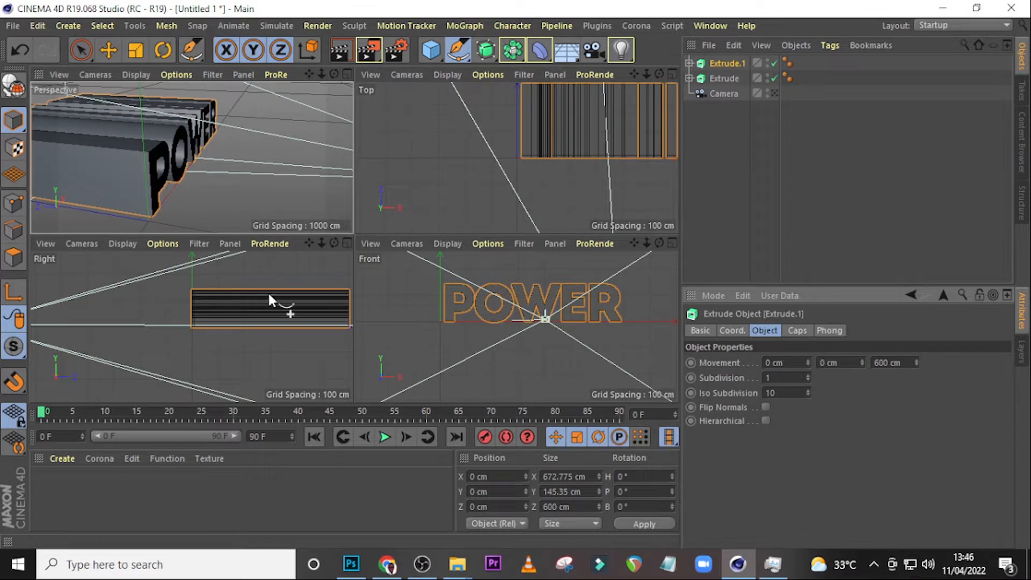
drag(309, 243, 252, 240)
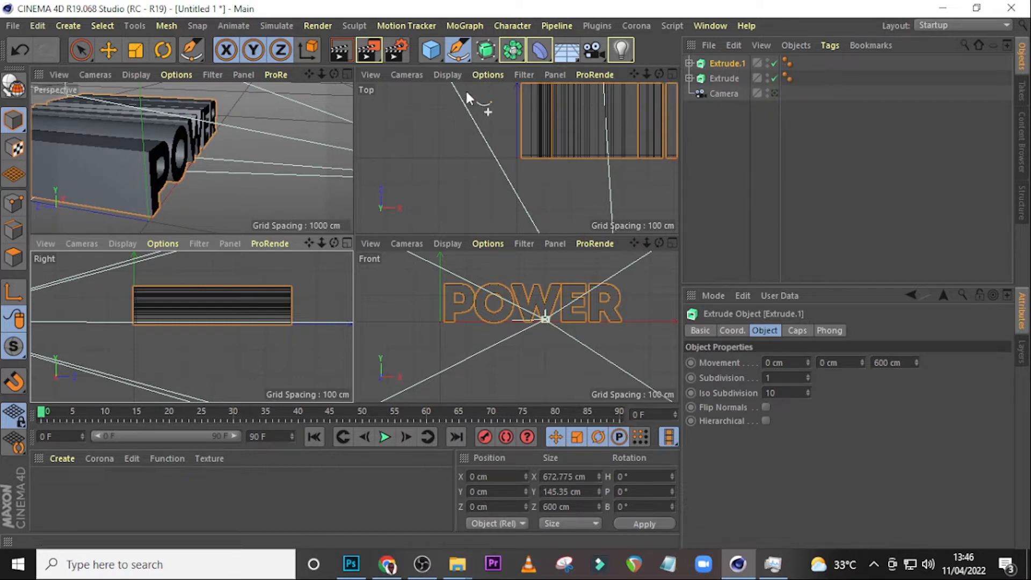
click(774, 94)
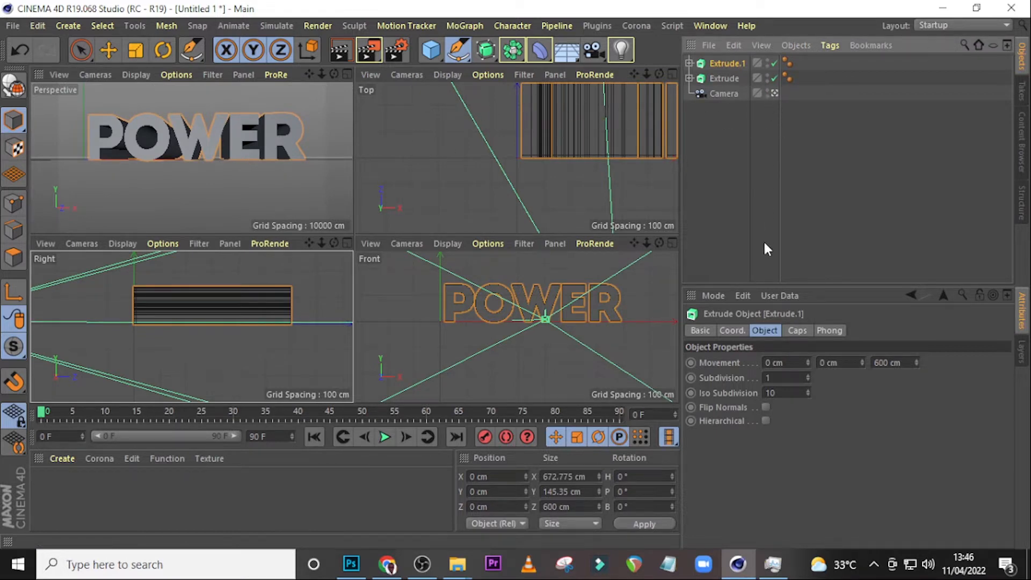
Rename Extrude.1 to POWER EXTRUDE, then type FRONT into the original Extrude's name
right_click(731, 64)
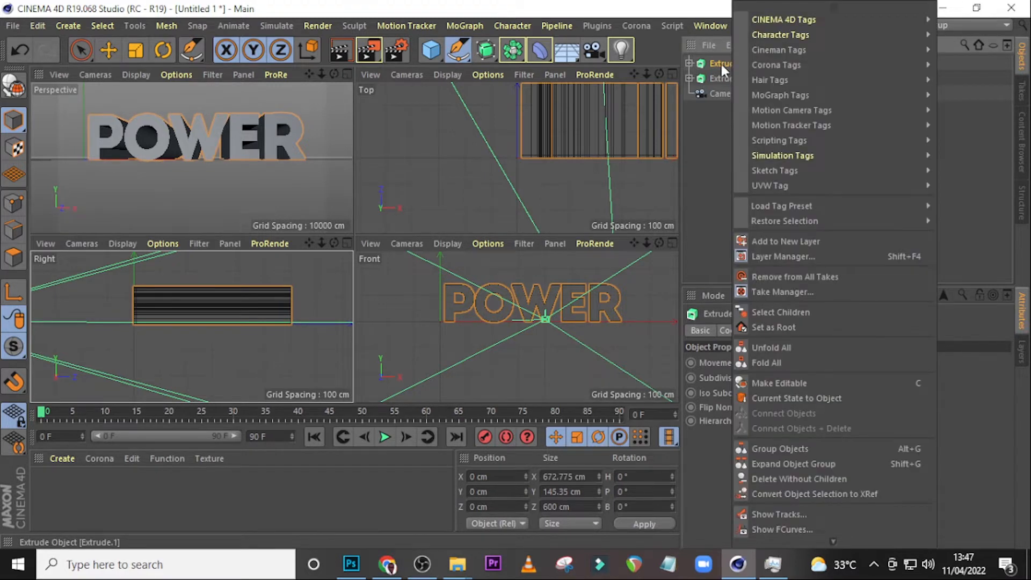
click(720, 63)
double_click(722, 63)
key(ctrl+a)
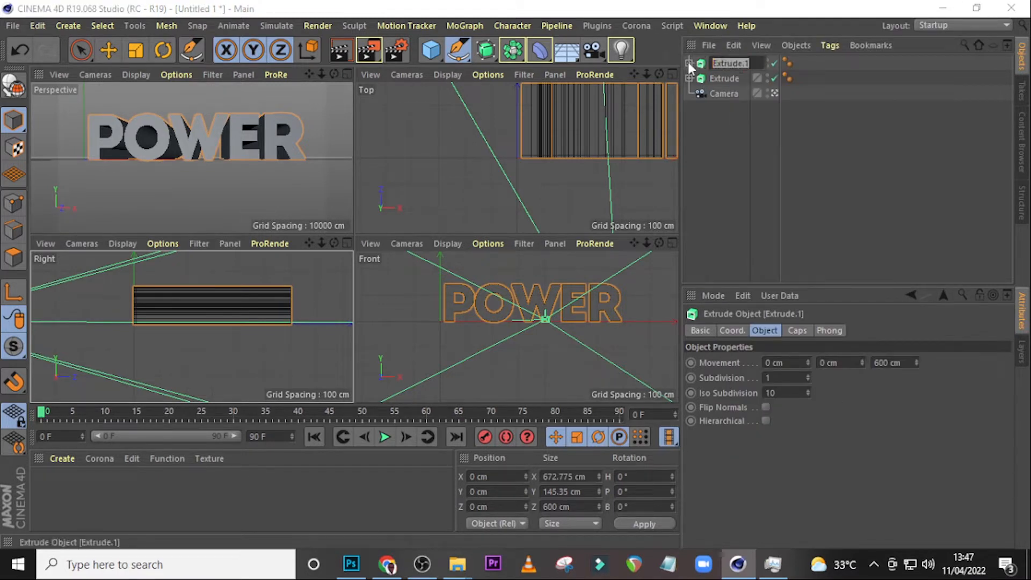
text(POW)
text(ER EXTR)
text(UDE)
key(Return)
double_click(718, 79)
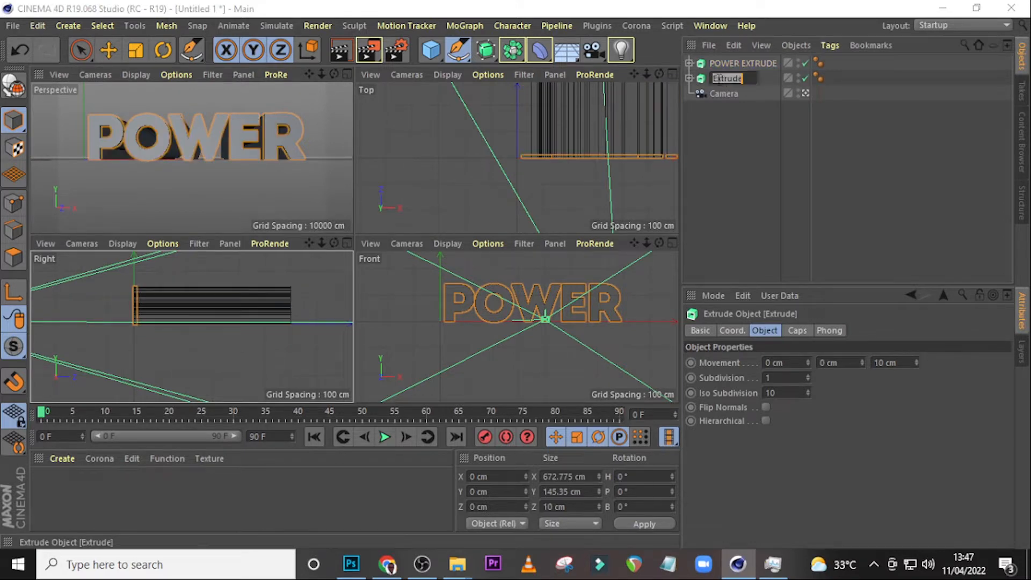
text(POWER)
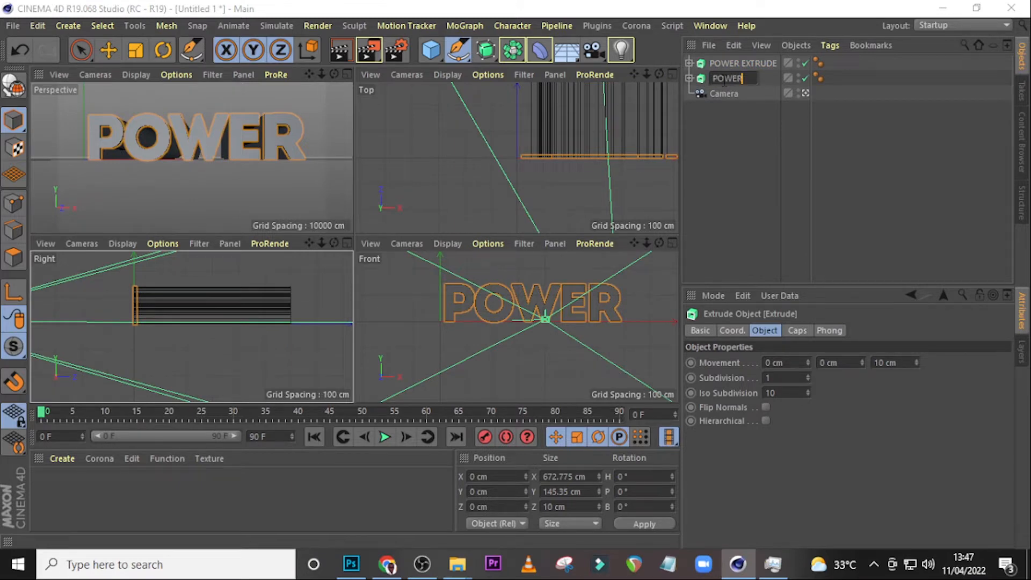
text(FRONT)
Confirm the name POWER FRONT and briefly toggle its visibility off and on
key(Return)
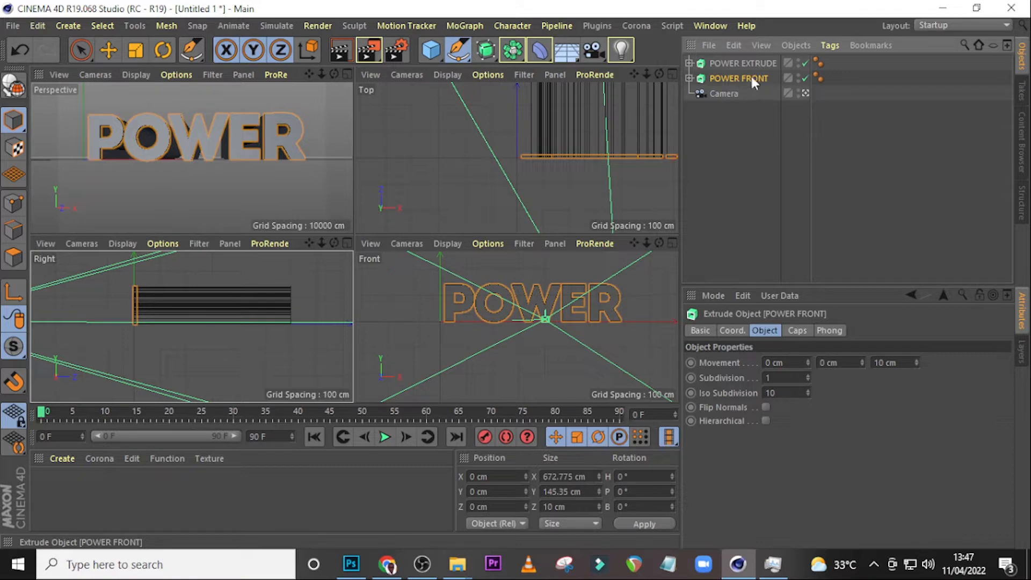
click(805, 78)
click(806, 79)
Give POWER EXTRUDE a Fillet Cap on both Start and End
click(766, 62)
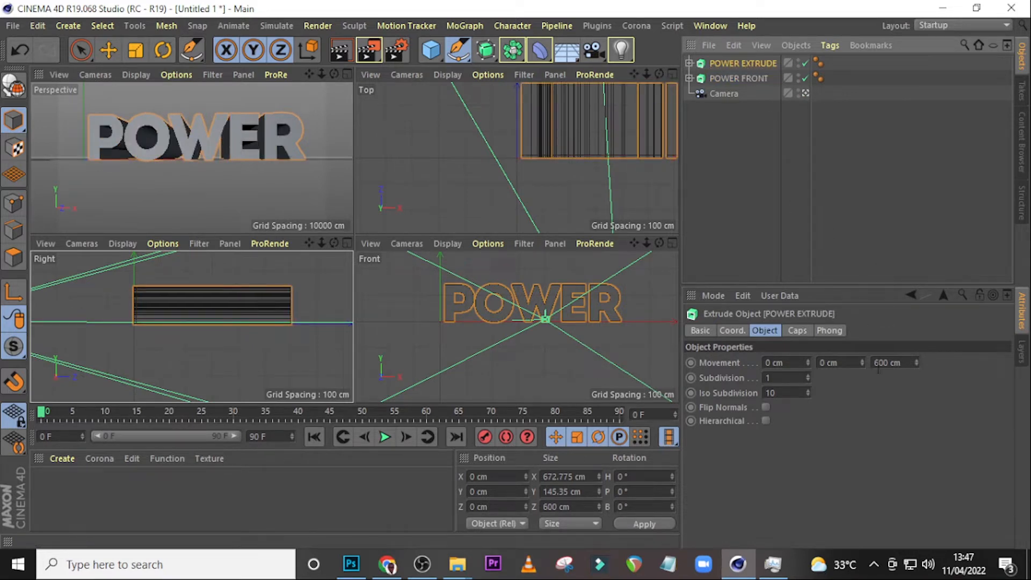
click(798, 330)
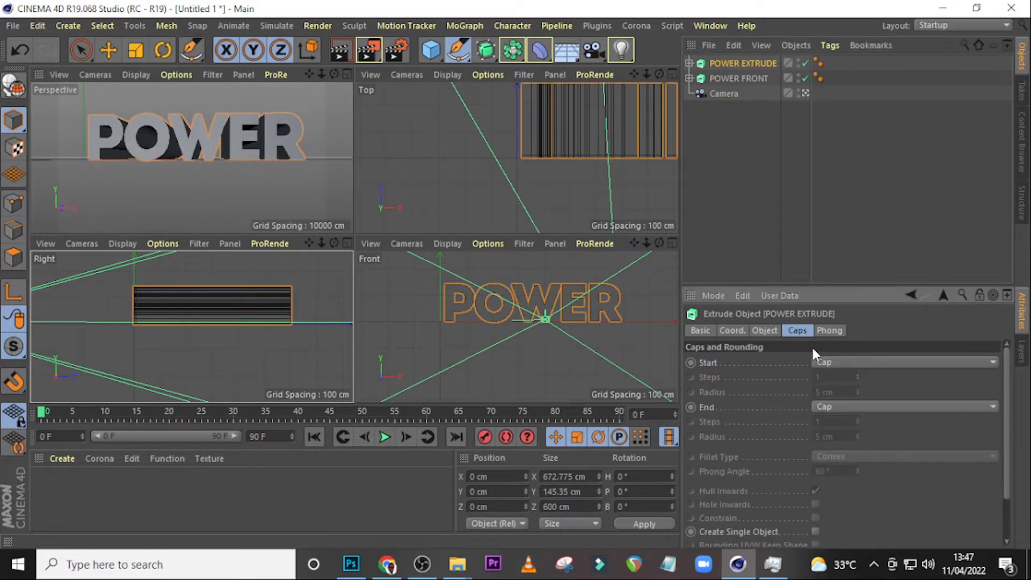
click(832, 361)
click(833, 421)
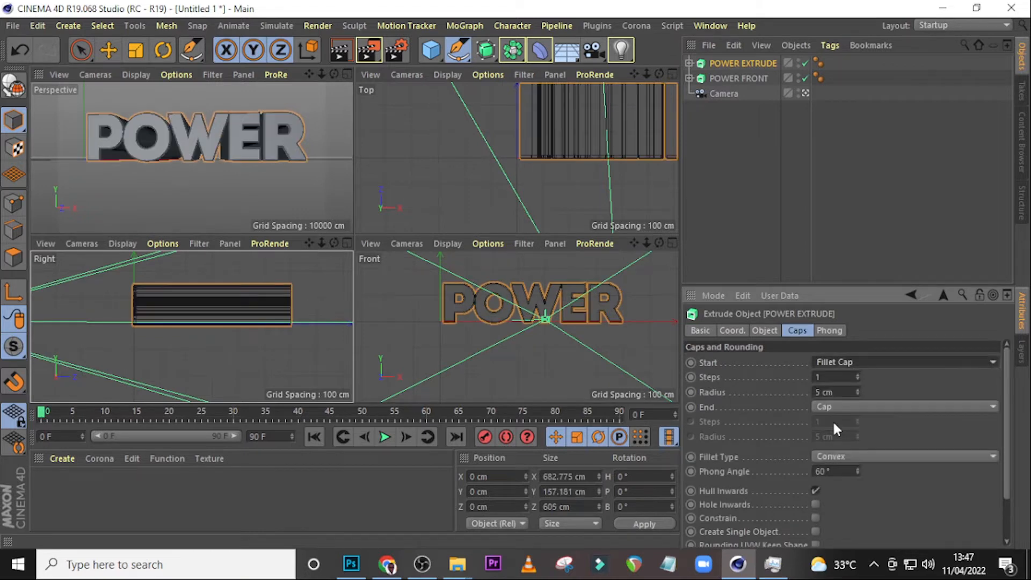
click(843, 406)
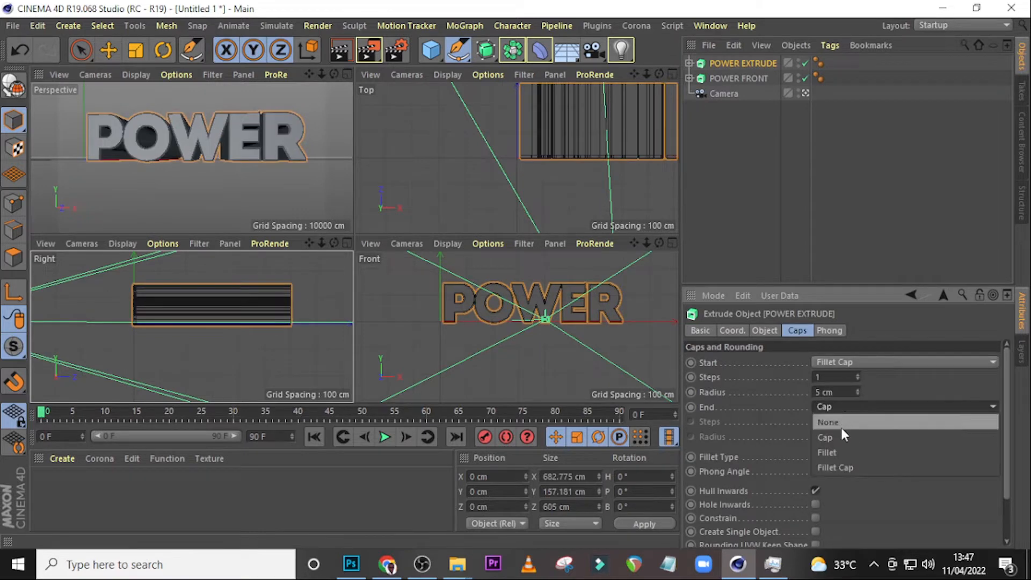
click(843, 465)
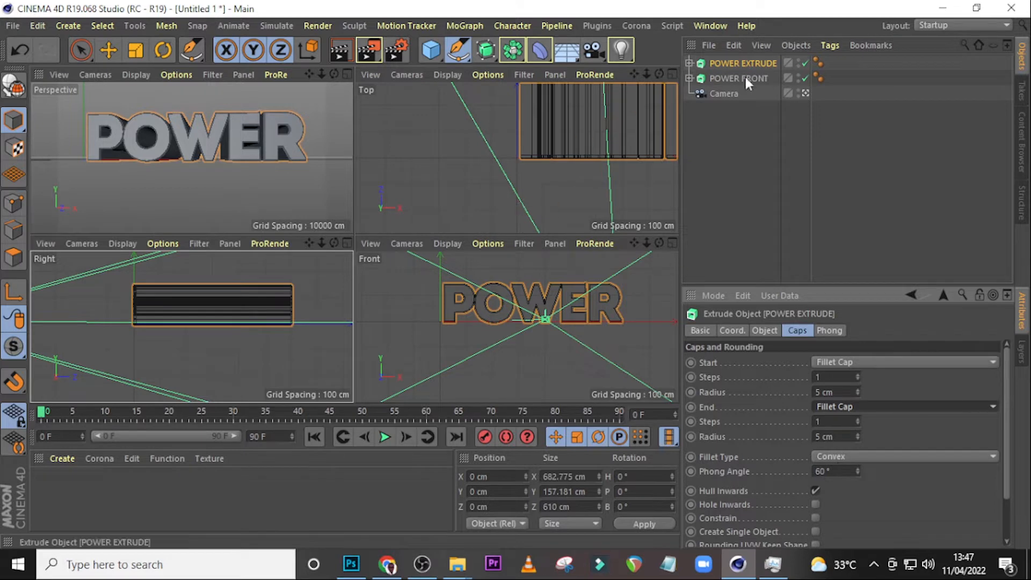
click(806, 94)
Leave the camera view, select POWER FRONT and maximise the Perspective view around the letters
click(807, 94)
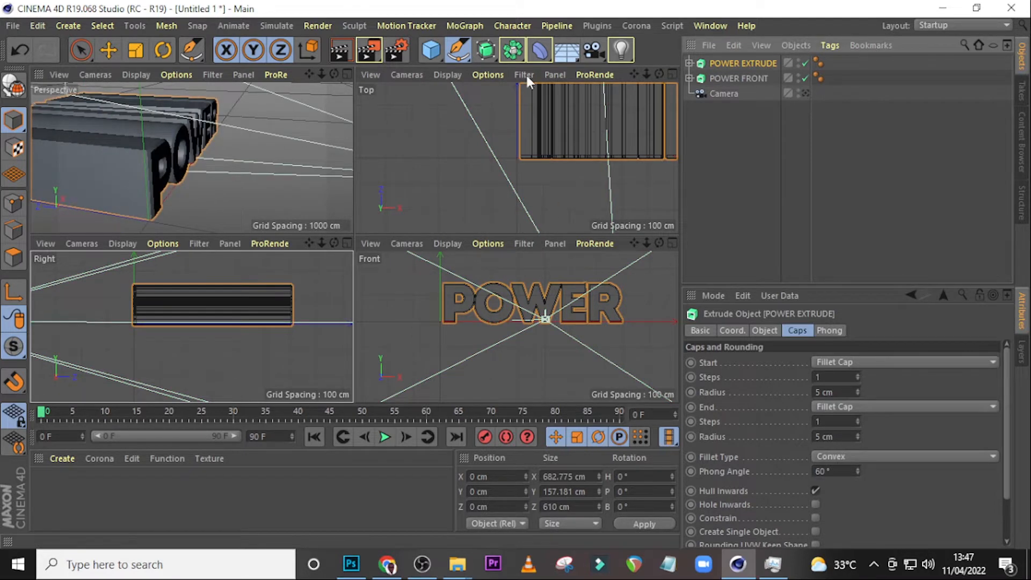
scroll(281, 147, up, 4)
drag(306, 72, 131, 151)
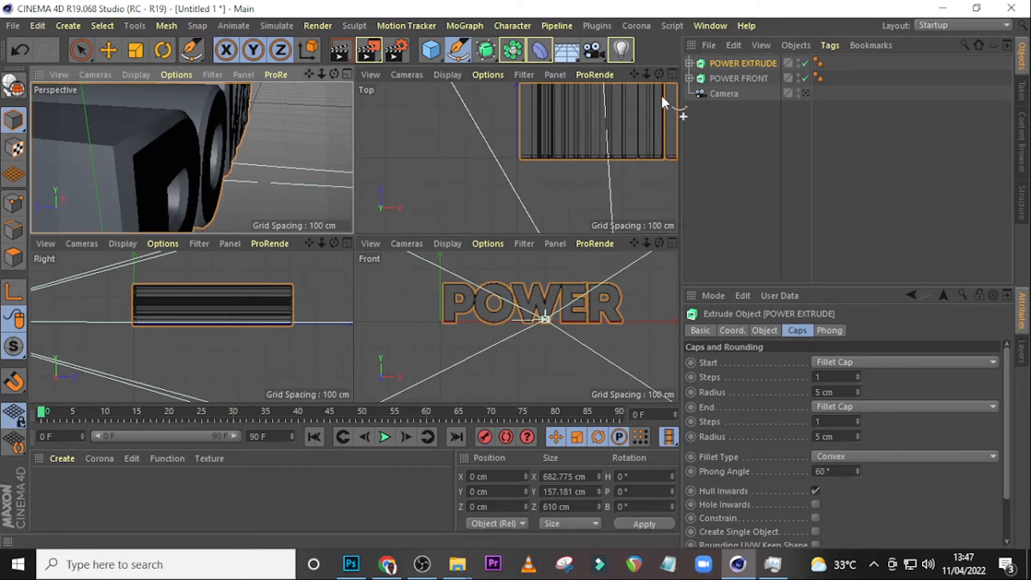
click(738, 79)
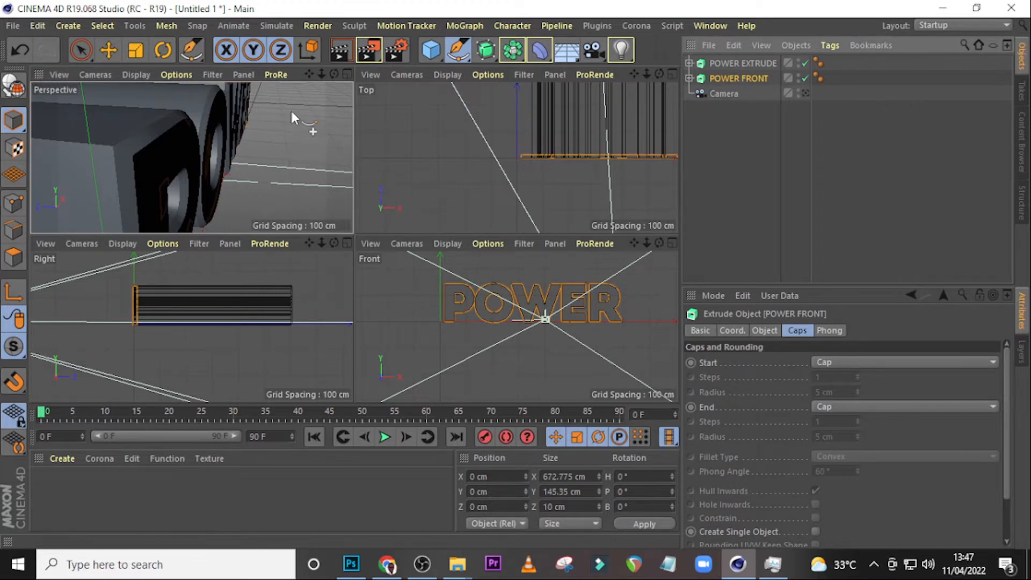
middle_click(347, 177)
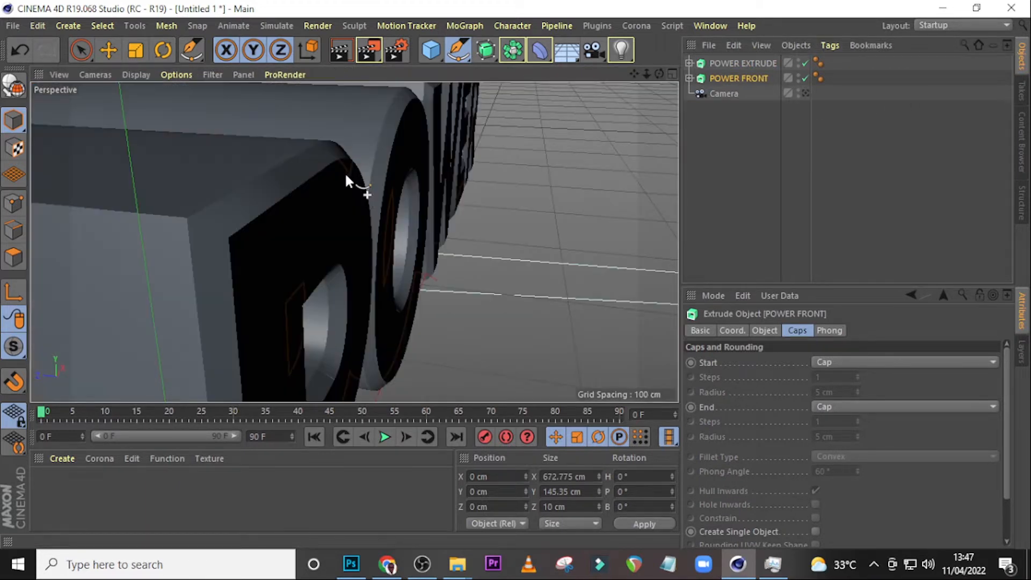
scroll(363, 203, down, 4)
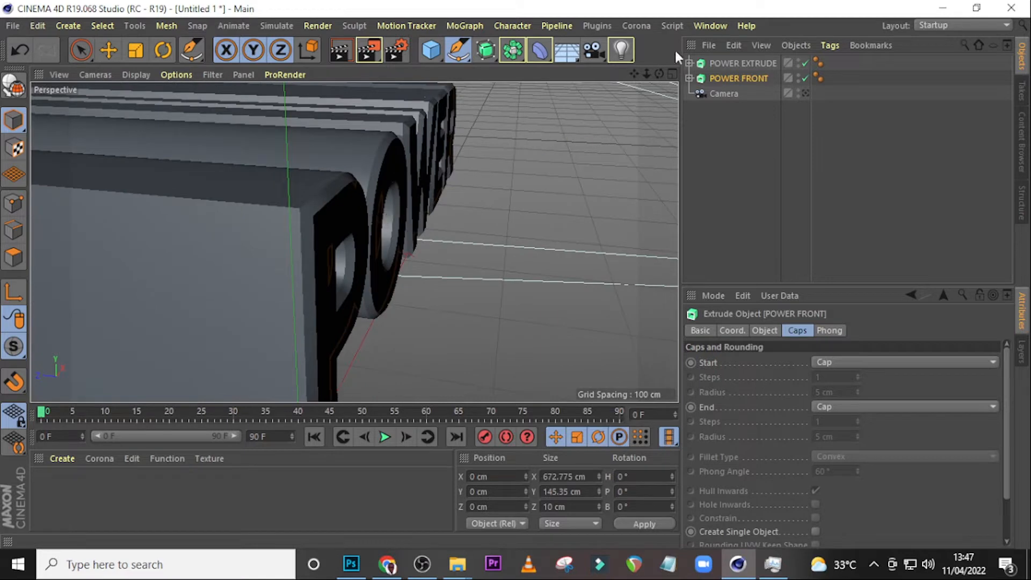
drag(634, 74, 646, 25)
scroll(556, 174, down, 3)
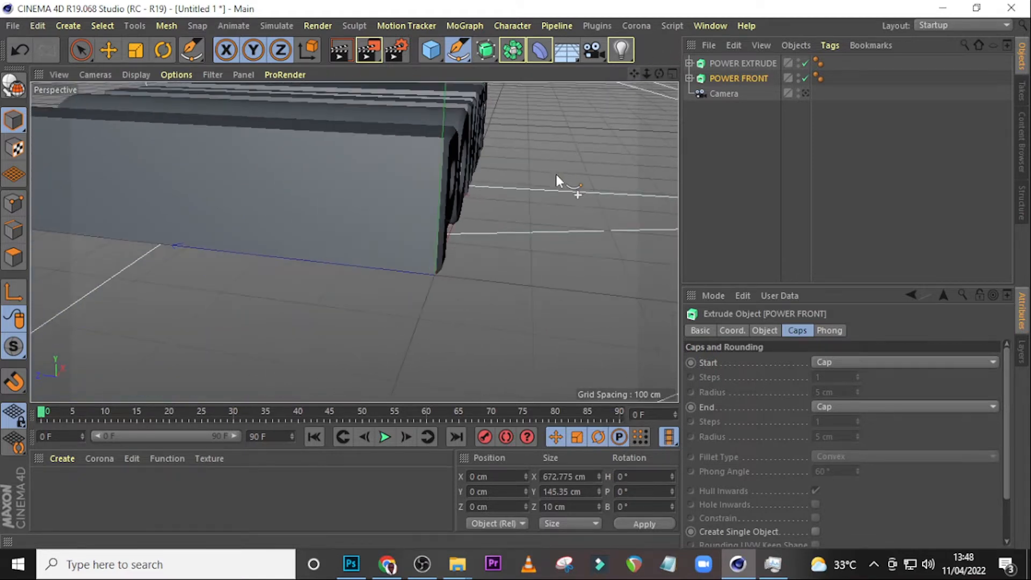
Drag POWER FRONT about 12 cm forward along Z with Live Selection, then check the letter edges
click(81, 50)
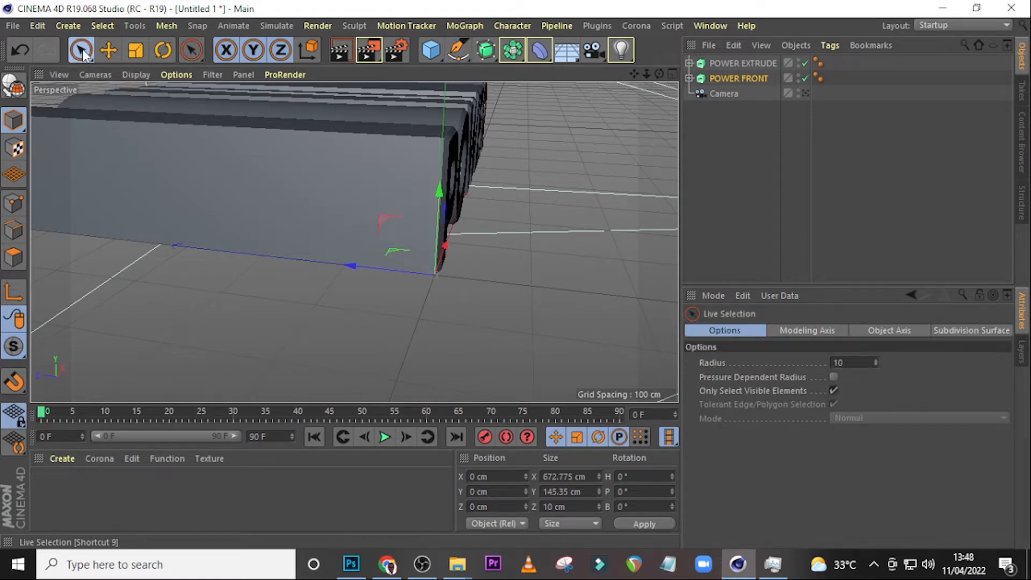
drag(349, 268, 360, 268)
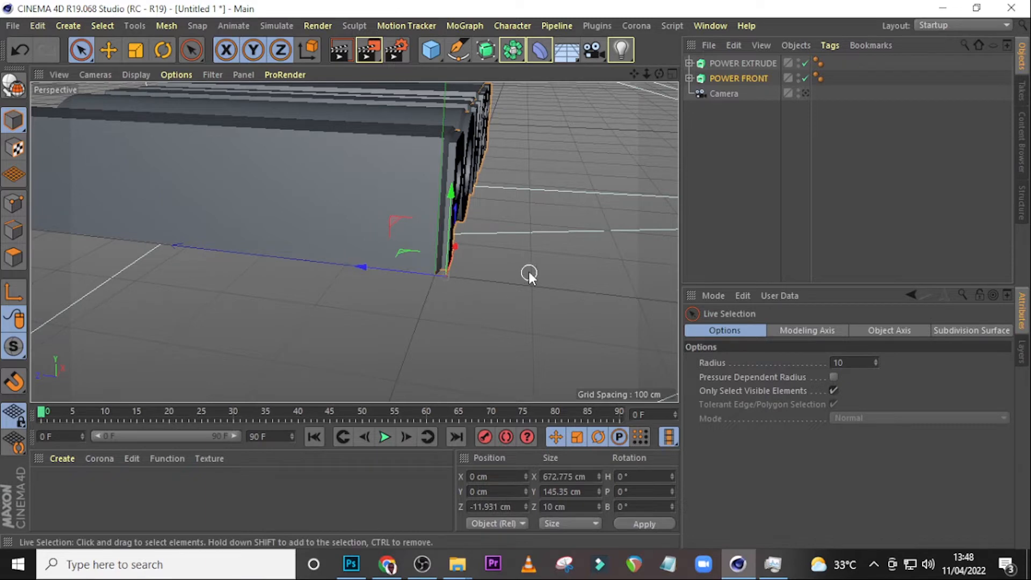
scroll(529, 274, up, 2)
mouse_move(633, 74)
mouse_down()
mouse_move(354, 242)
mouse_move(635, 73)
mouse_move(666, 68)
mouse_move(660, 73)
mouse_up()
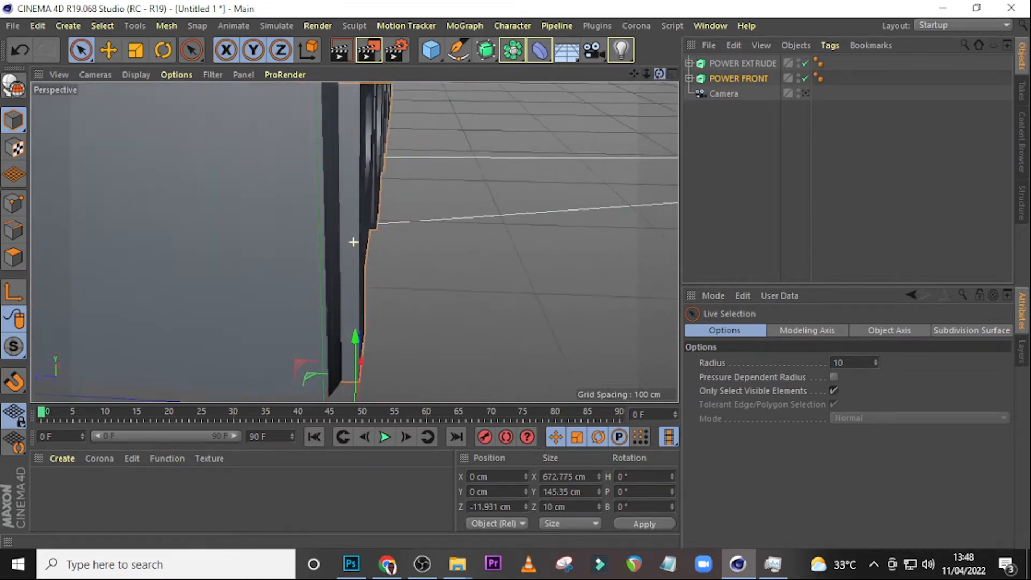
drag(353, 242, 353, 242)
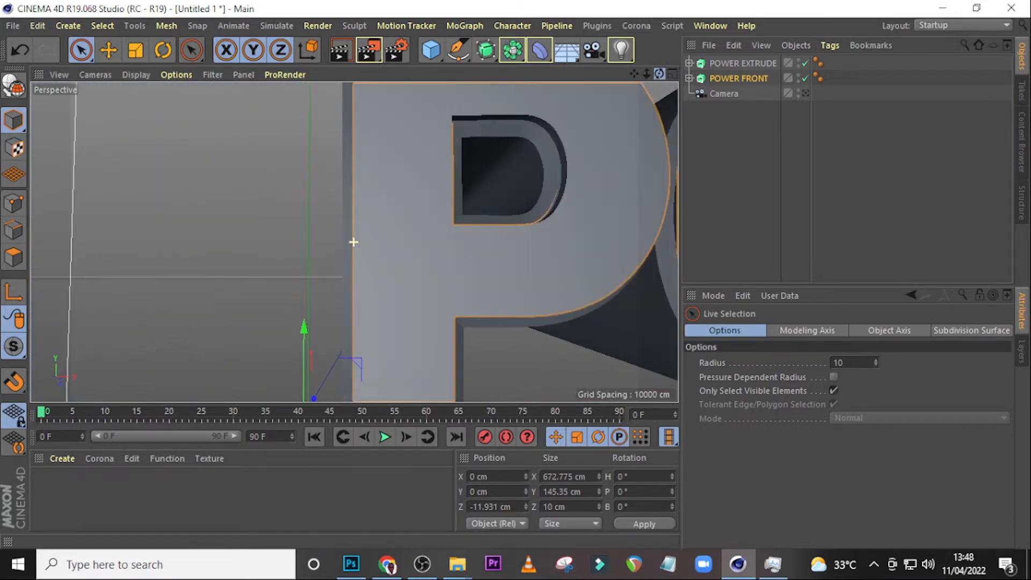
scroll(458, 166, down, 5)
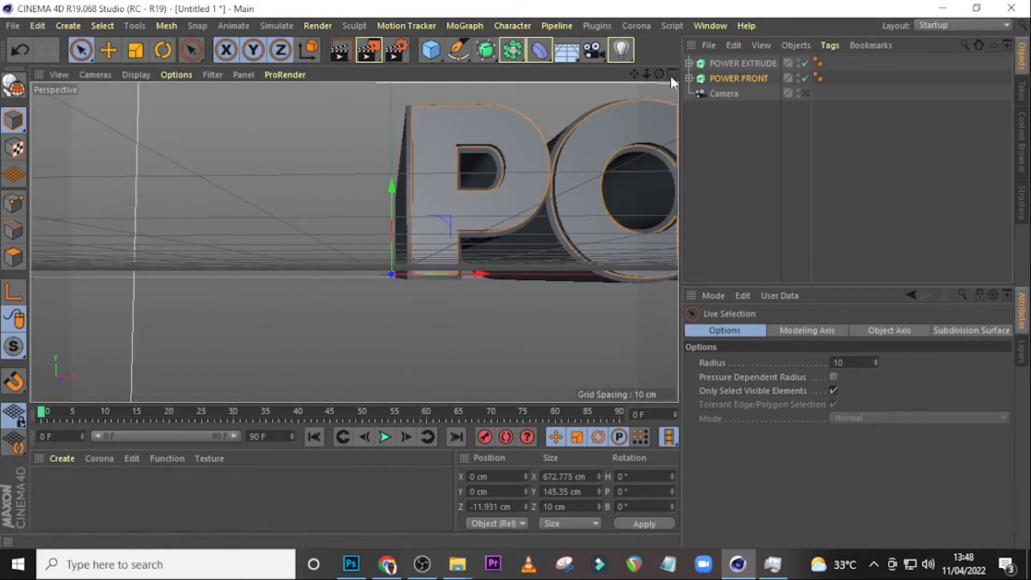
mouse_move(634, 74)
mouse_down()
mouse_move(454, 76)
mouse_move(634, 75)
mouse_move(618, 76)
mouse_up()
scroll(521, 136, down, 5)
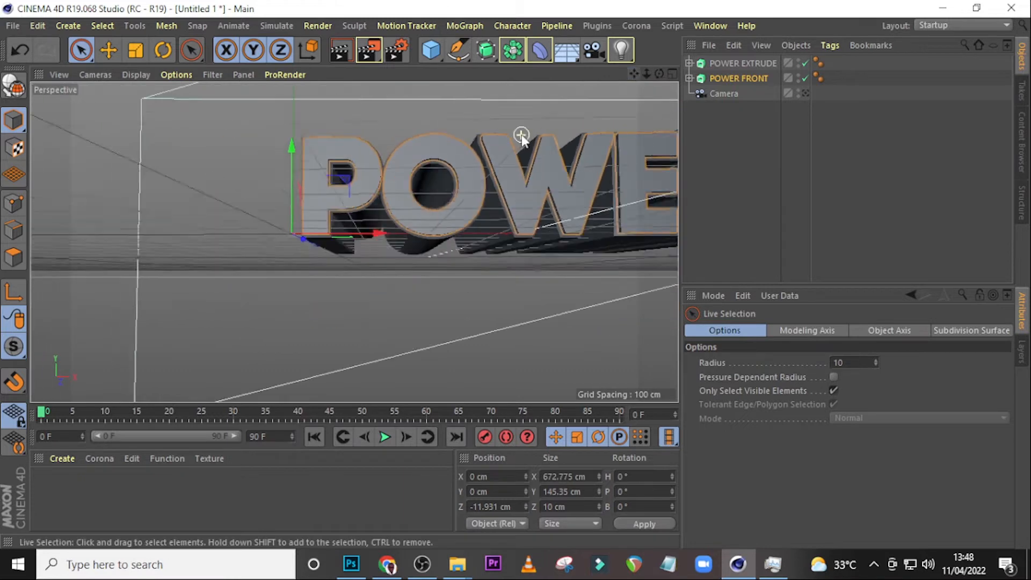
Switch the camera view off and orbit, pan and zoom to a low side view of POWER
click(805, 93)
click(804, 94)
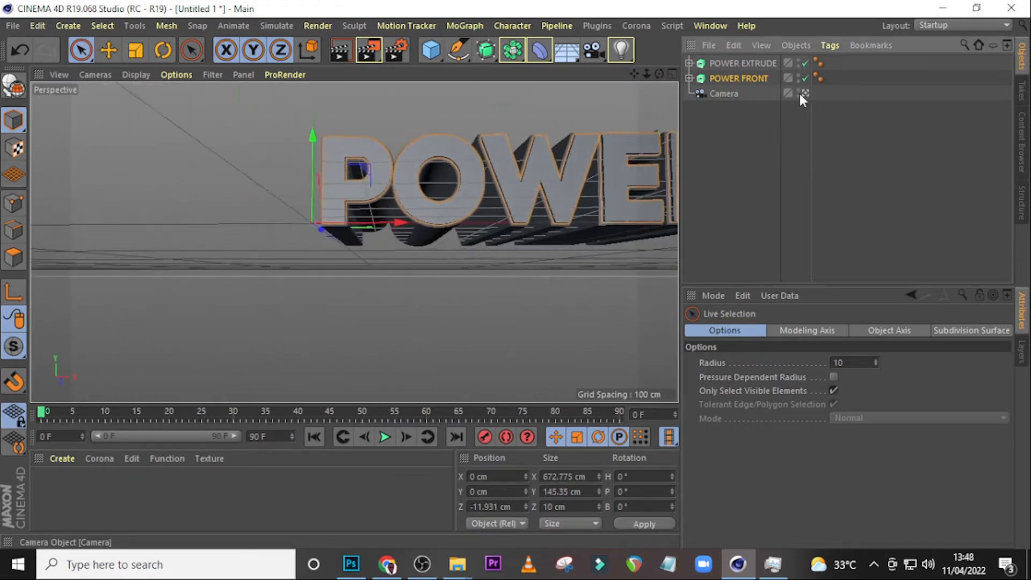
drag(659, 74, 742, 107)
scroll(575, 139, up, 3)
drag(634, 74, 440, 66)
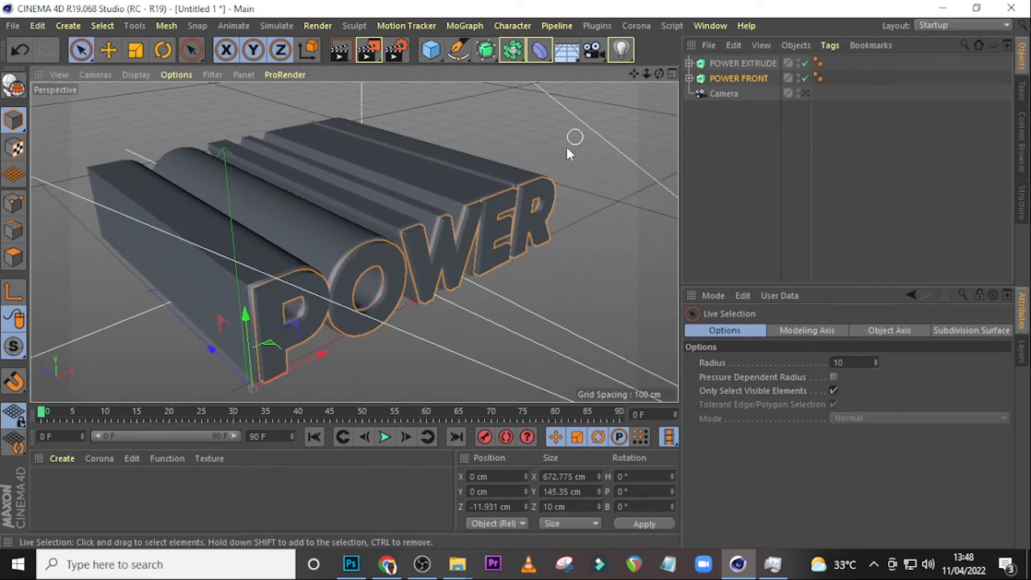
scroll(554, 159, up, 2)
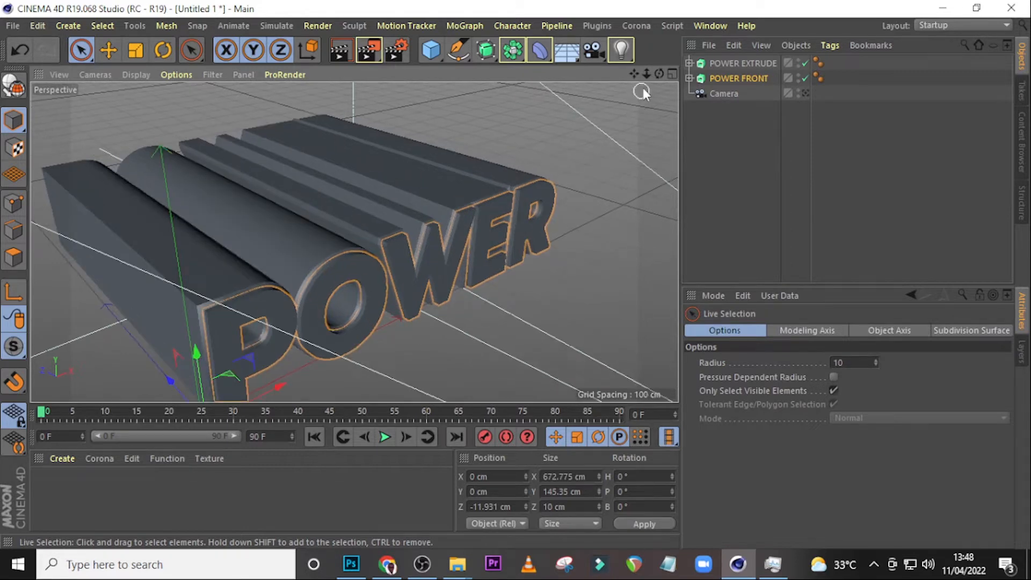
mouse_move(660, 73)
mouse_down()
mouse_move(510, 77)
mouse_move(660, 73)
mouse_up()
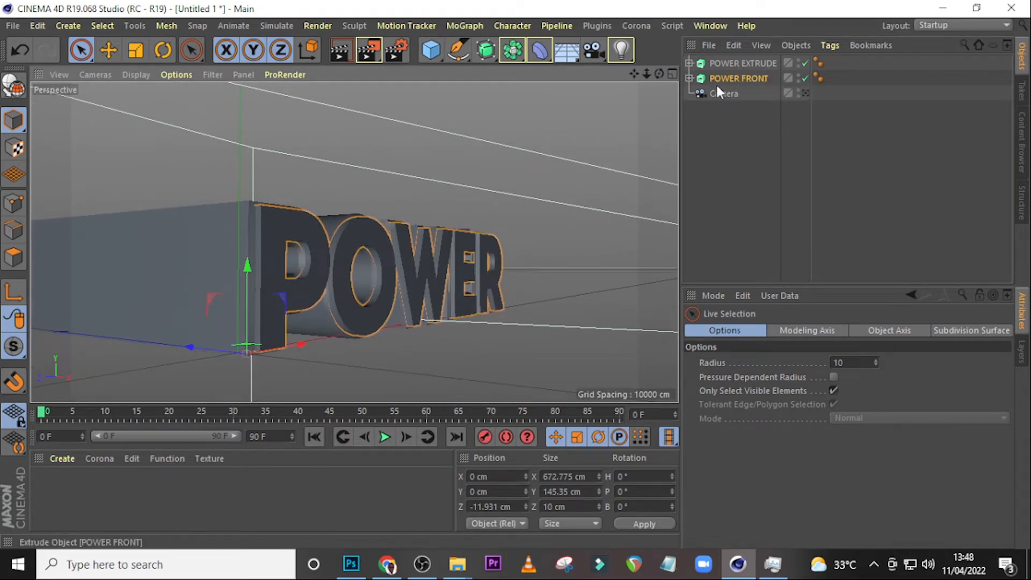
Copy and paste POWER EXTRUDE and POWER FRONT to create duplicates of both
click(738, 64)
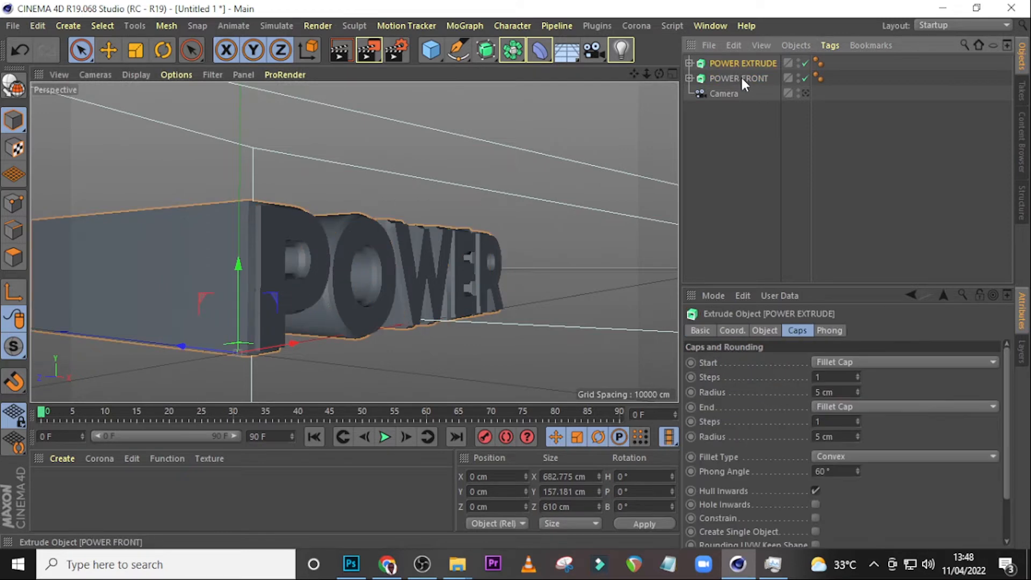
ctrl+click(741, 78)
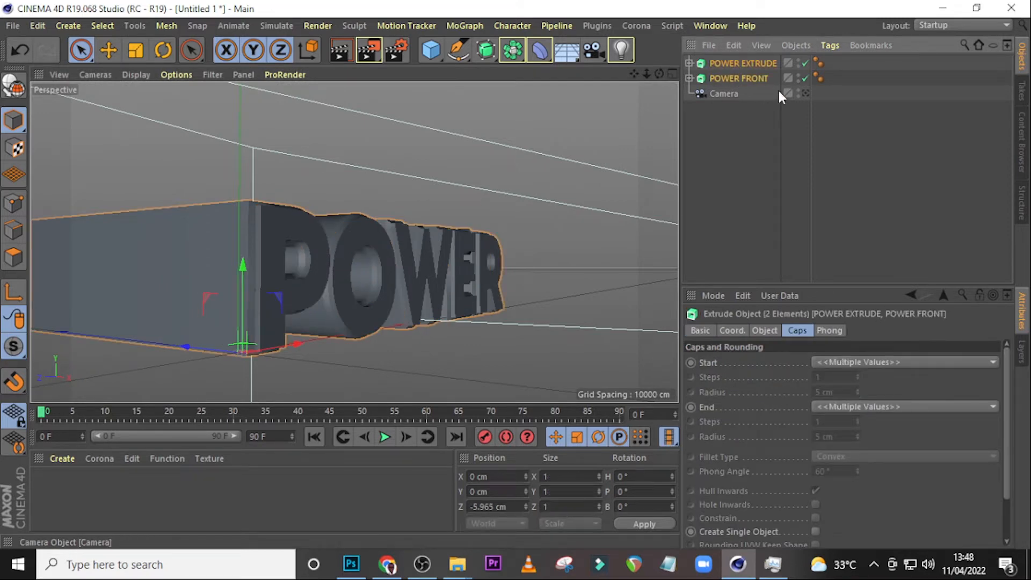
key(ctrl+c)
key(ctrl+v)
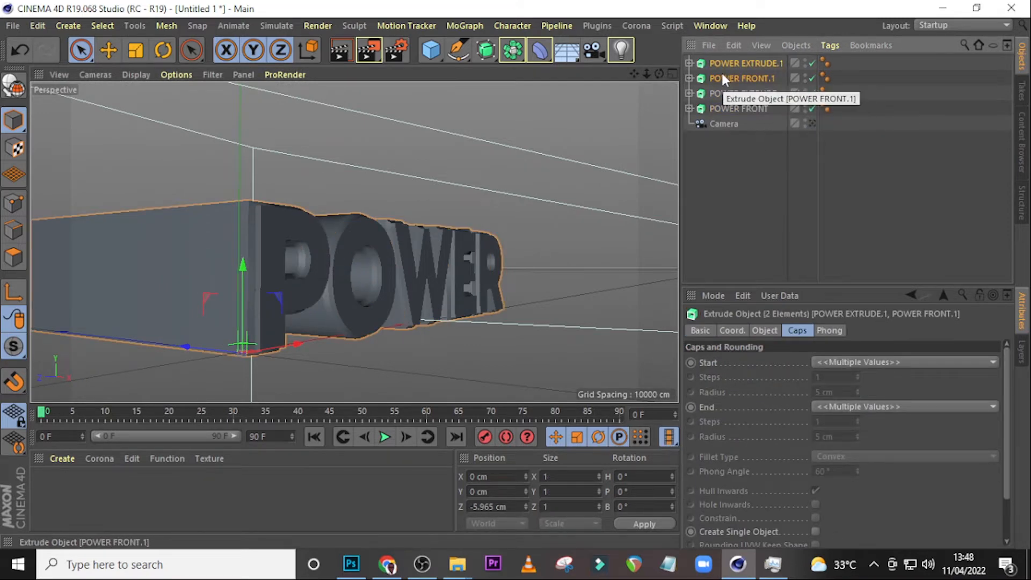
Rename the copies to GRACE FRONT.1 and GRACE EXTRUDE.1
double_click(745, 79)
drag(745, 78, 679, 78)
text(GRACEFRONT.1)
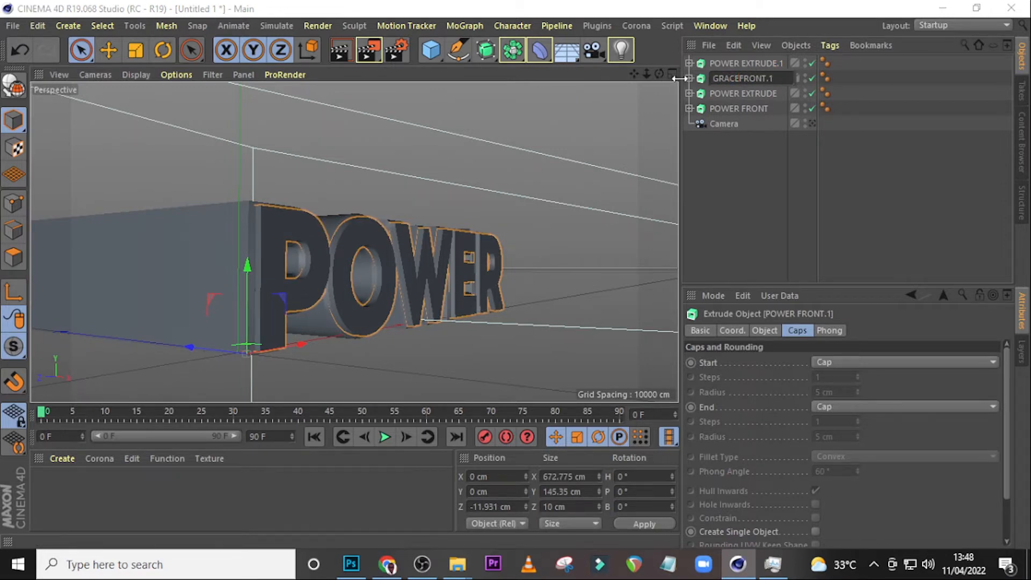
key(Return)
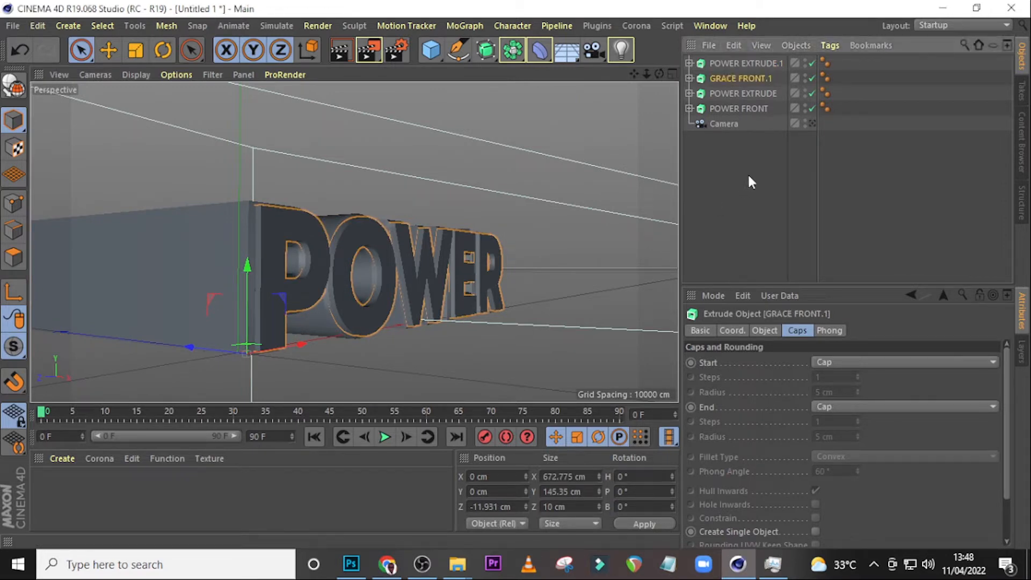
click(722, 63)
double_click(742, 64)
drag(742, 63, 684, 63)
text(GRACE)
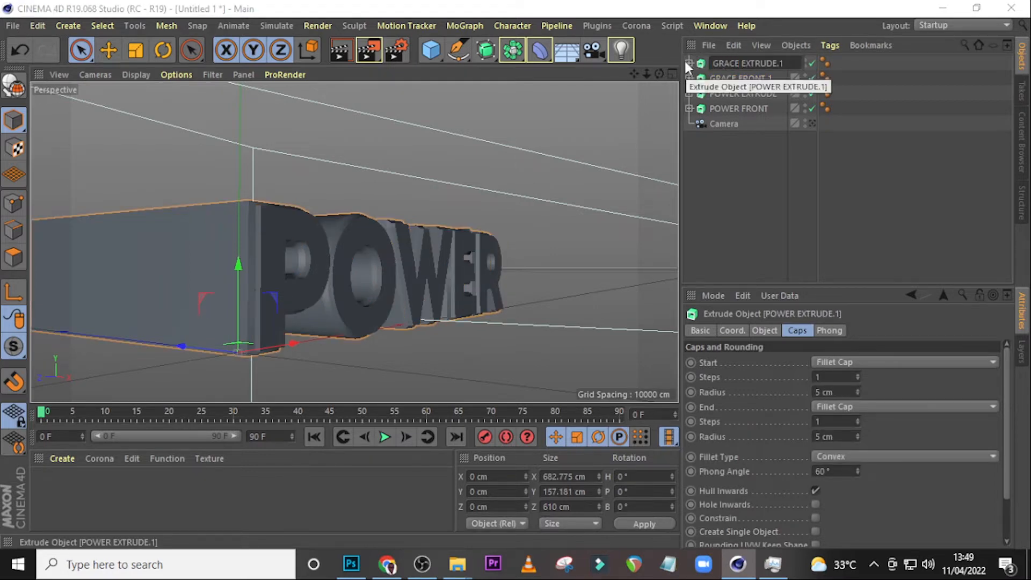
key(Return)
Change the Text child of GRACE FRONT.1 from POWER to GRACE
click(735, 78)
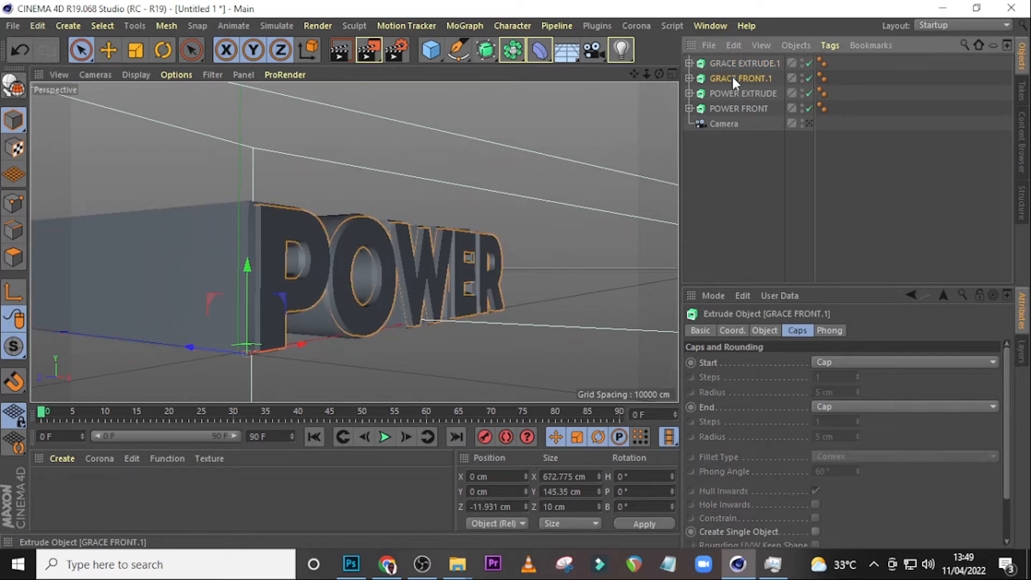
click(689, 79)
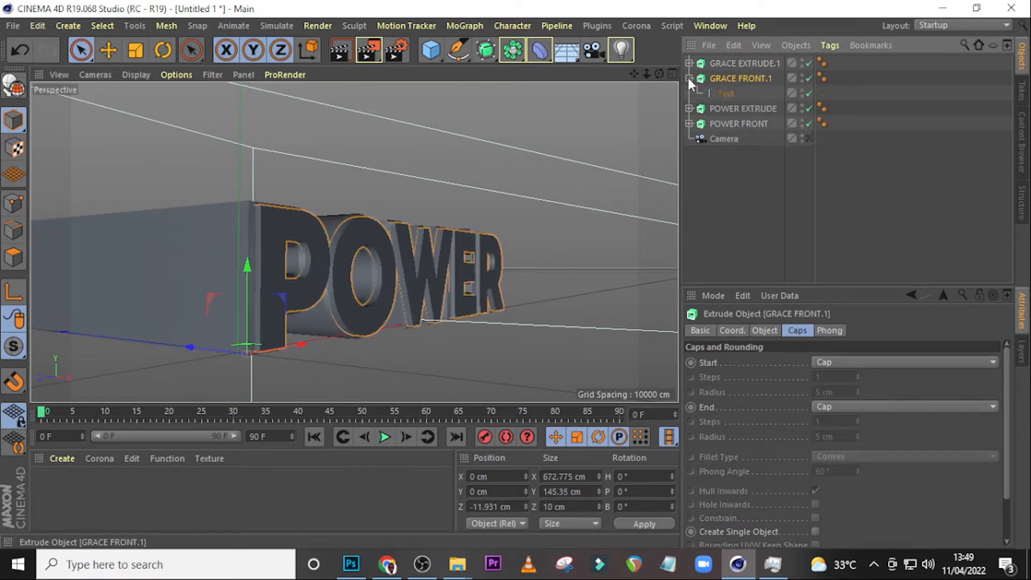
click(727, 92)
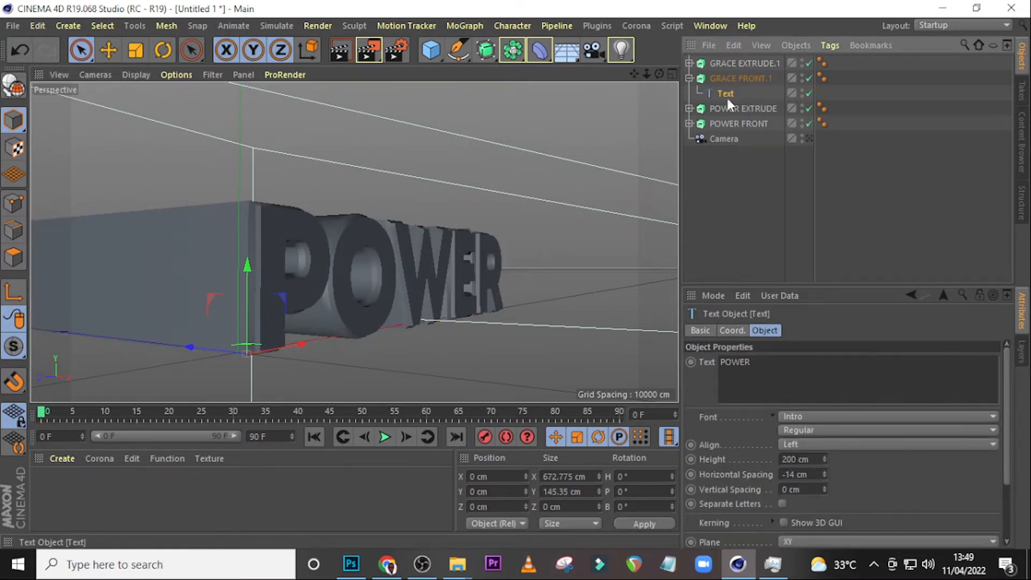
double_click(756, 365)
text(GRACE)
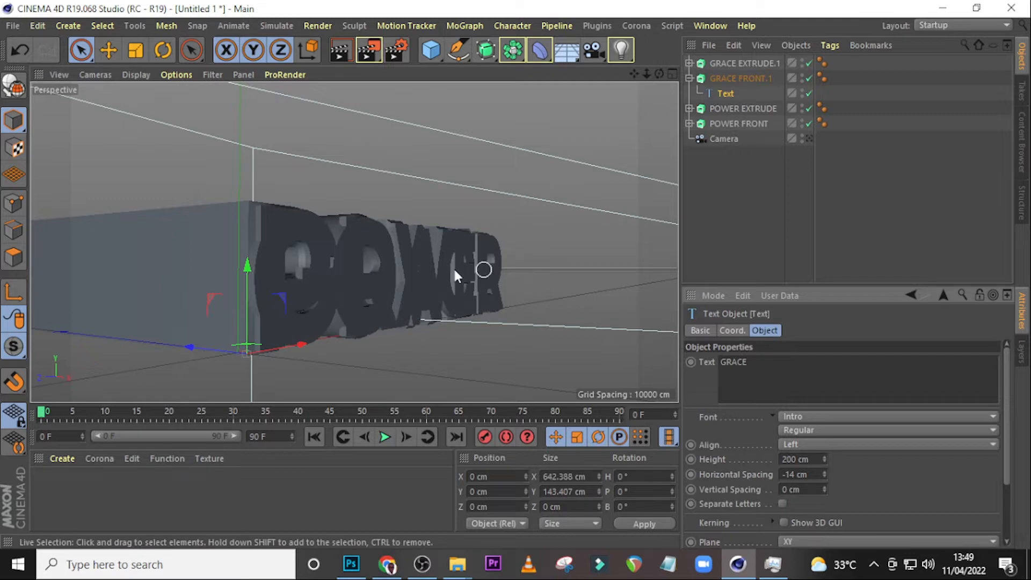
click(690, 79)
Change the Text child of GRACE EXTRUDE.1 from POWER to GRACE
click(722, 63)
click(689, 63)
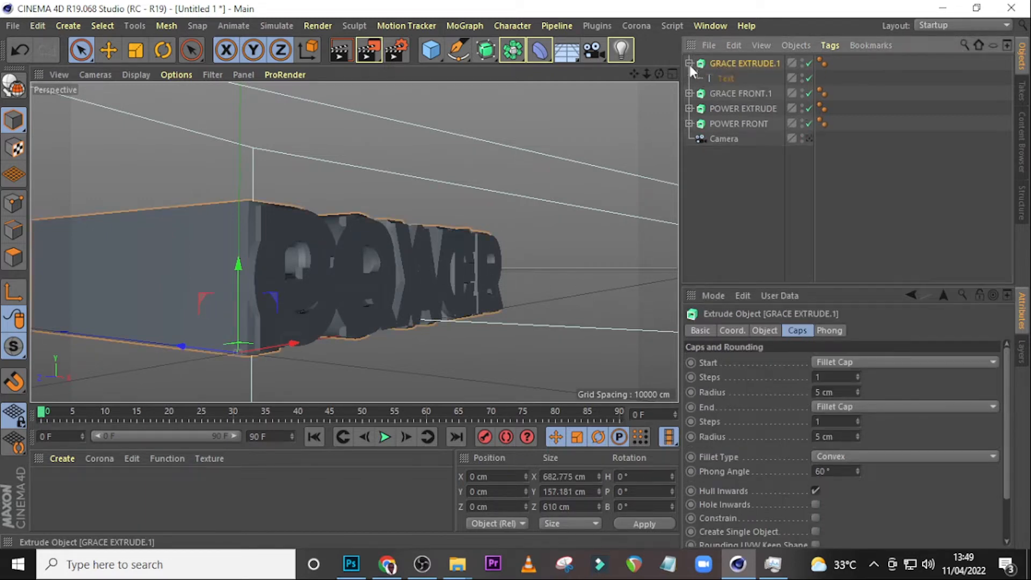
click(725, 78)
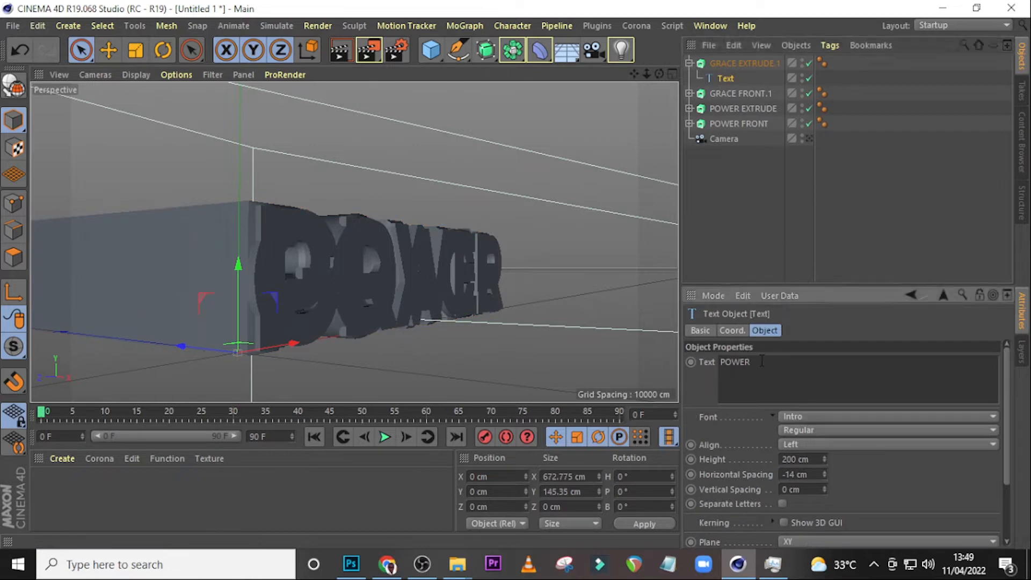
double_click(734, 362)
text(GRACE)
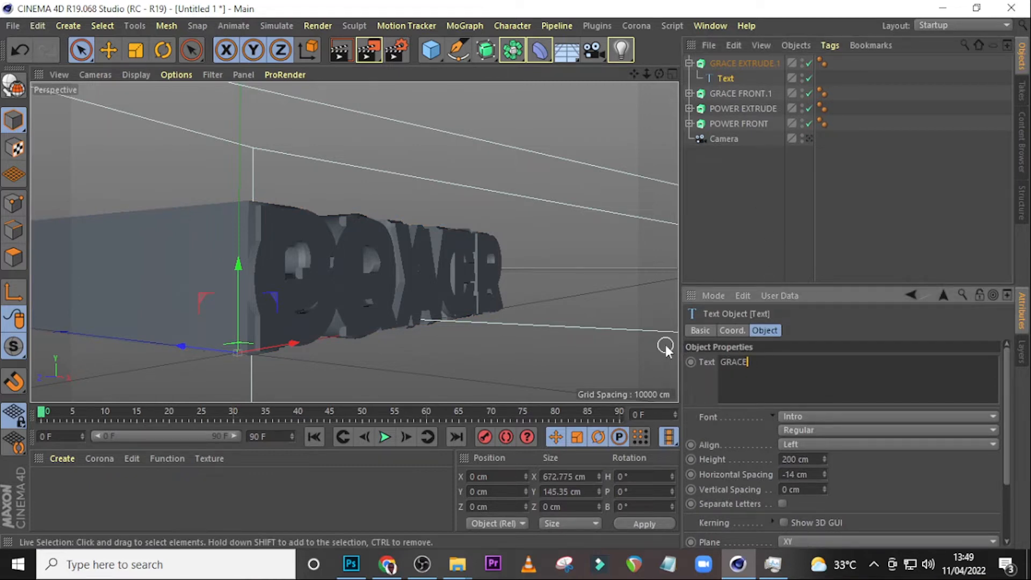
click(751, 216)
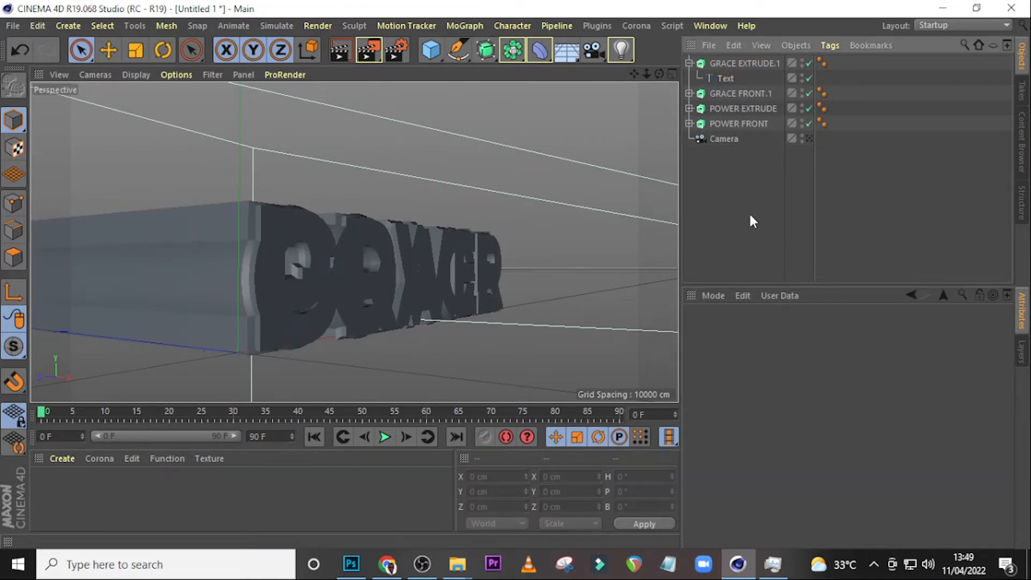
Return to the scene camera view and select both GRACE EXTRUDE.1 and GRACE FRONT.1
click(808, 138)
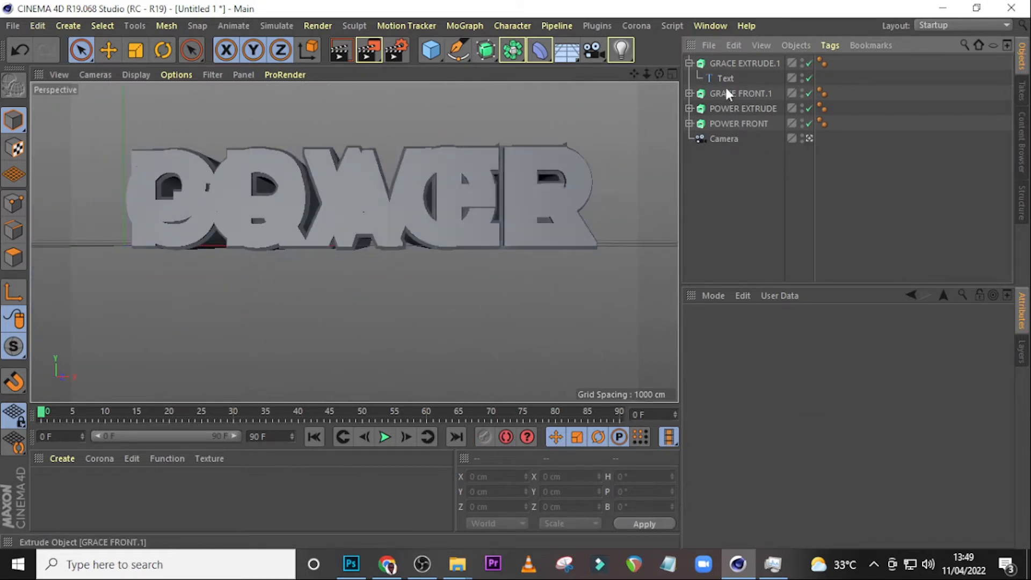
click(689, 63)
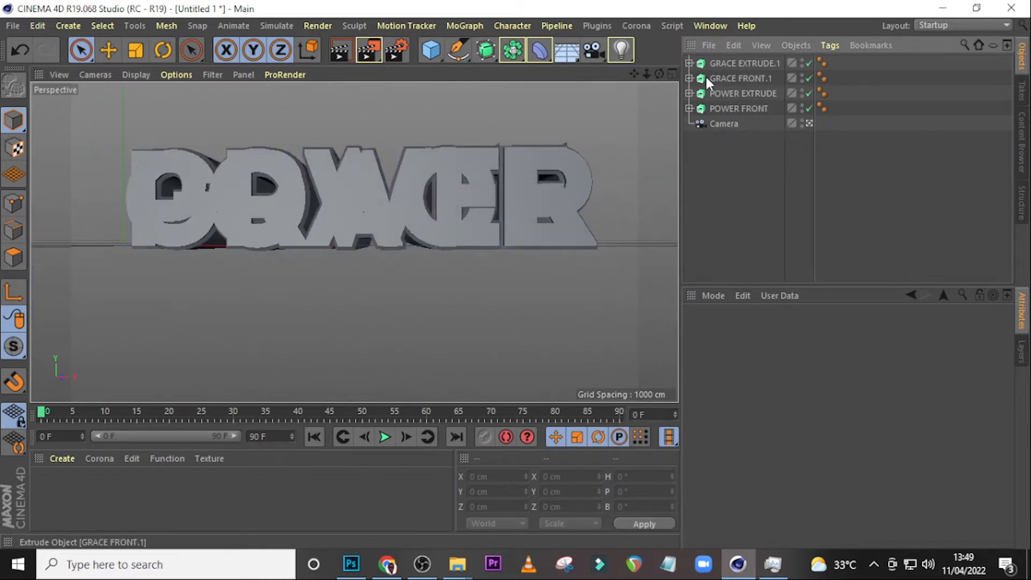
click(731, 63)
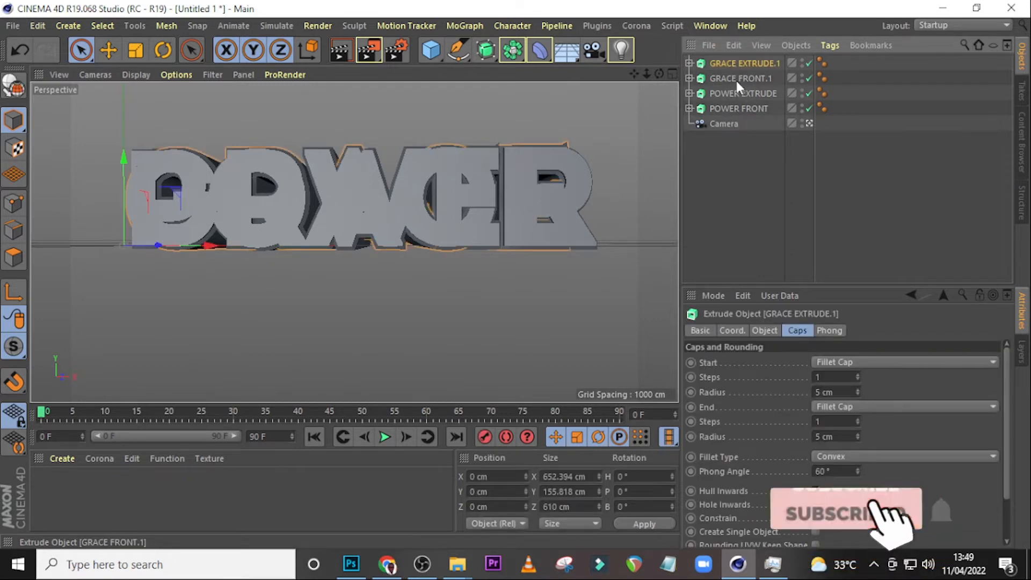
ctrl+click(735, 81)
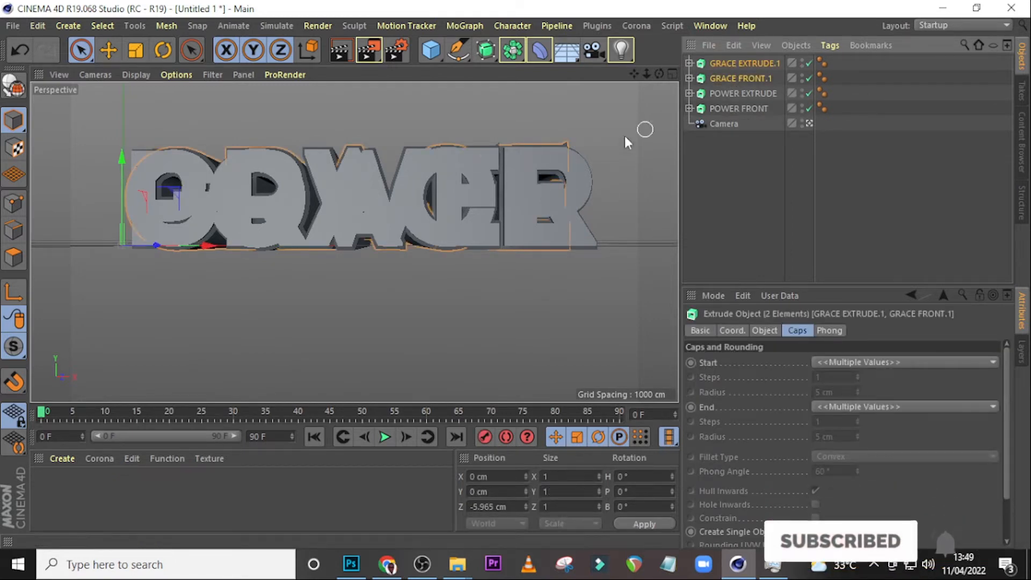
Move both GRACE objects down to about Y -157 cm and scale them to about 105.9% along X
click(81, 50)
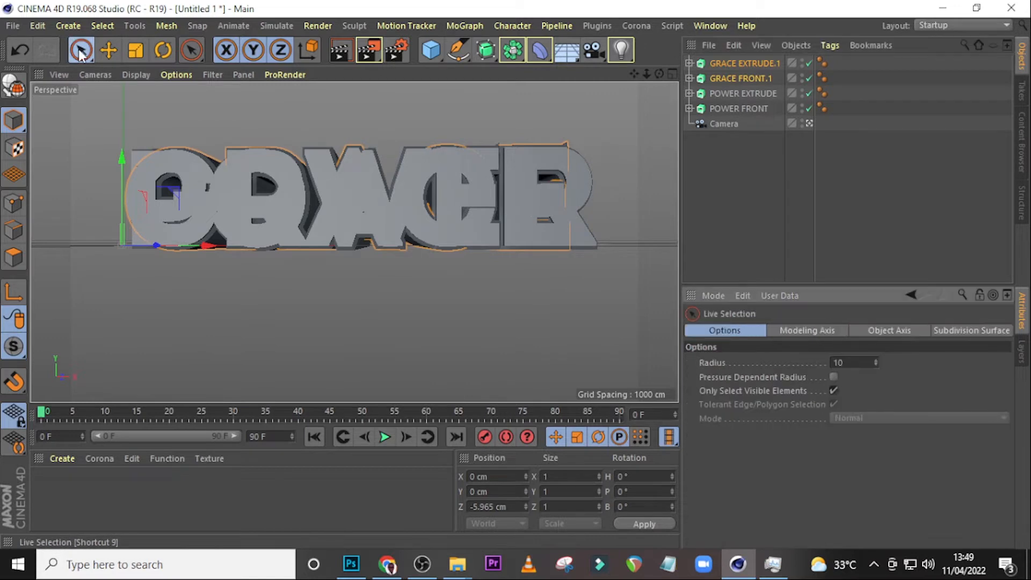
drag(122, 159, 101, 264)
alt+drag(403, 197, 403, 205)
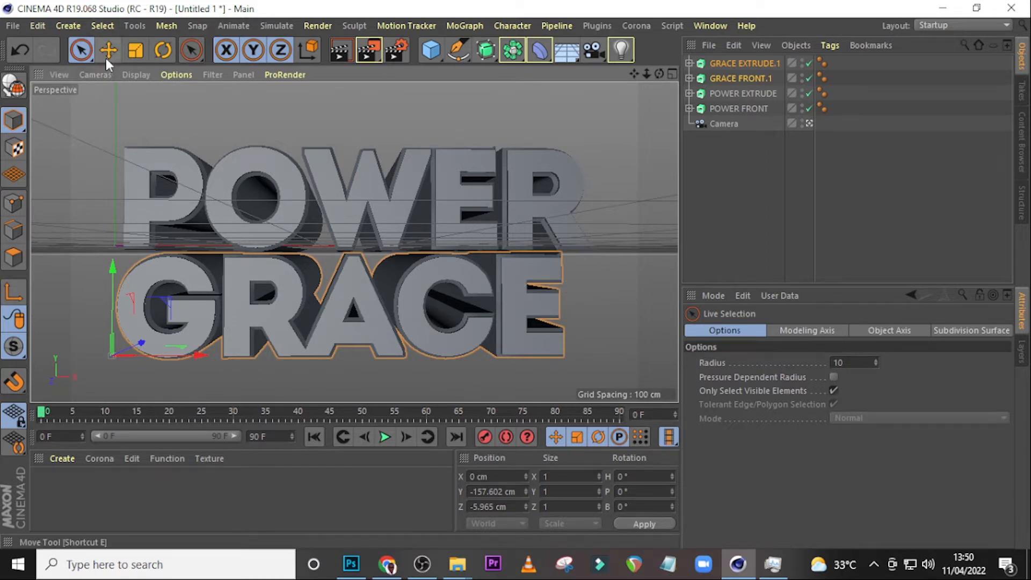
click(140, 53)
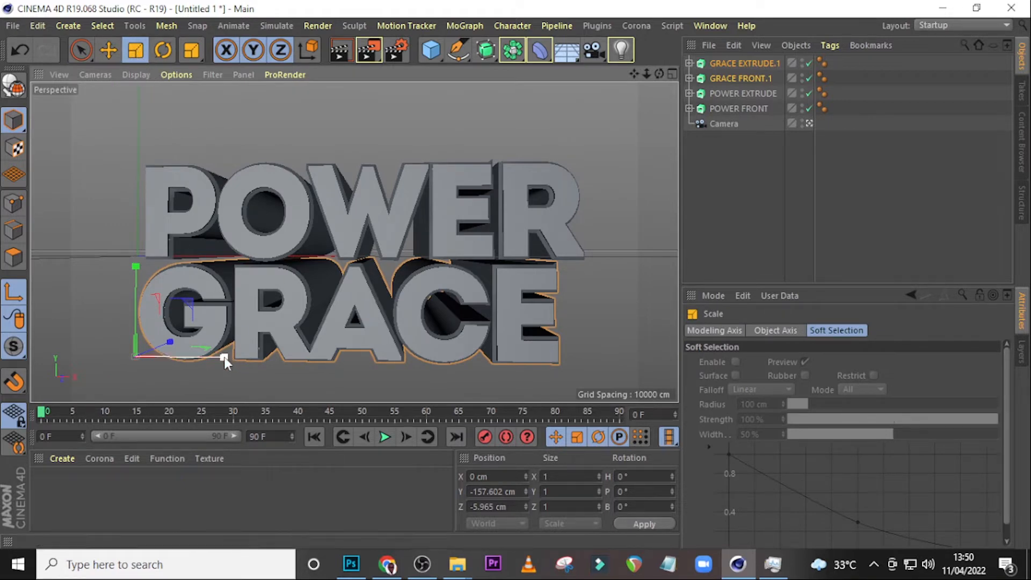
drag(224, 357, 229, 358)
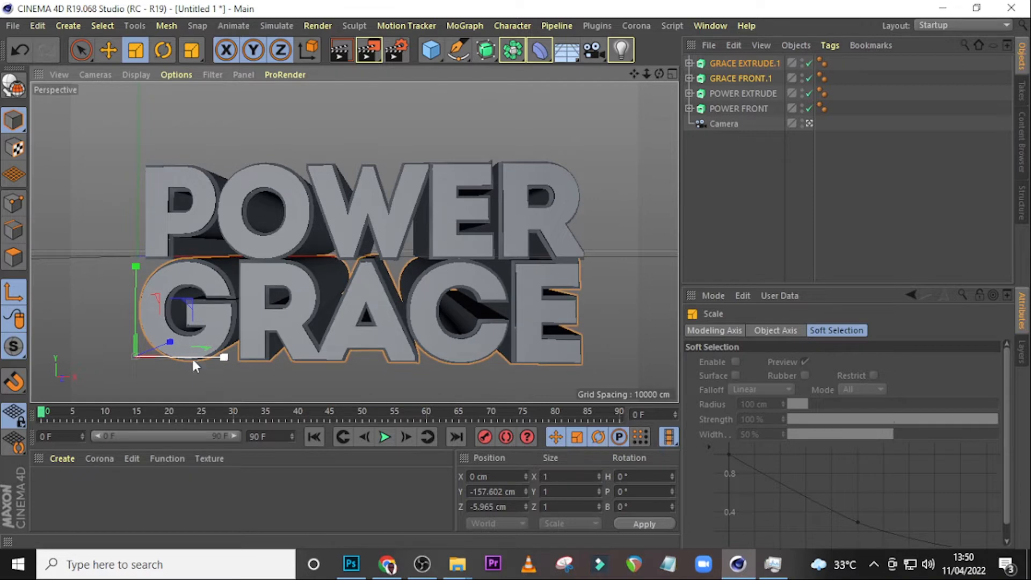
Raise the GRACE objects to Y -152.089 cm and collapse both GRACE hierarchies
click(82, 49)
drag(136, 265, 137, 271)
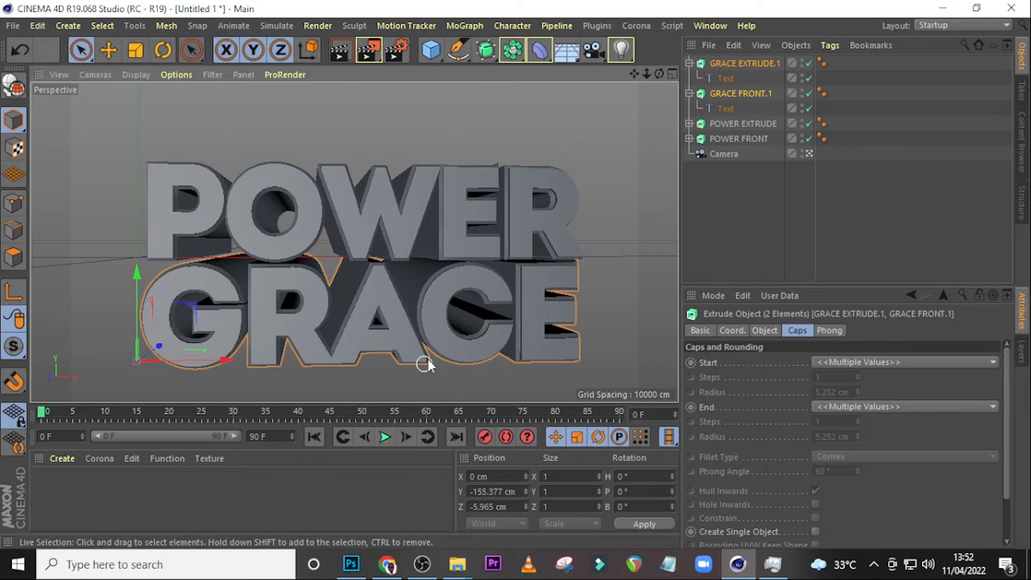
mouse_move(134, 275)
mouse_down()
mouse_move(139, 262)
mouse_move(136, 275)
mouse_up()
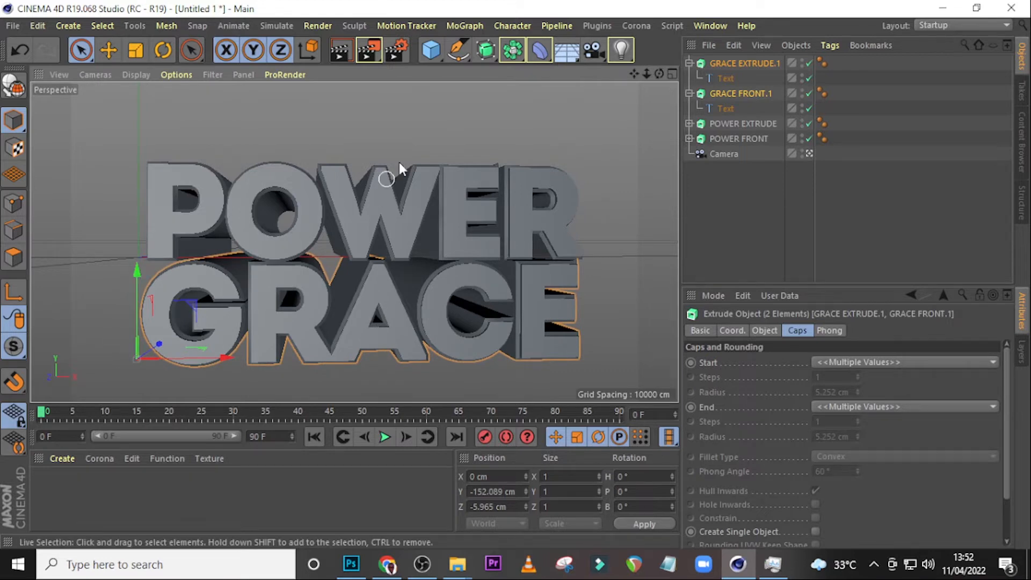
drag(660, 74, 646, 60)
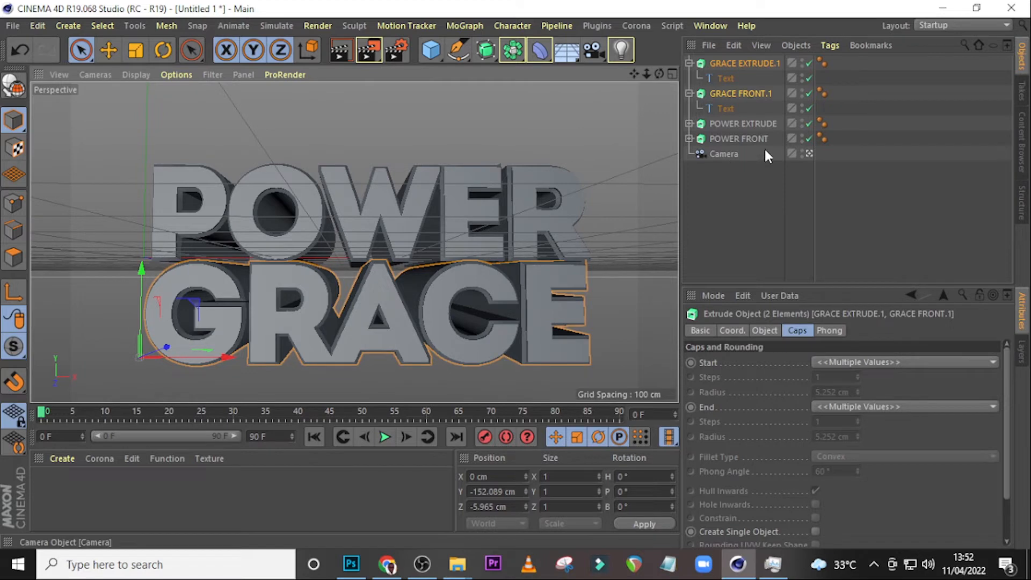
click(689, 63)
click(689, 78)
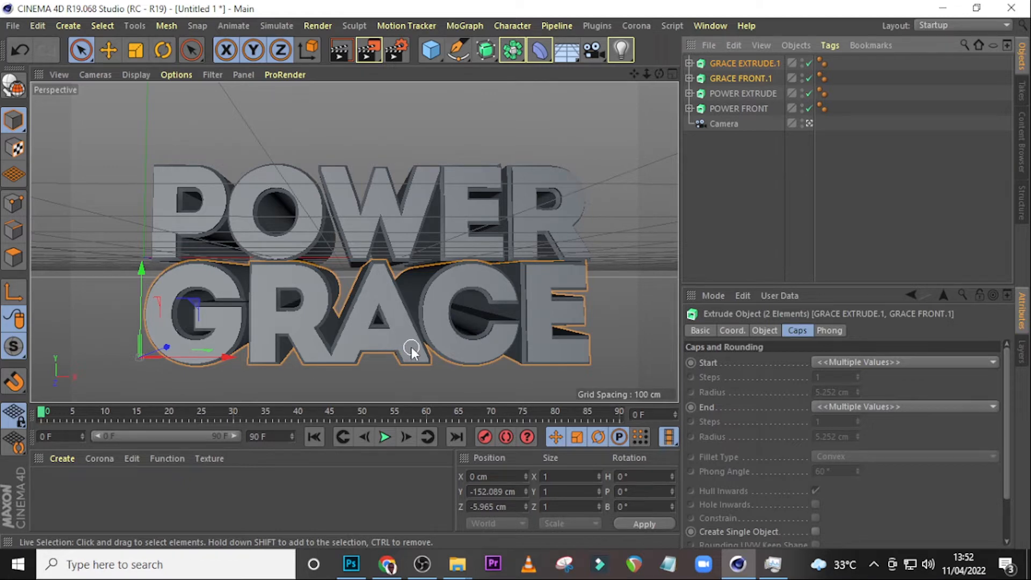
Create a new material and set its colour to HSV 358, 68%, 92%
double_click(76, 482)
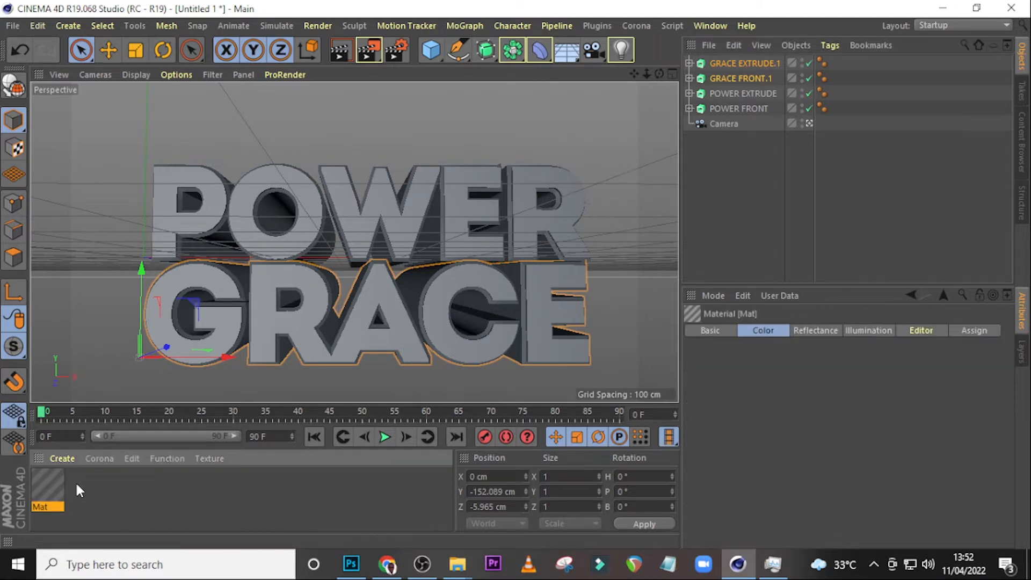
double_click(47, 485)
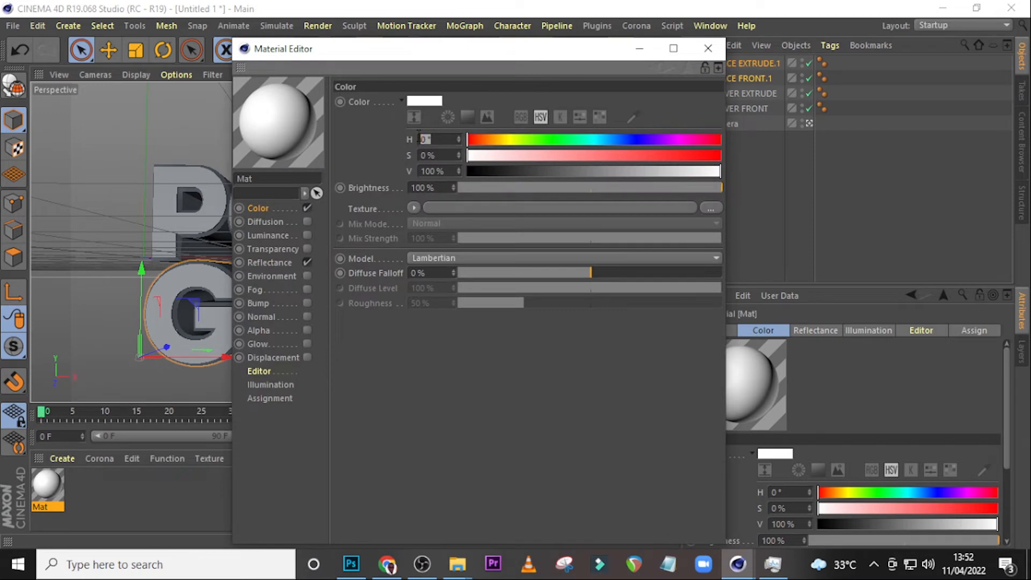
text(358)
key(Tab)
text(68)
key(Tab)
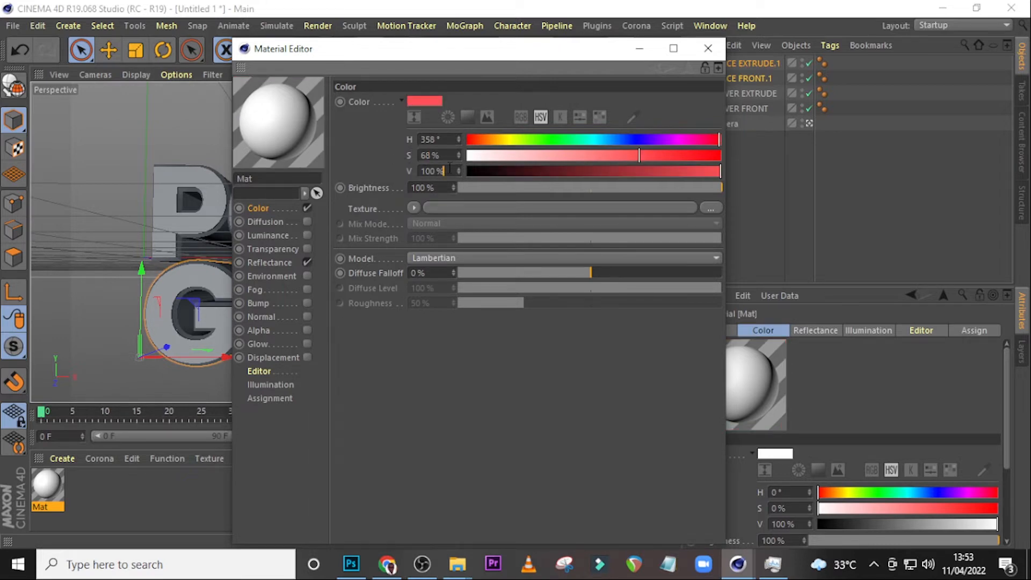
text(9)
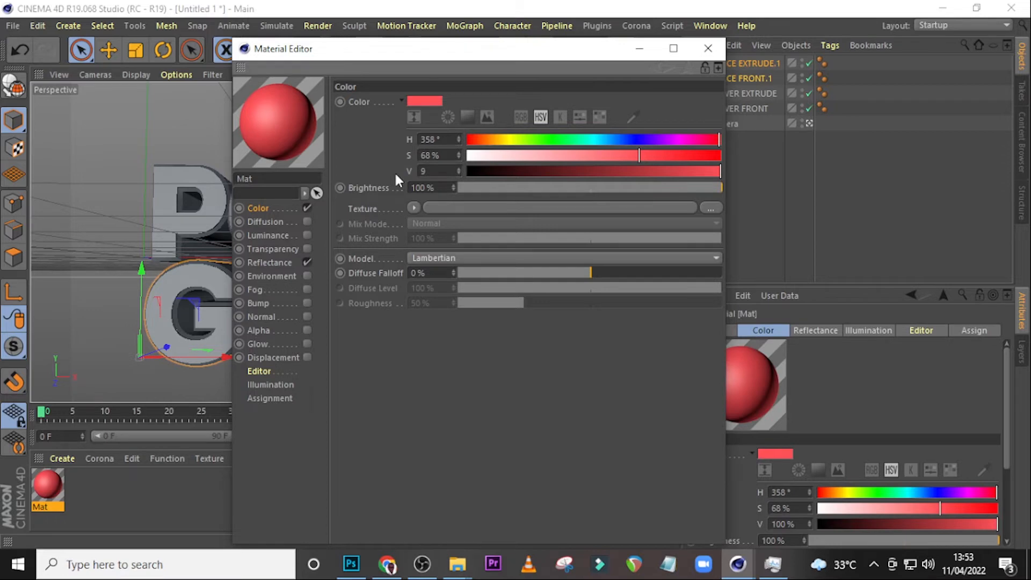
text(2)
key(Return)
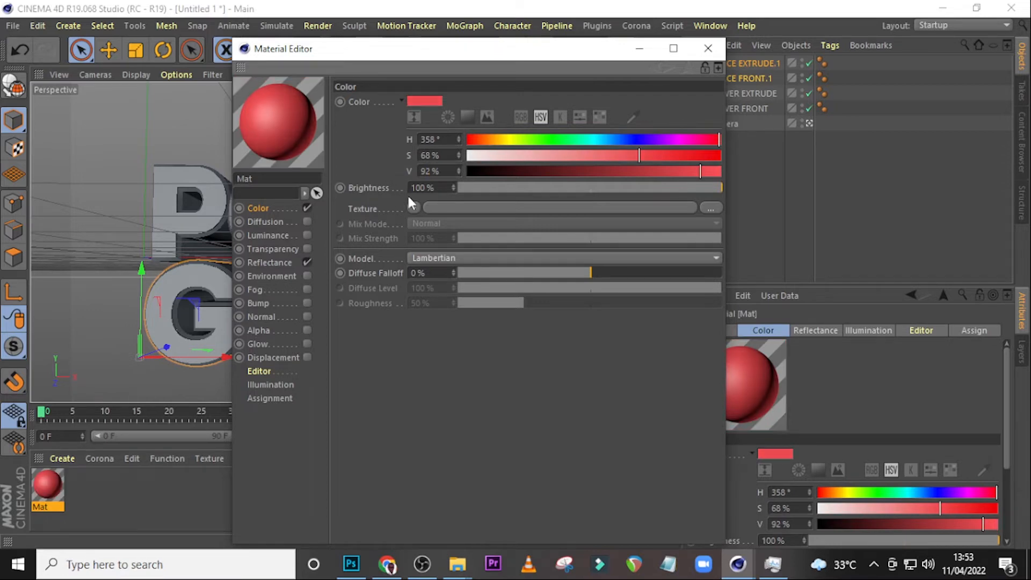
Keep the red material's brightness at 100% and turn off Reflectance
key(Tab)
text(300)
drag(440, 191, 385, 186)
text(100)
key(Return)
click(307, 262)
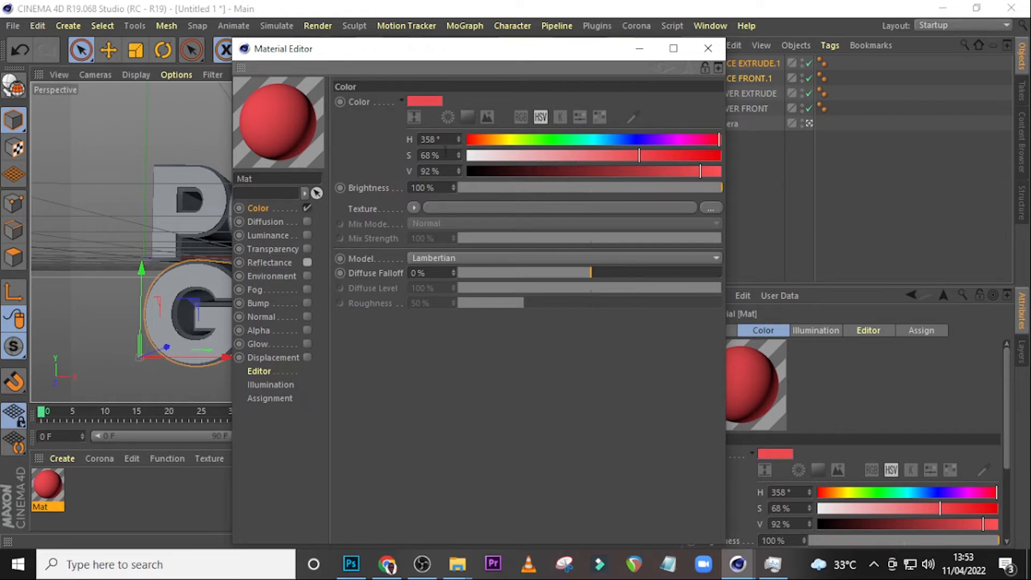
Apply the red material to POWER EXTRUDE and GRACE EXTRUDE.1, then create a second material
click(707, 49)
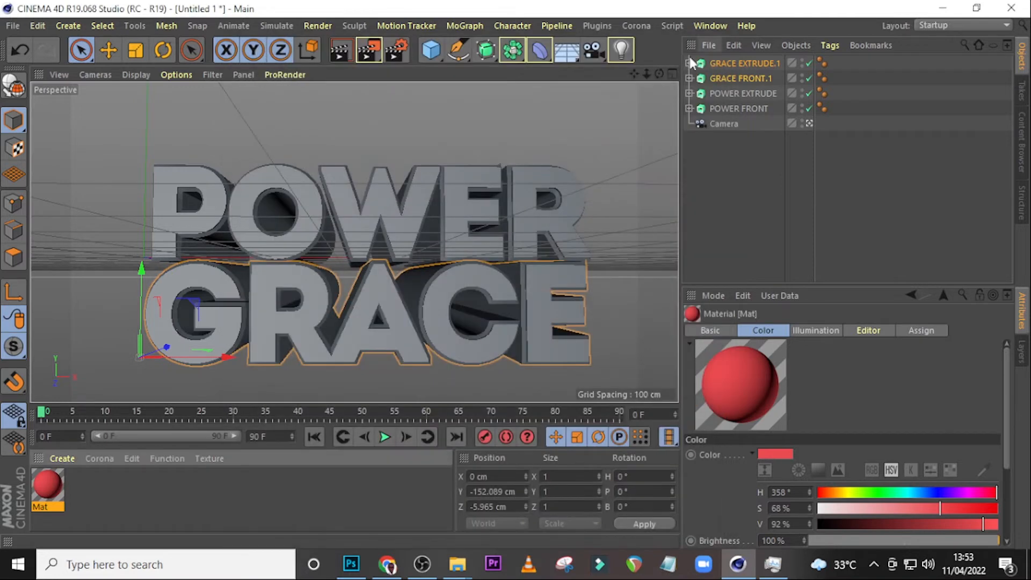
drag(50, 479, 740, 91)
drag(41, 481, 737, 58)
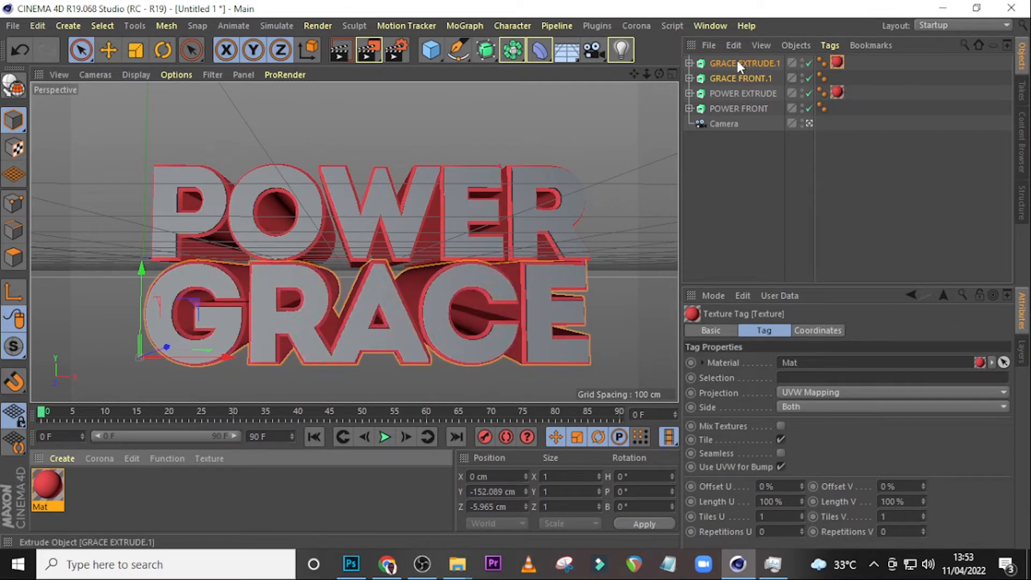
double_click(107, 492)
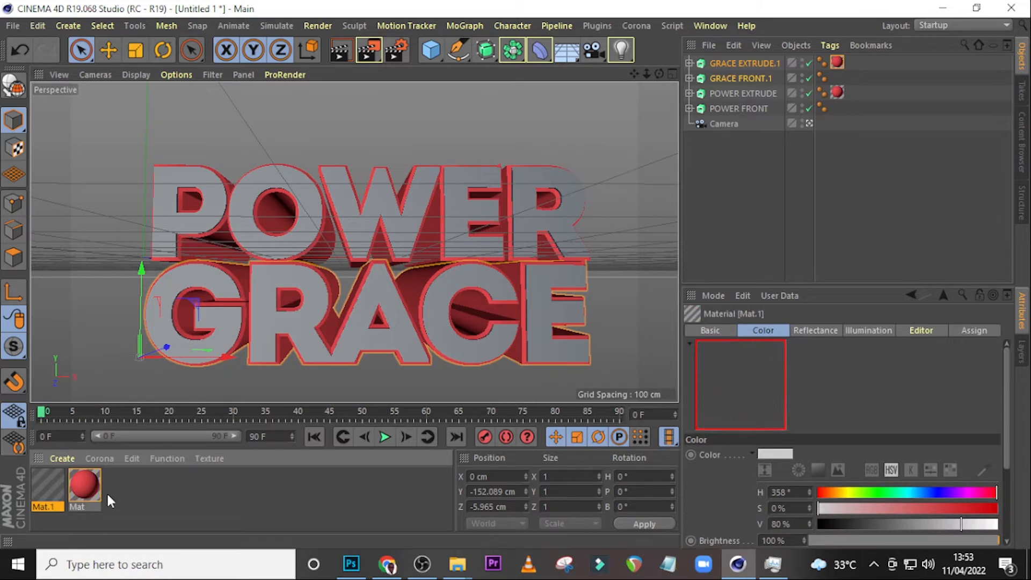
Make Mat.1 pure white with Luminance enabled at 300% and apply it to POWER FRONT
double_click(43, 479)
drag(664, 176, 726, 177)
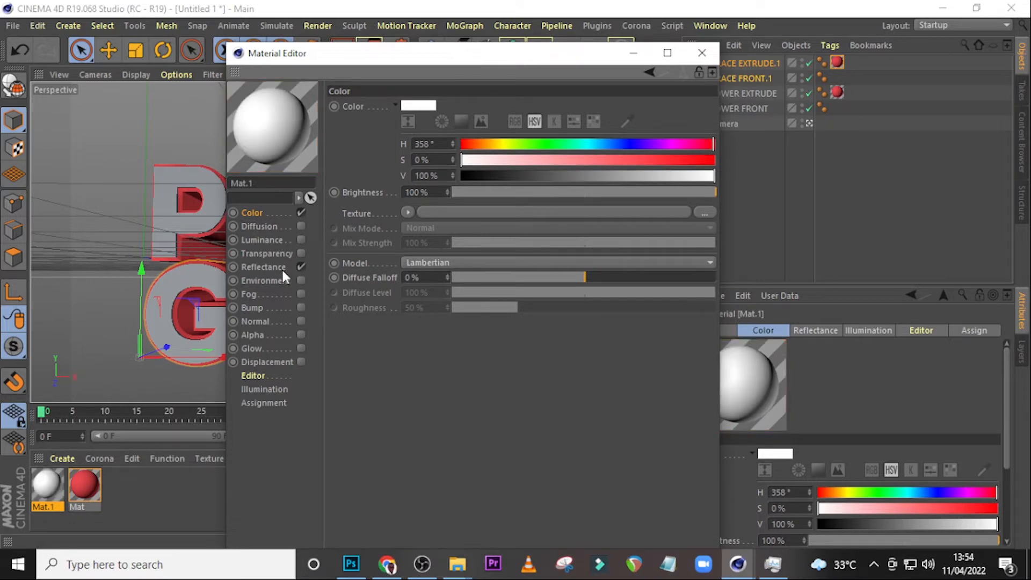
click(270, 239)
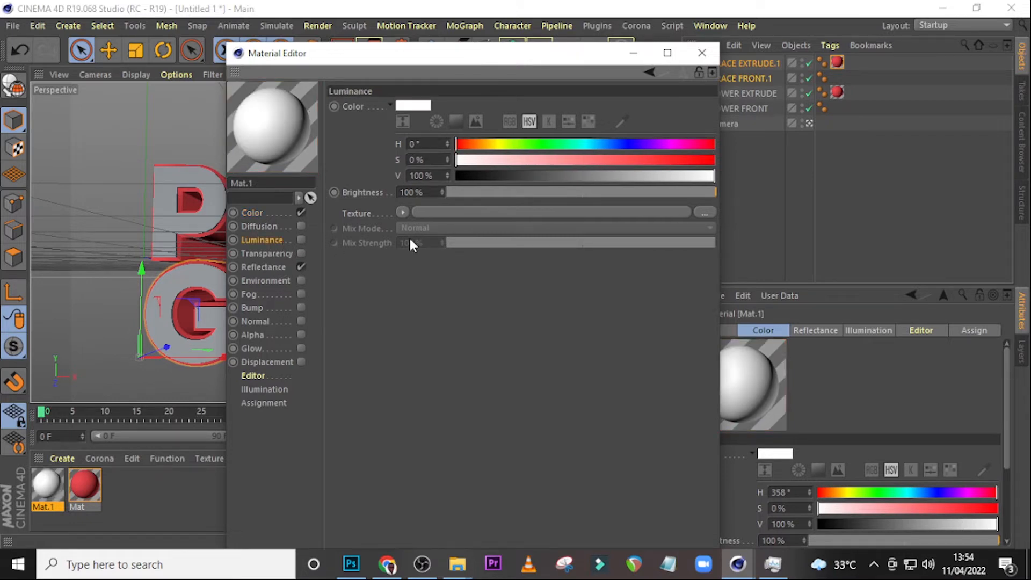
drag(422, 192, 378, 192)
text(300)
key(Return)
click(300, 240)
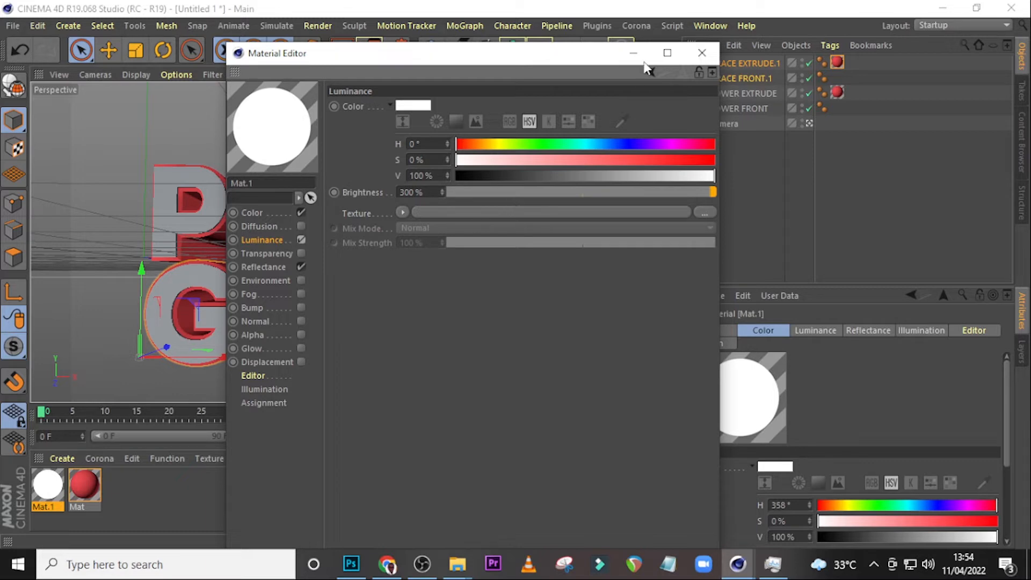
click(701, 52)
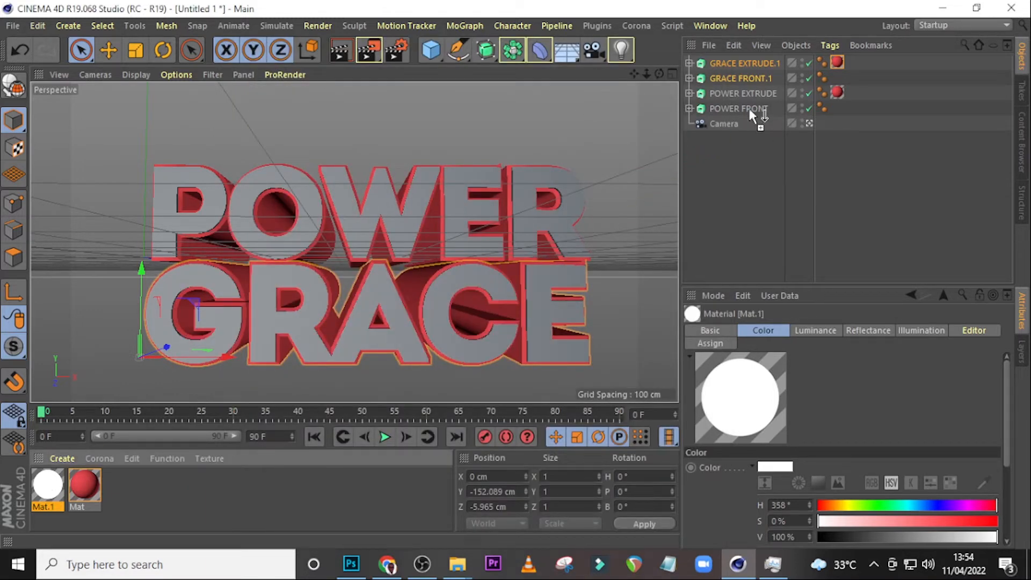
drag(740, 108, 740, 108)
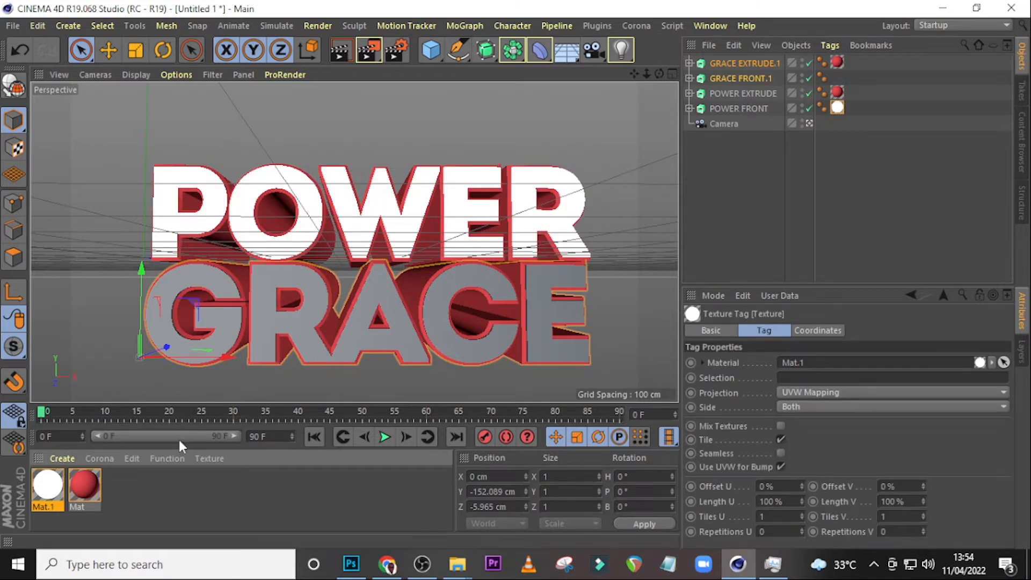
Apply Mat.1 to GRACE FRONT.1, check the shot through the camera, then orbit back to face the text
drag(59, 495, 737, 123)
drag(742, 76, 742, 76)
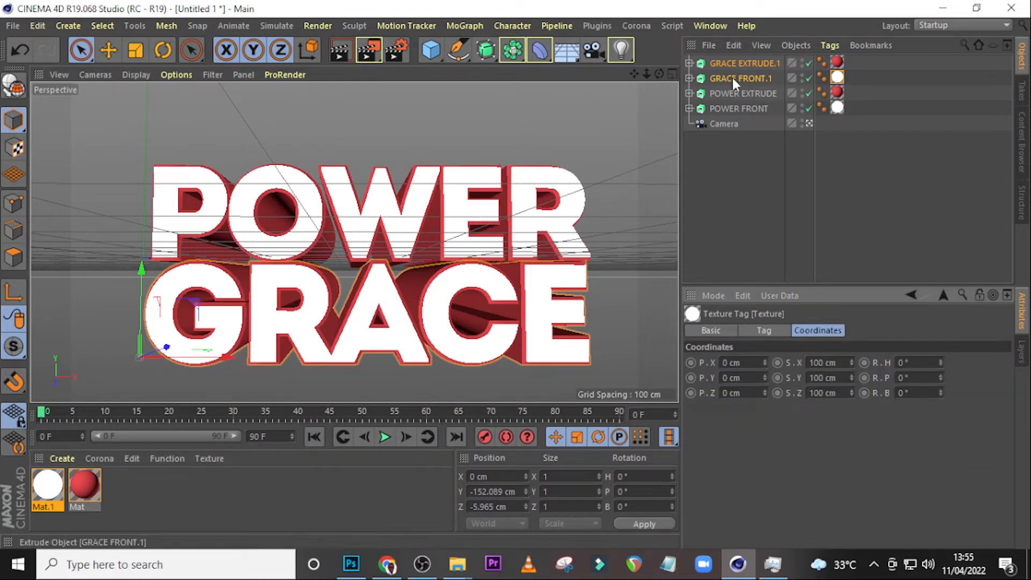
click(803, 125)
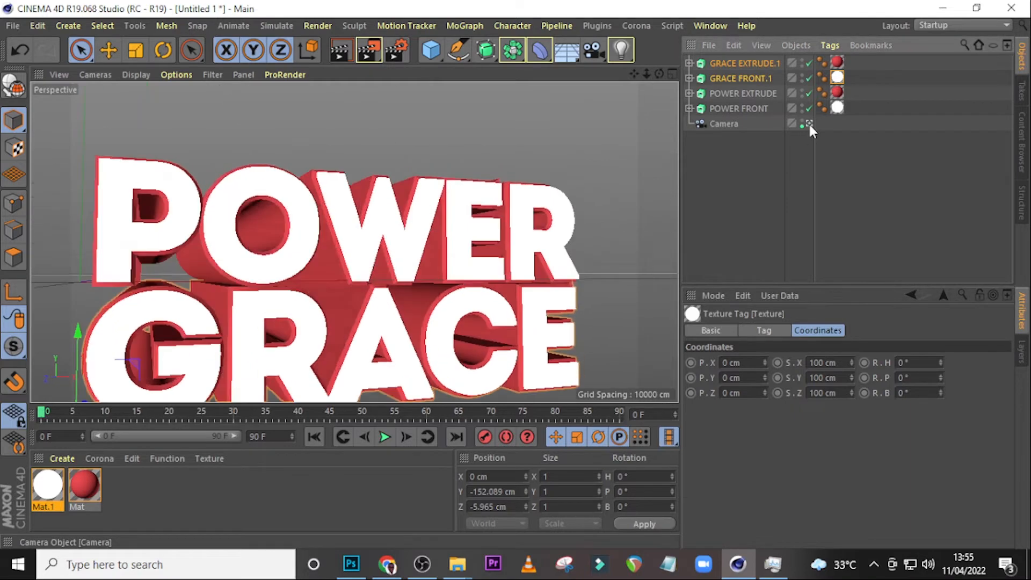
click(808, 123)
click(809, 124)
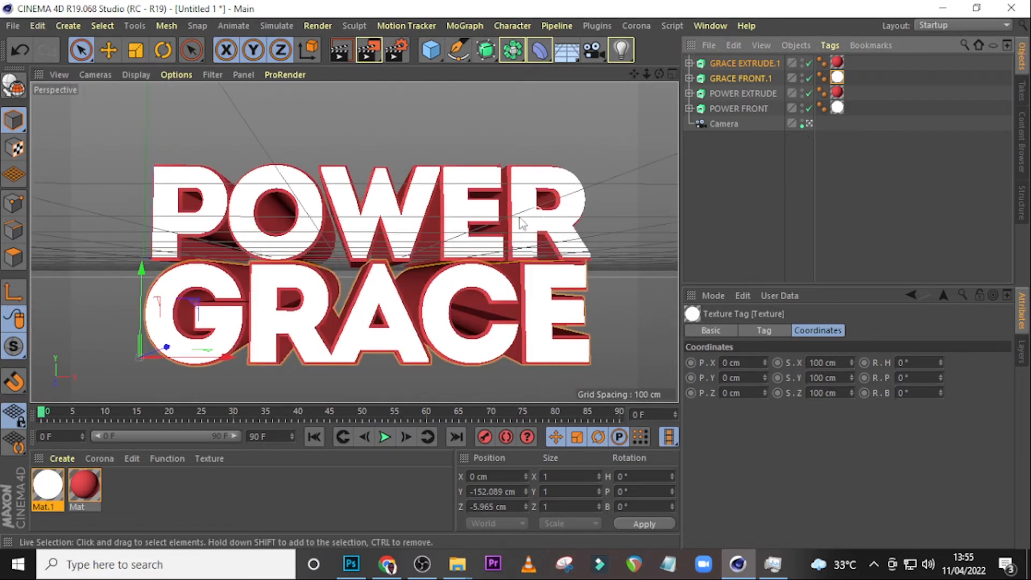
click(810, 123)
scroll(454, 150, down, 6)
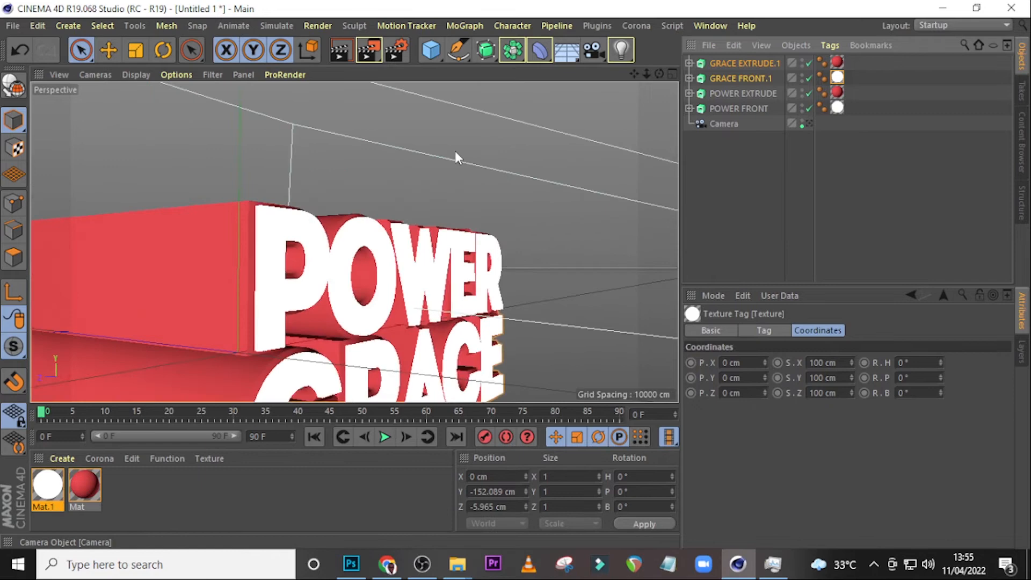
drag(660, 74, 471, 72)
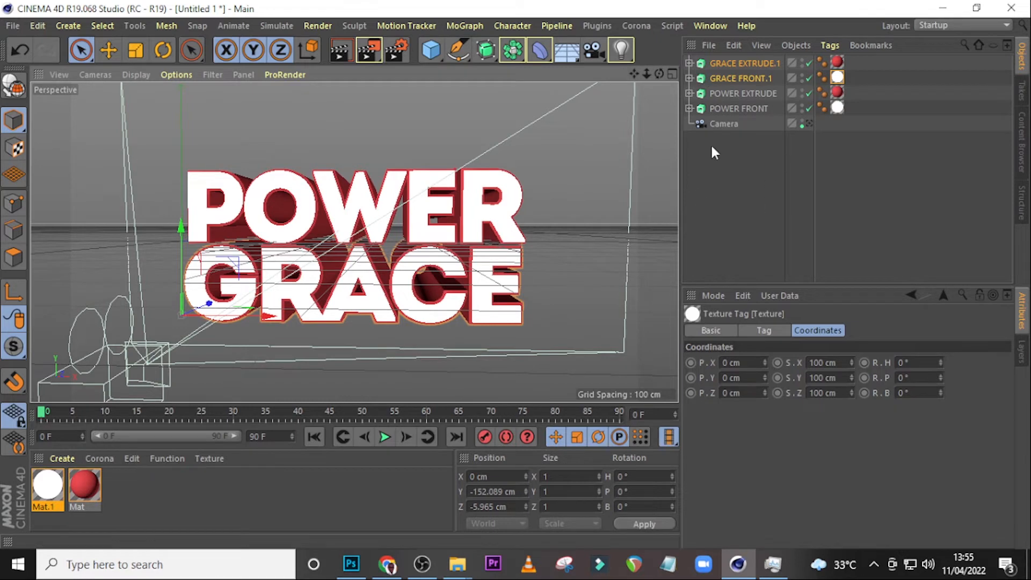
Load Product Stage from Prime > Presets > Light Setups > Light Environments in the Content Browser
click(1022, 155)
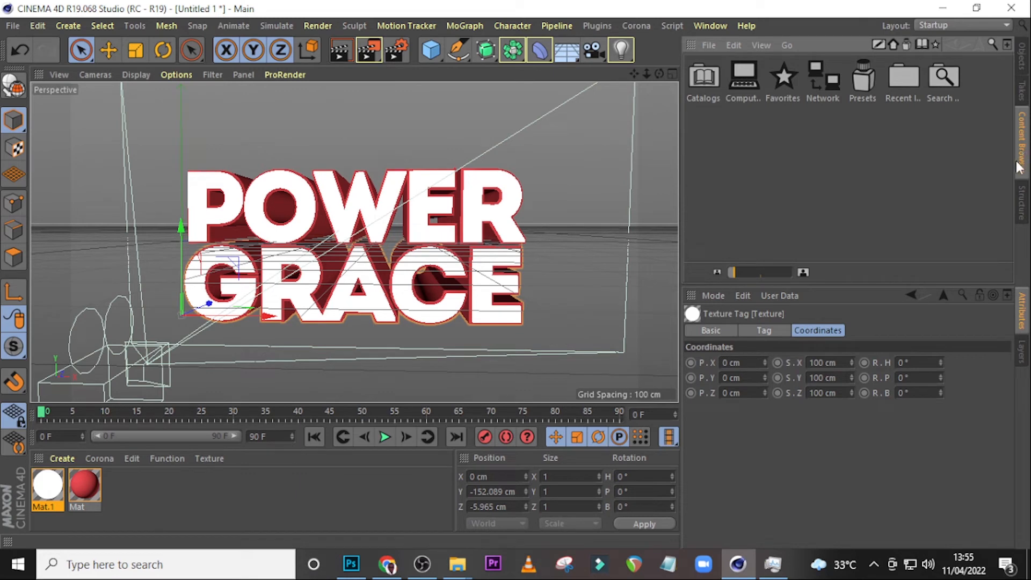
double_click(861, 80)
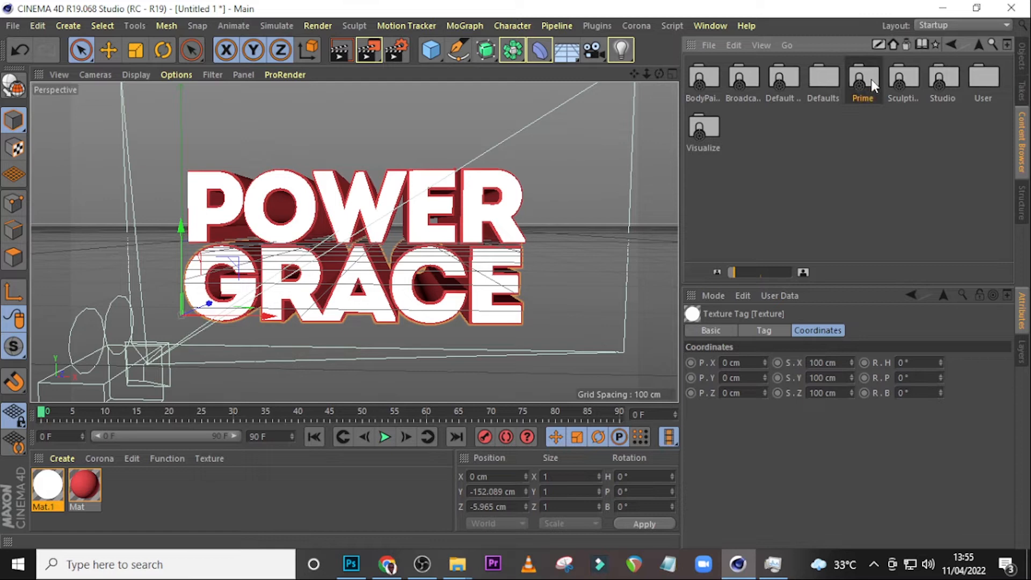
double_click(872, 80)
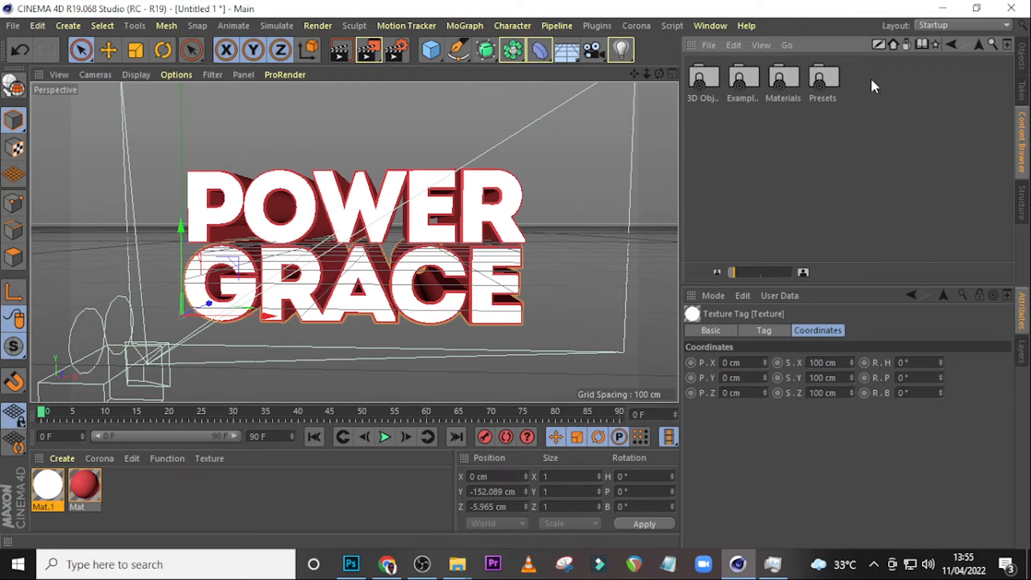
double_click(814, 78)
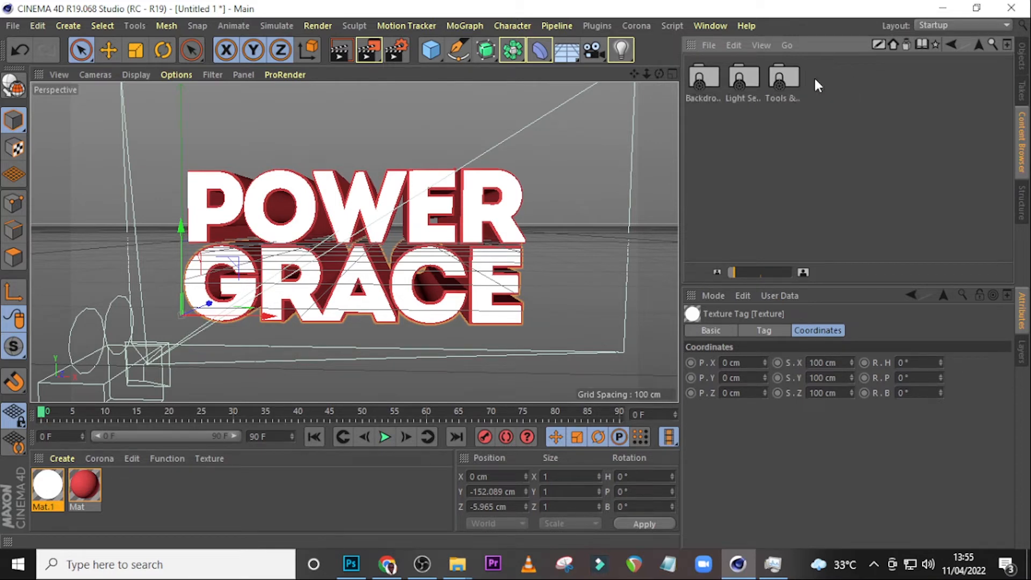
double_click(742, 76)
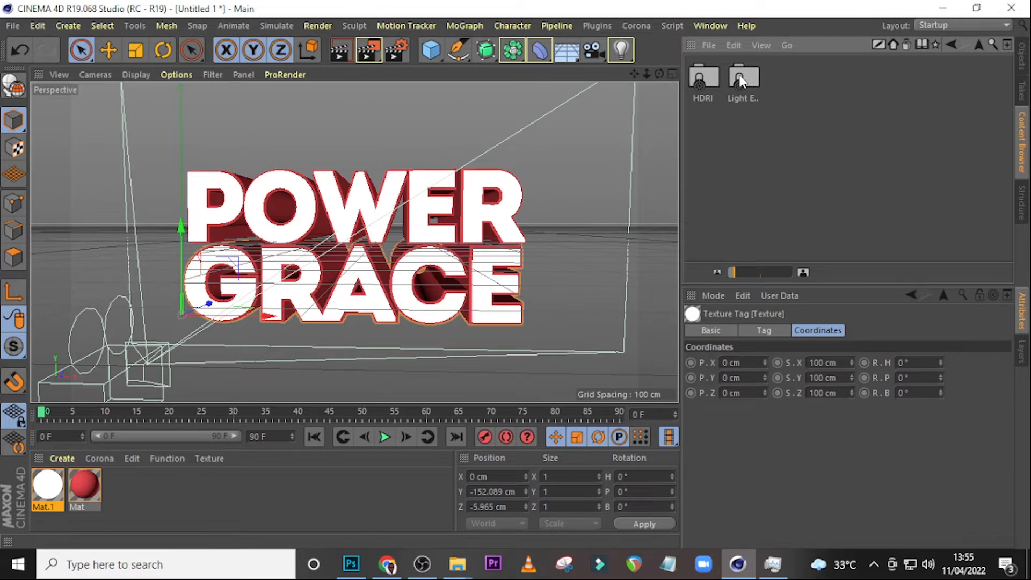
double_click(742, 81)
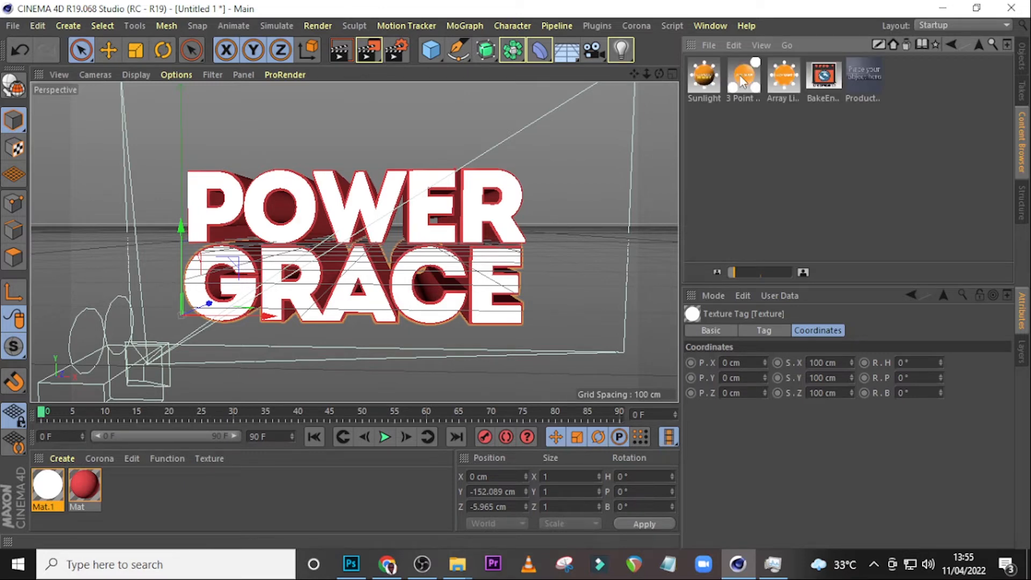
click(861, 79)
double_click(865, 79)
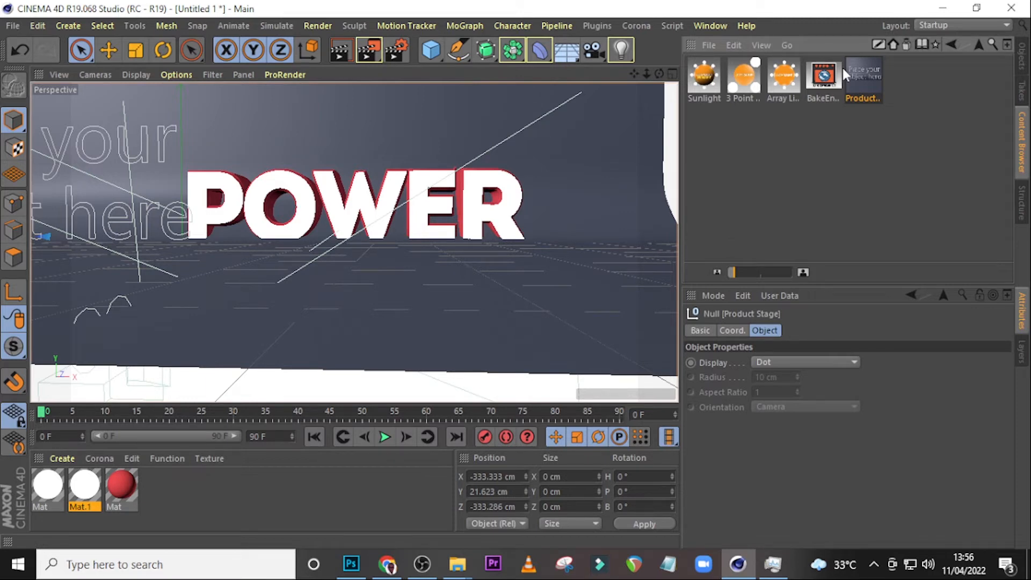
Expand Product Stage, hide its placeholder text, and set the leftover Extrude NURBS Visible in Renderer to Off
click(1020, 55)
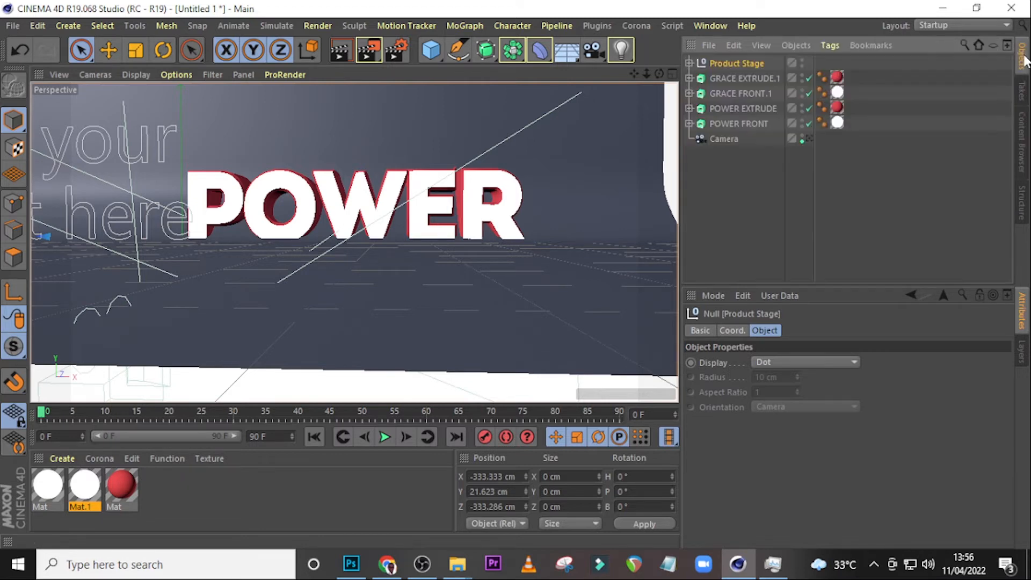
click(689, 63)
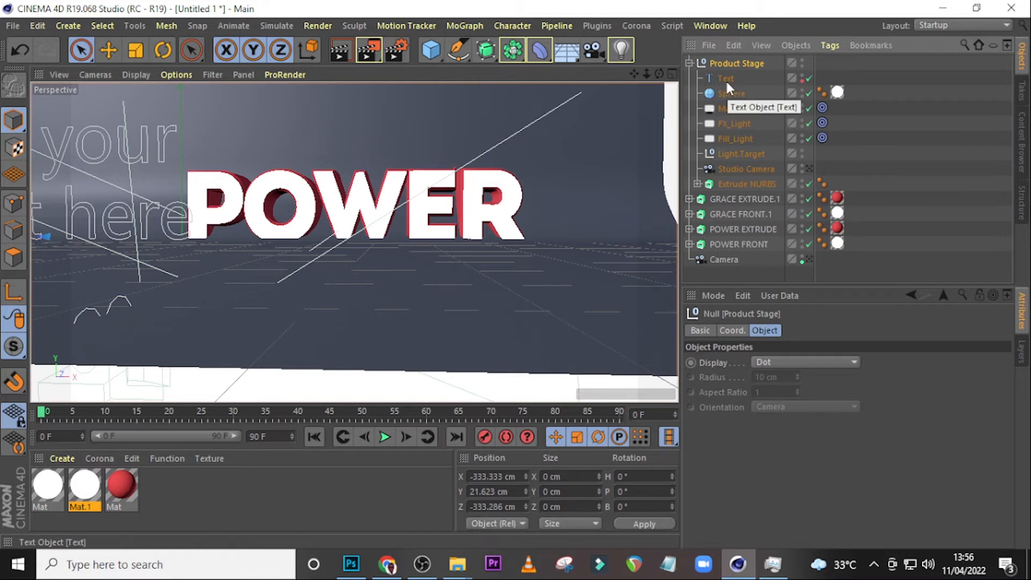
click(807, 76)
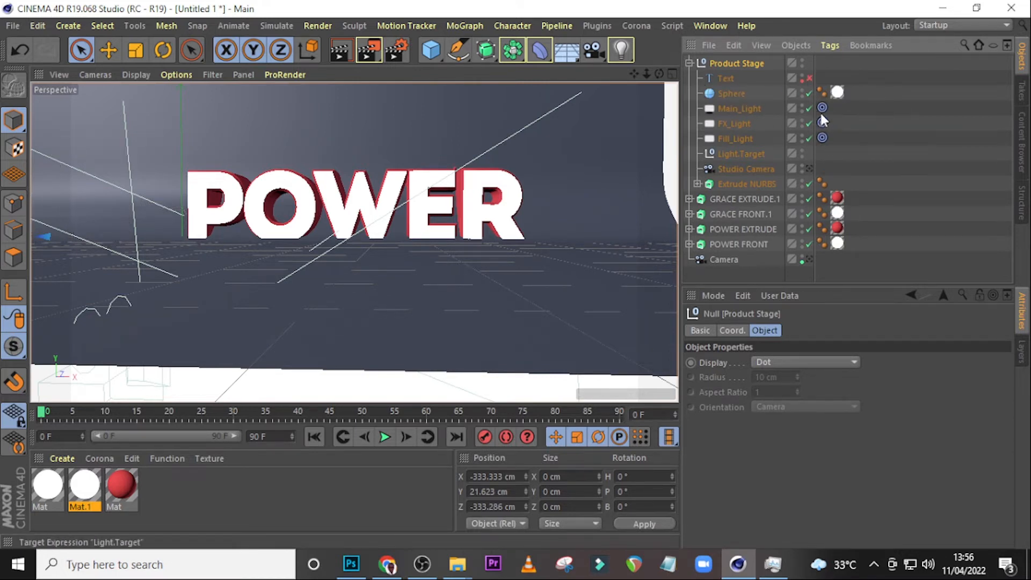
click(735, 184)
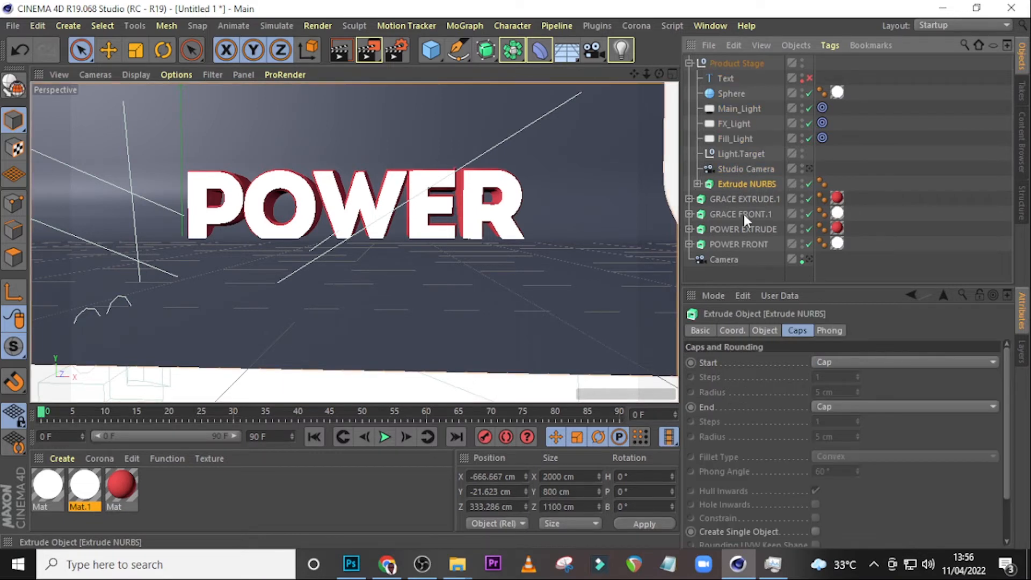
click(700, 331)
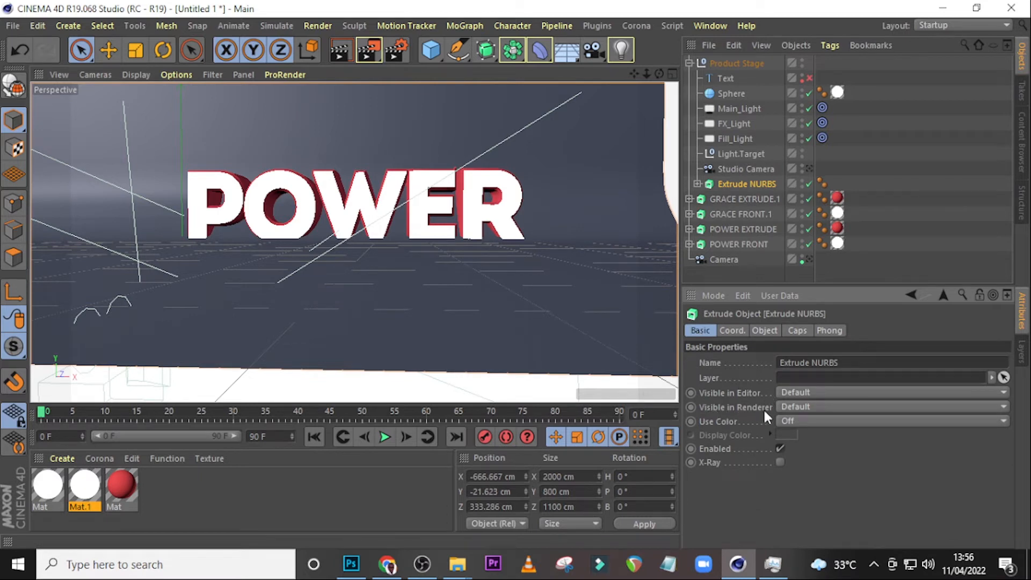
click(788, 405)
click(795, 446)
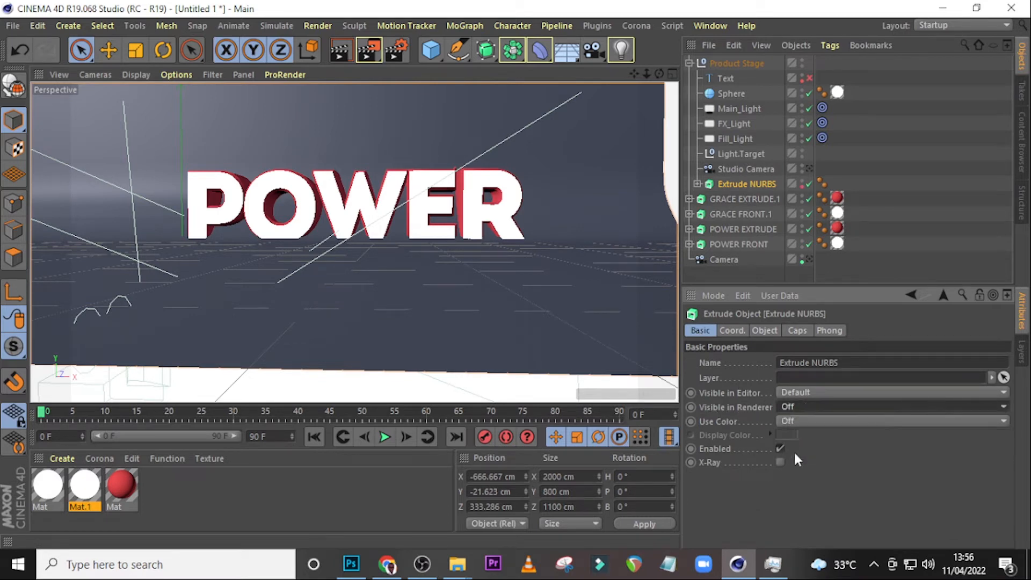
Set Visible in Renderer to Off for Studio Camera and Light.Target
click(748, 170)
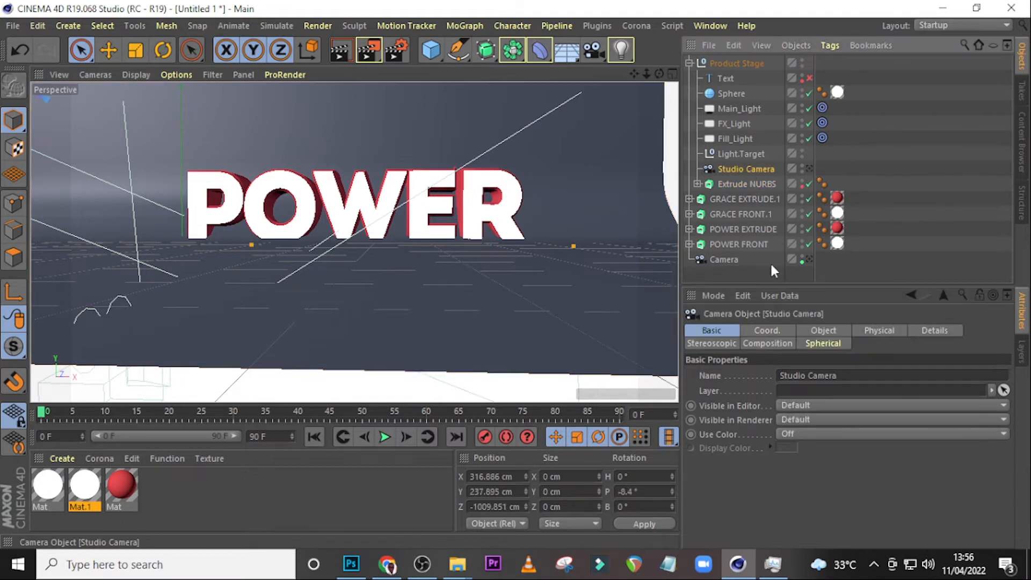
click(795, 424)
click(794, 462)
click(738, 155)
click(795, 420)
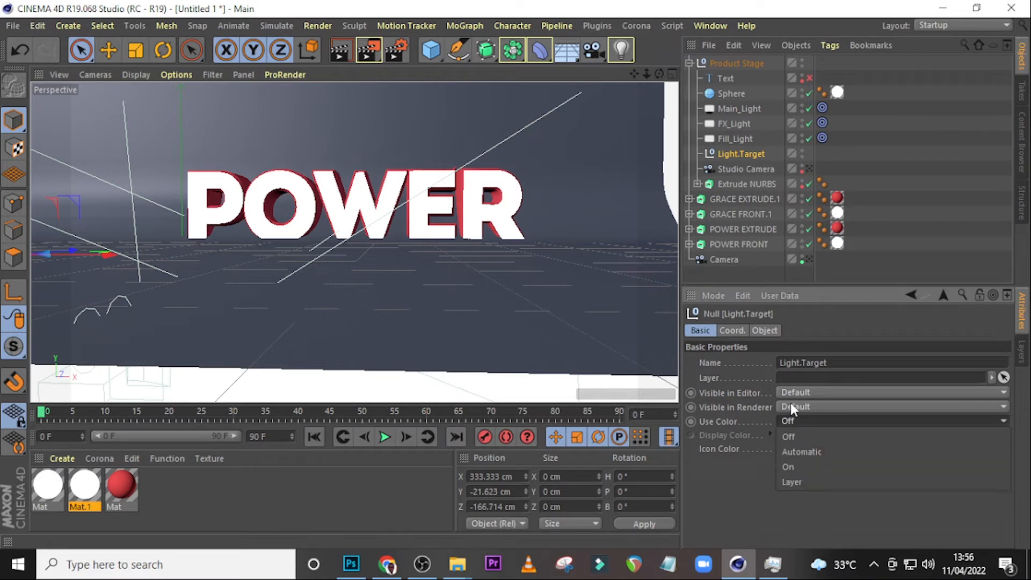
click(789, 410)
click(788, 406)
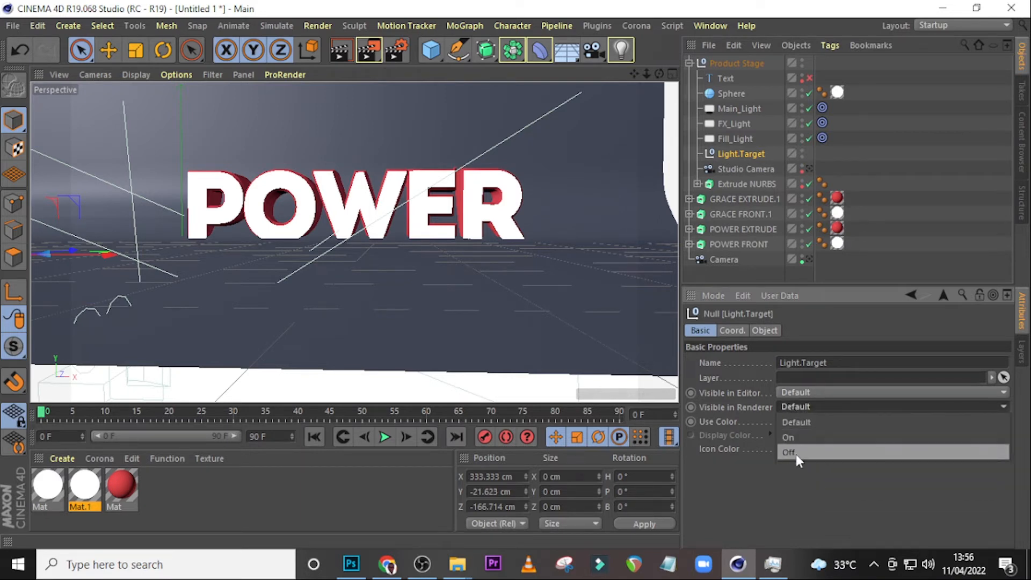
click(796, 455)
Set Visible in Renderer to Off for Fill_Light, FX_Light and Main_Light
click(732, 138)
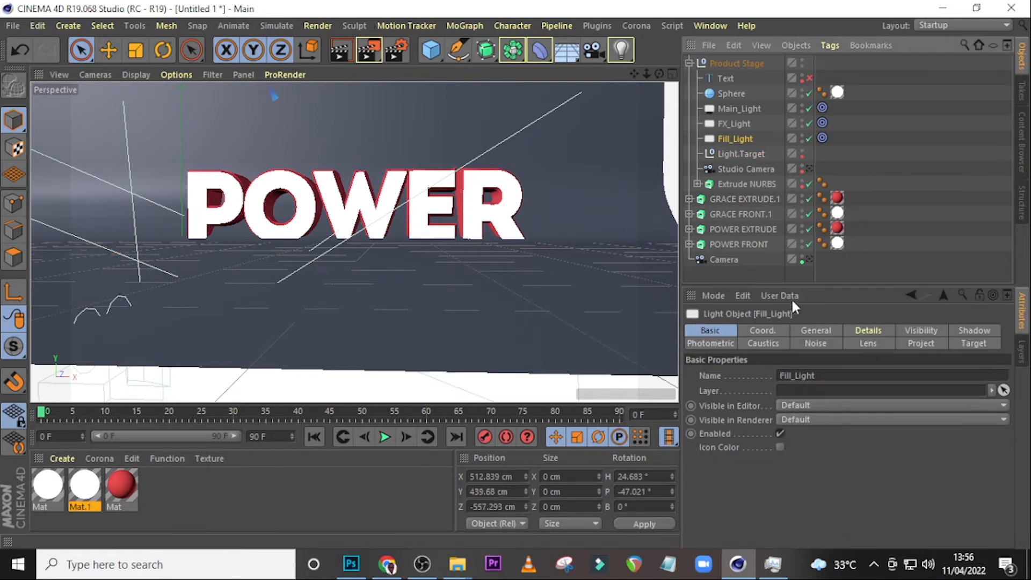
click(785, 419)
click(794, 463)
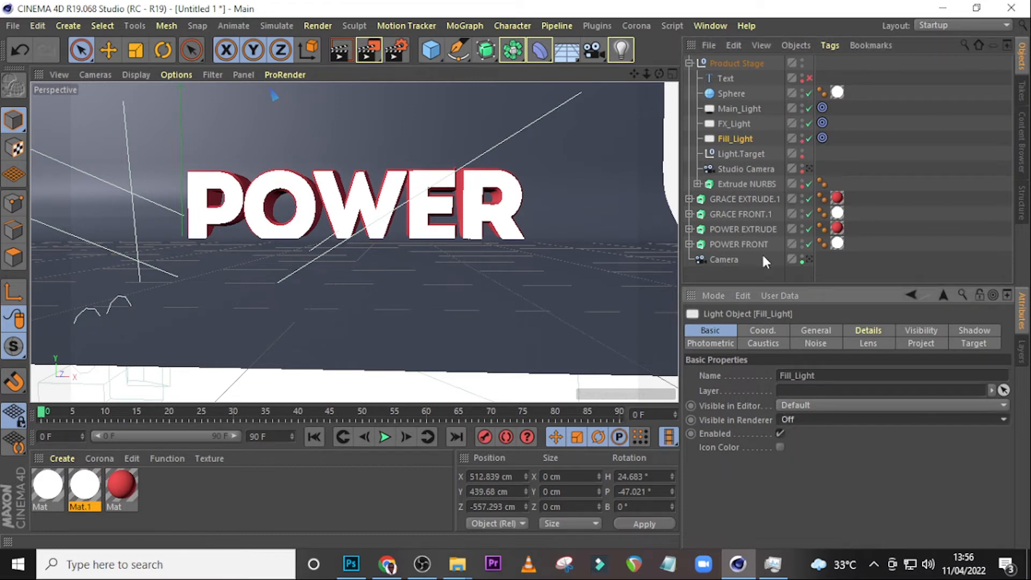
click(736, 124)
click(795, 420)
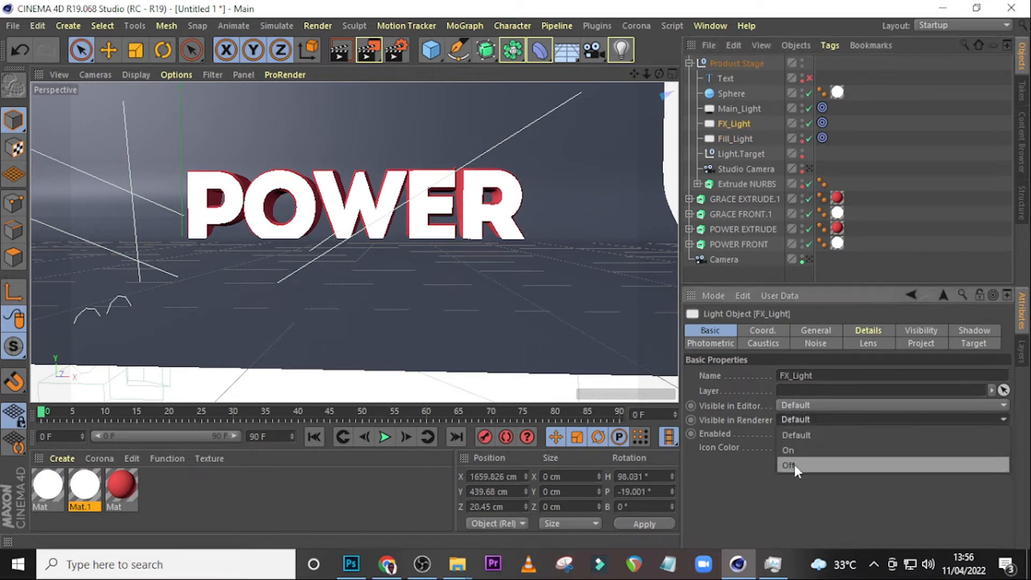
click(795, 465)
click(745, 111)
click(796, 420)
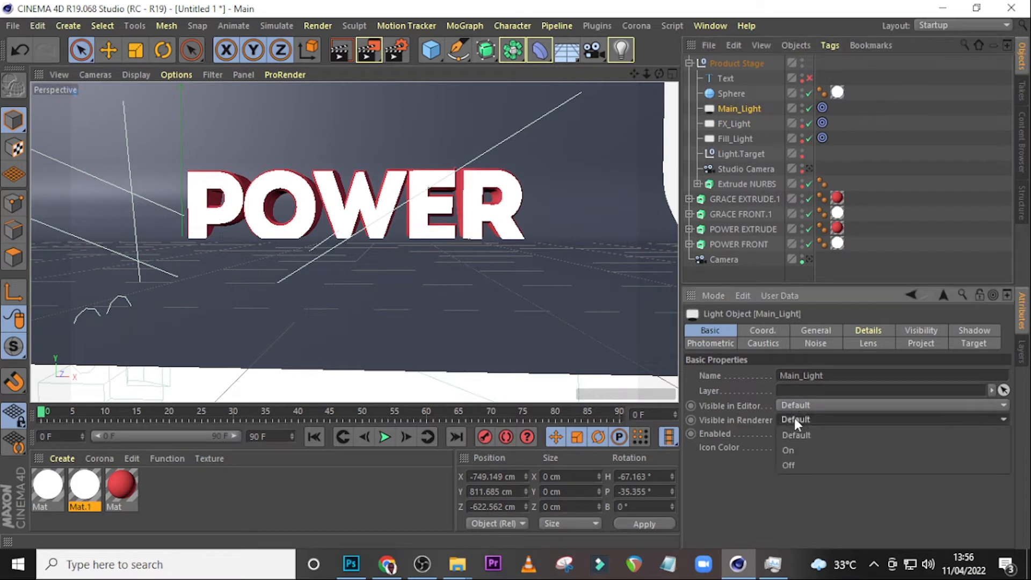
click(800, 465)
Set Visible in Renderer to Off for the Sphere and the whole Product Stage group
click(739, 93)
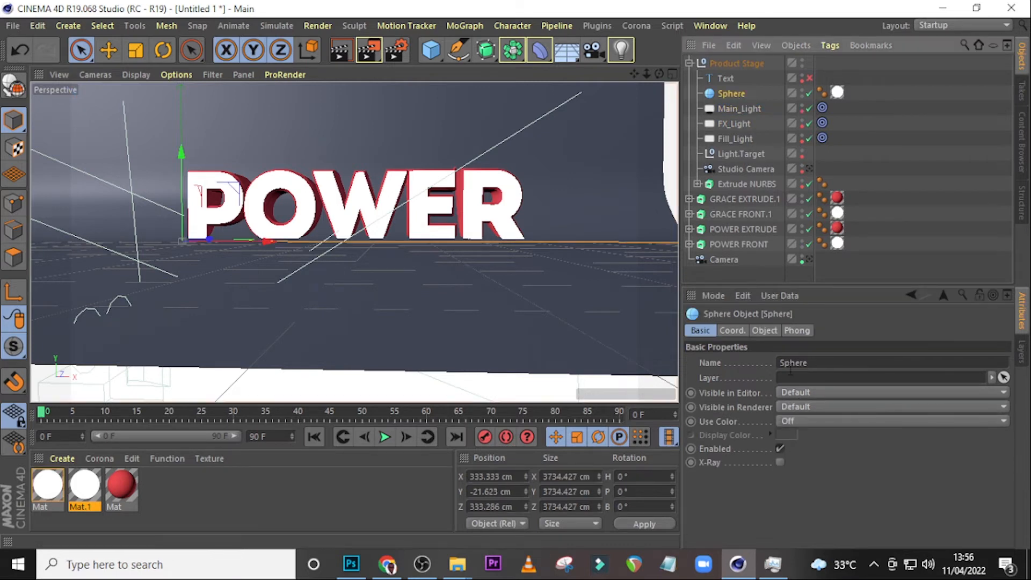
click(796, 406)
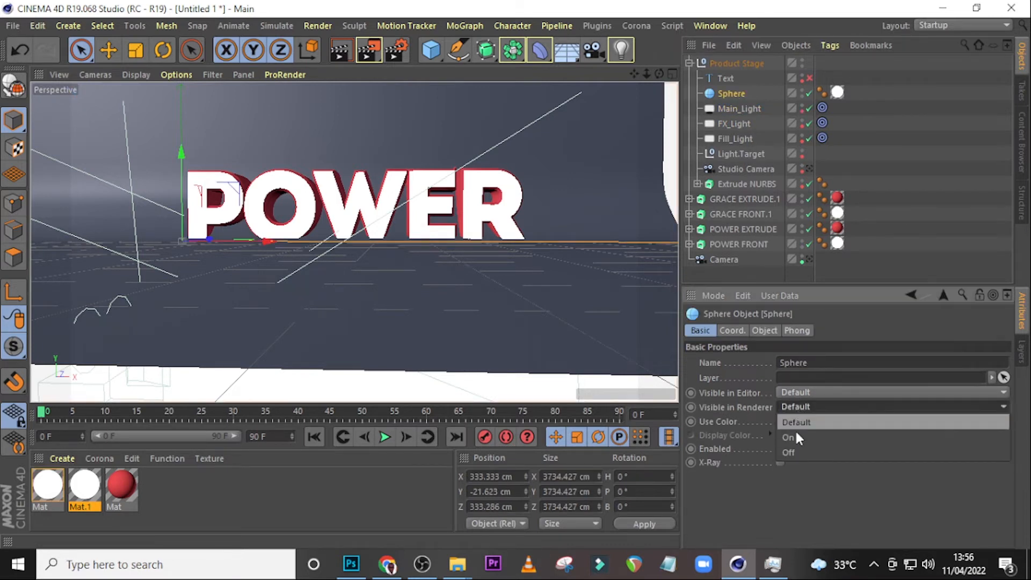
click(791, 449)
click(726, 78)
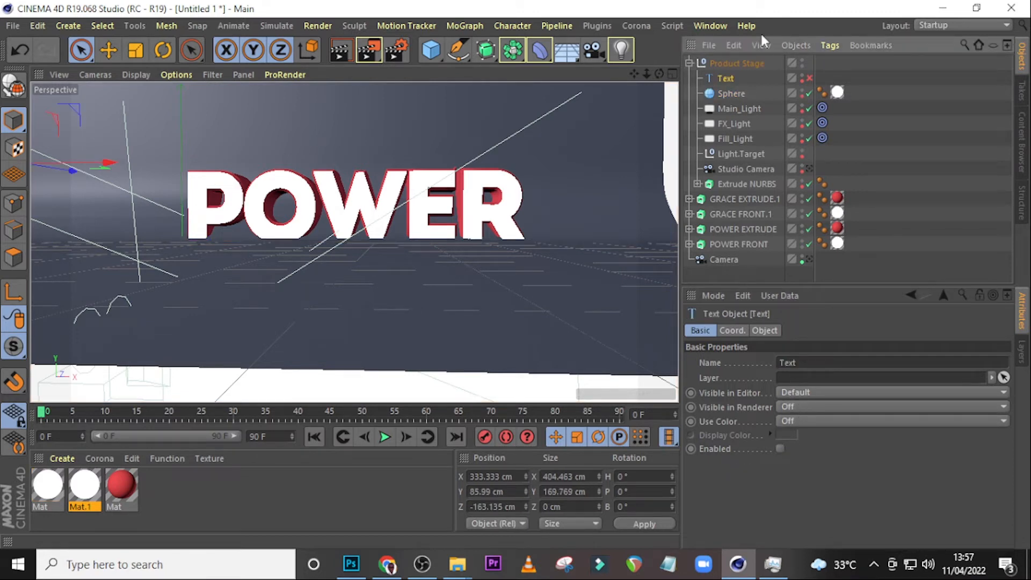
click(754, 64)
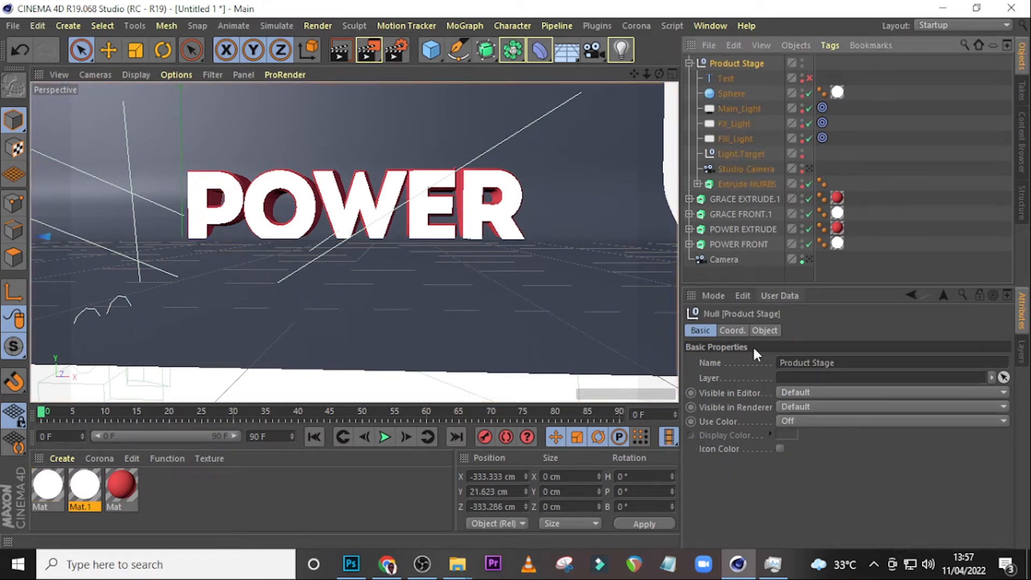
click(788, 407)
click(792, 452)
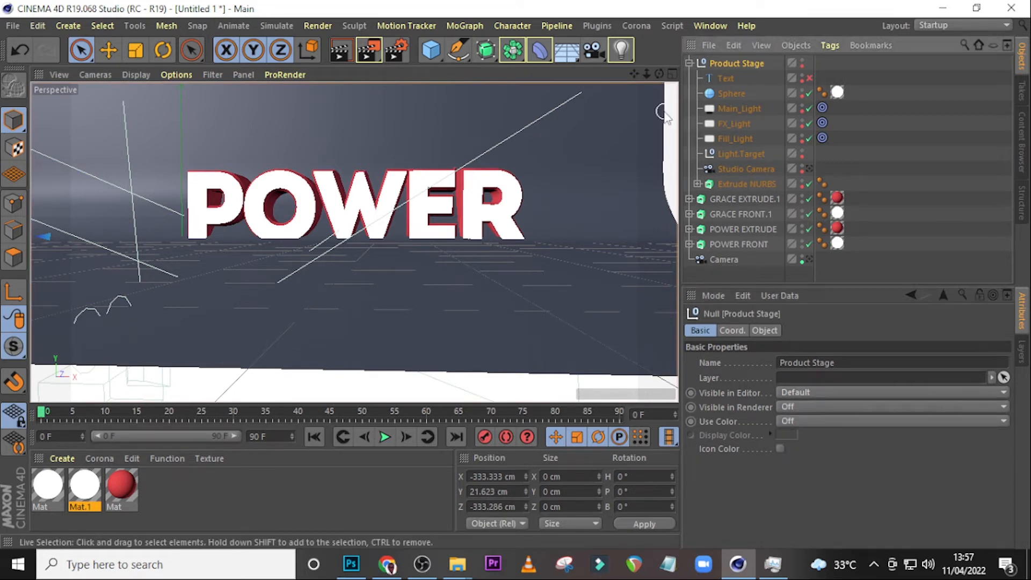
Orbit to an angled view of the text and fold up the Product Stage group's children
scroll(428, 195, down, 3)
scroll(435, 197, up, 1)
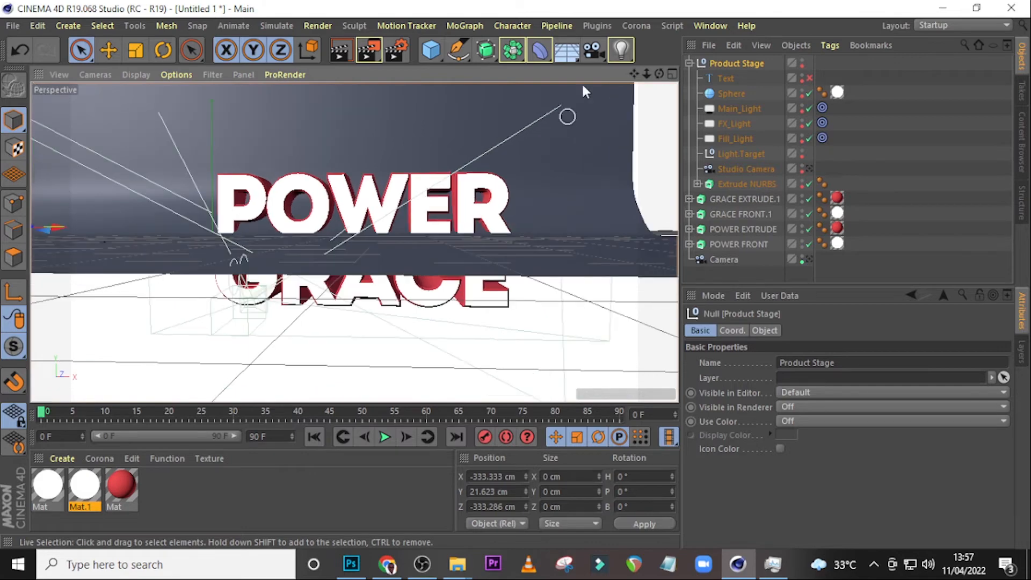
drag(660, 76, 700, 72)
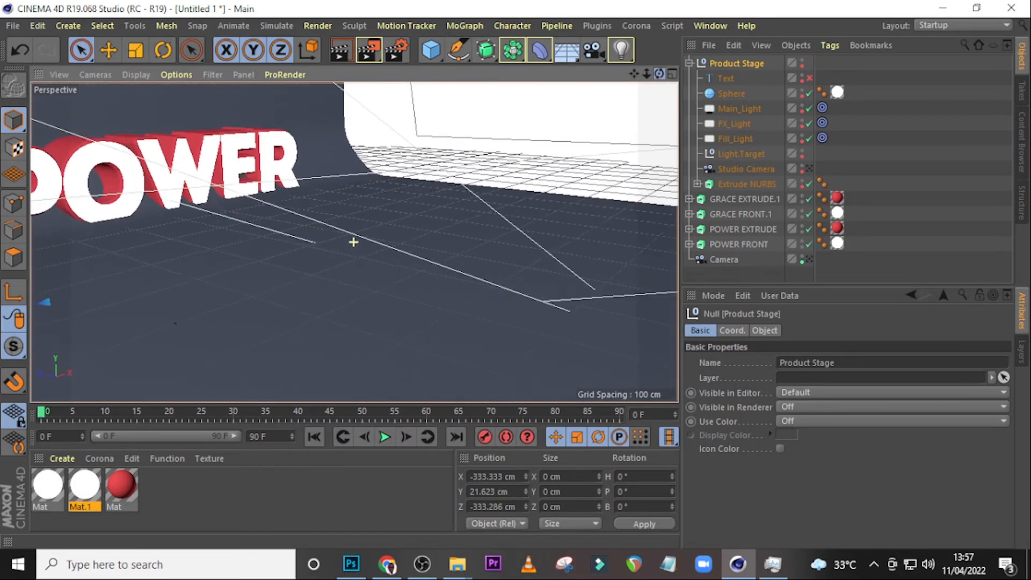
click(689, 64)
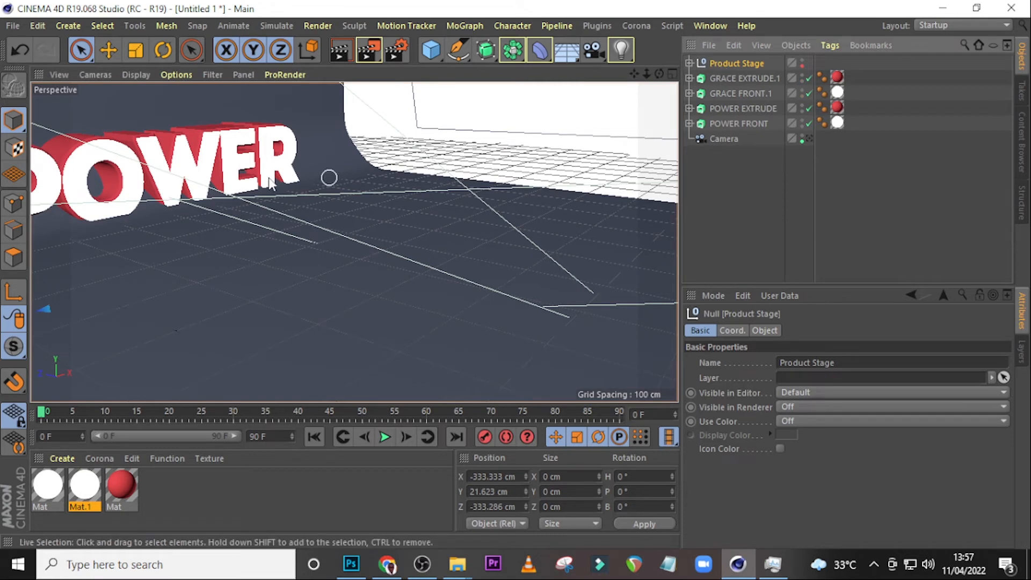
scroll(269, 180, down, 1)
drag(635, 74, 682, 77)
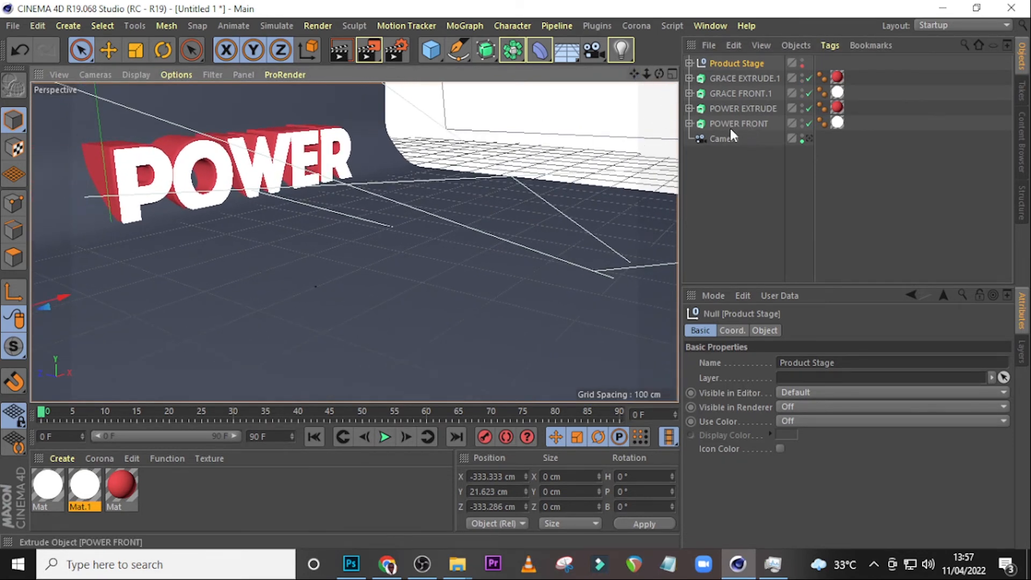
Select GRACE EXTRUDE.1, GRACE FRONT.1, POWER EXTRUDE and POWER FRONT and move them back in depth
click(727, 79)
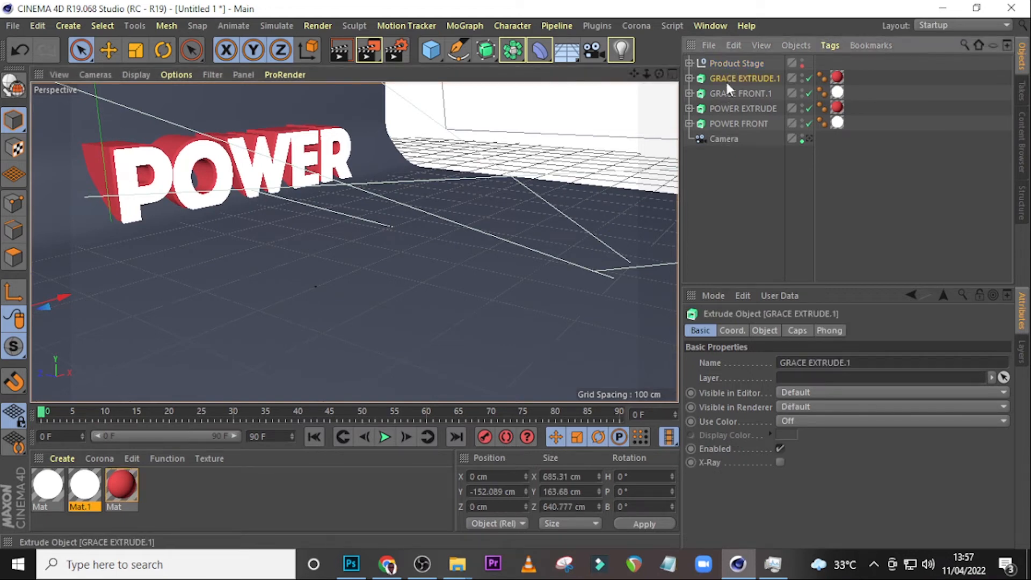
shift+click(737, 92)
shift+click(733, 109)
shift+click(733, 123)
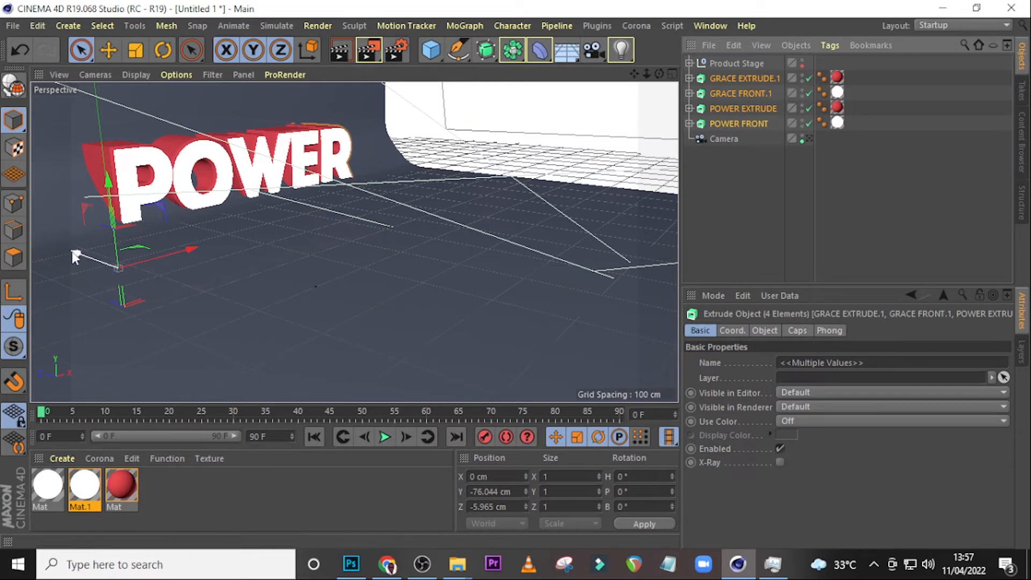
drag(77, 257, 132, 293)
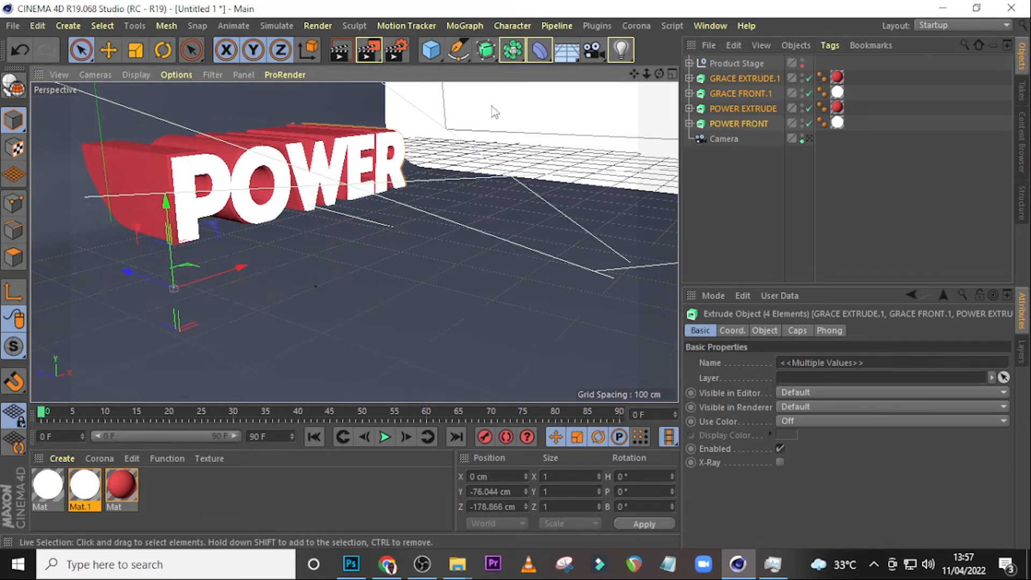
View the text side-on and push the four text objects much further back
drag(660, 75, 228, 218)
scroll(228, 218, down, 4)
scroll(230, 222, down, 4)
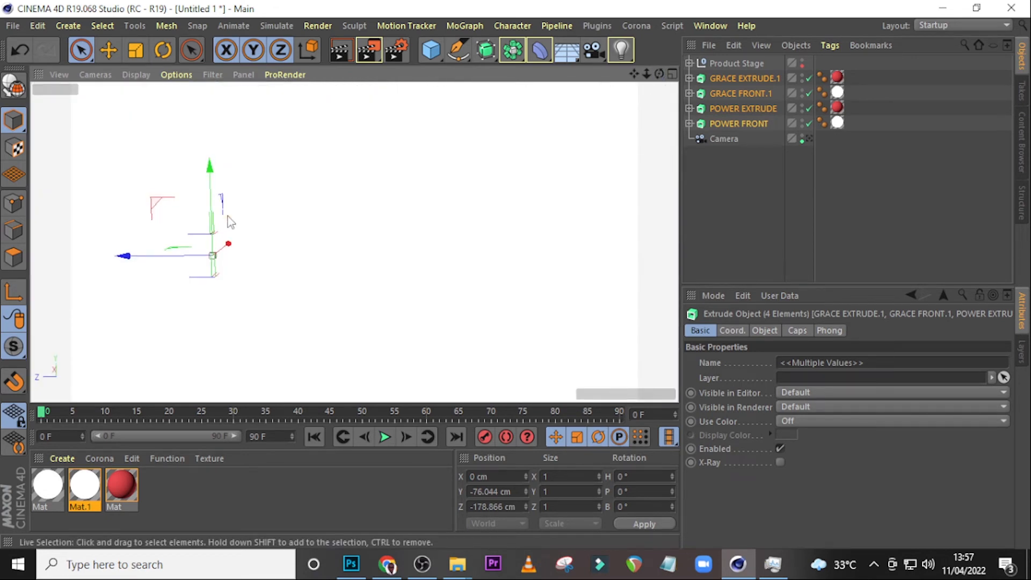
scroll(230, 221, down, 1)
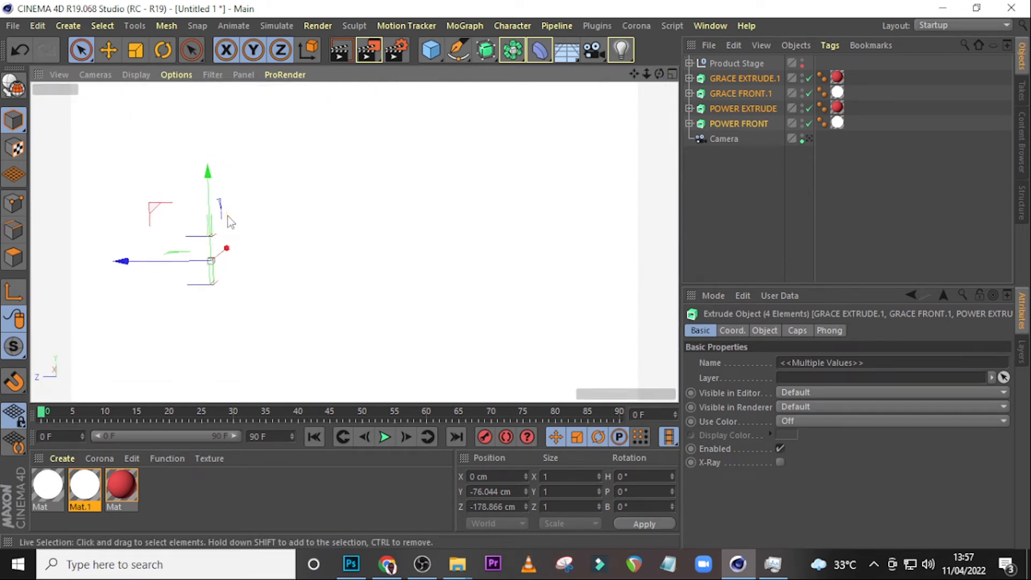
scroll(230, 221, up, 3)
scroll(230, 221, down, 1)
drag(634, 74, 878, 58)
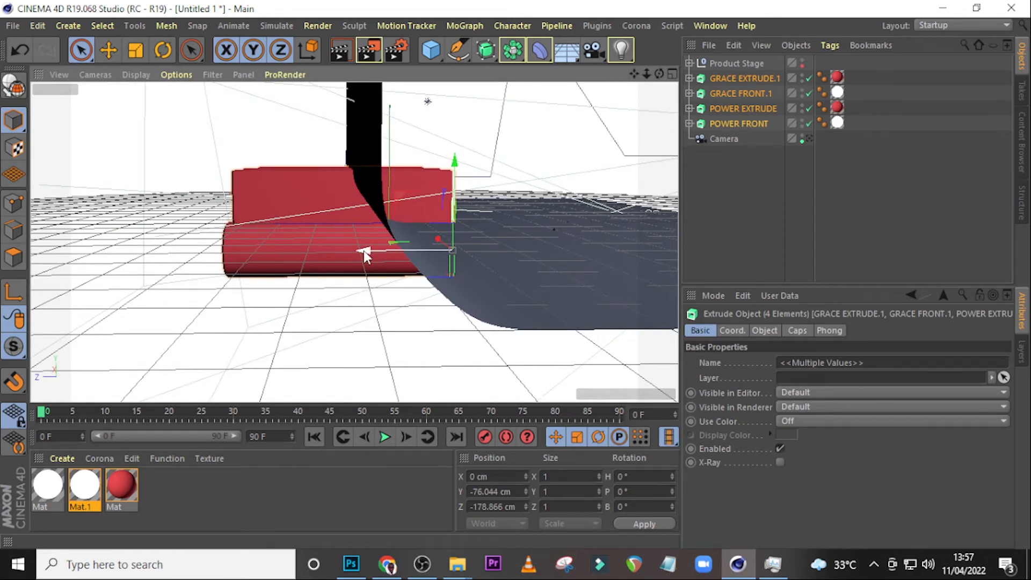
drag(363, 250, 593, 248)
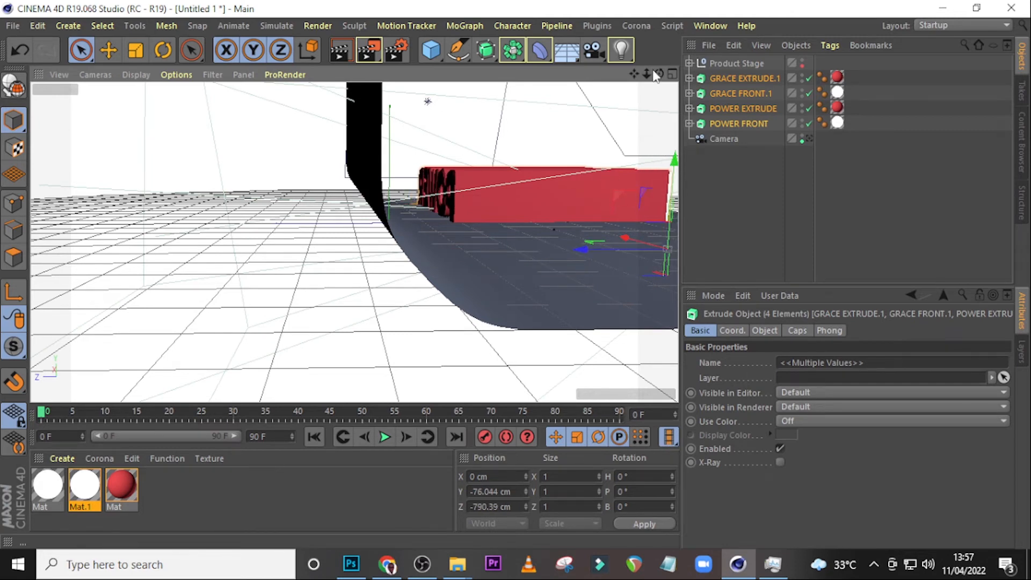
Raise the four text objects upward and bring the view round to the front
drag(634, 74, 615, 126)
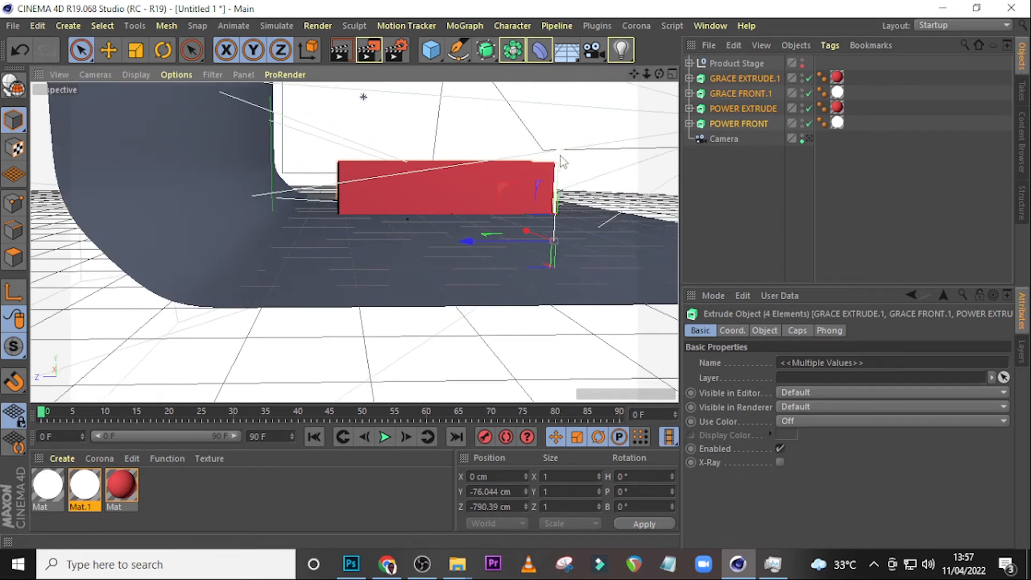
drag(560, 155, 561, 52)
drag(634, 74, 634, 134)
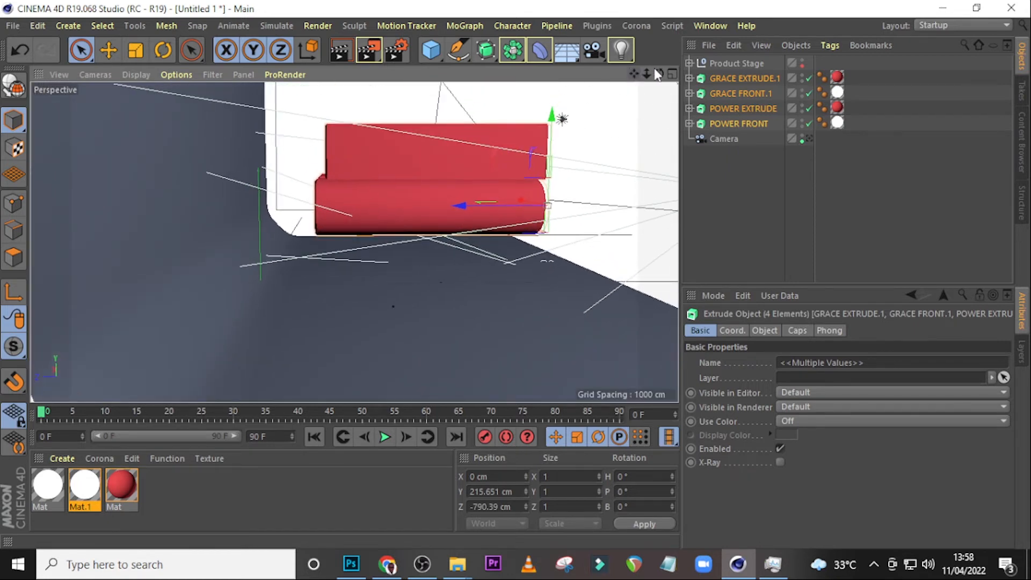
drag(659, 74, 548, 75)
alt+drag(345, 236, 300, 235)
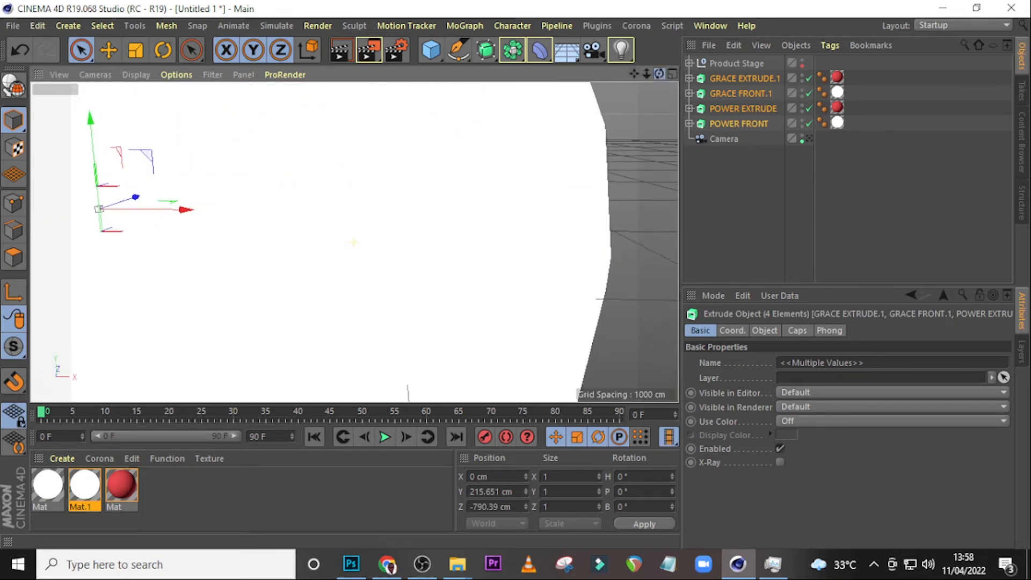
scroll(343, 234, up, 5)
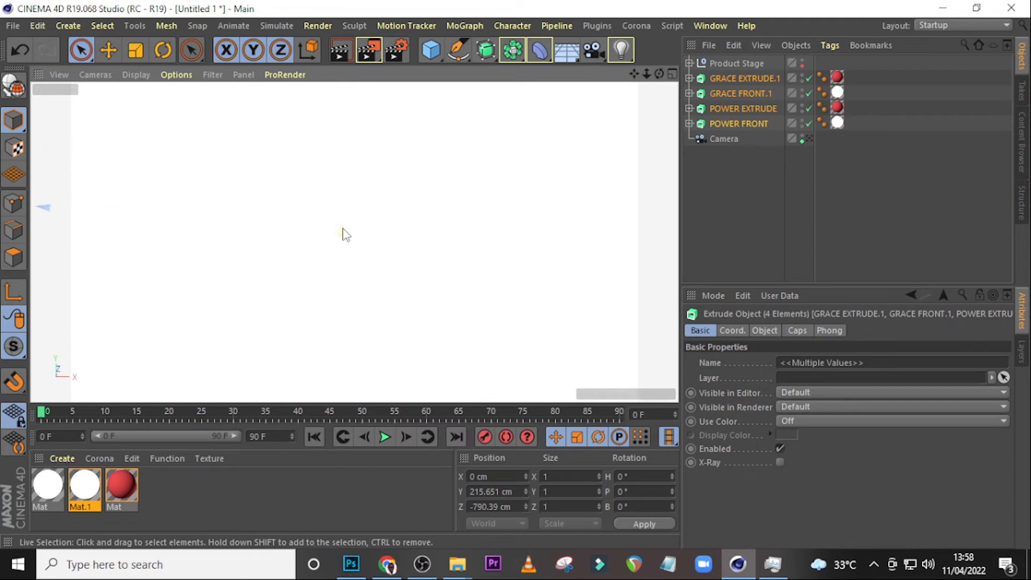
scroll(345, 234, down, 5)
Recentre the view on POWER GRACE and move the four words left along X
drag(635, 75, 714, 168)
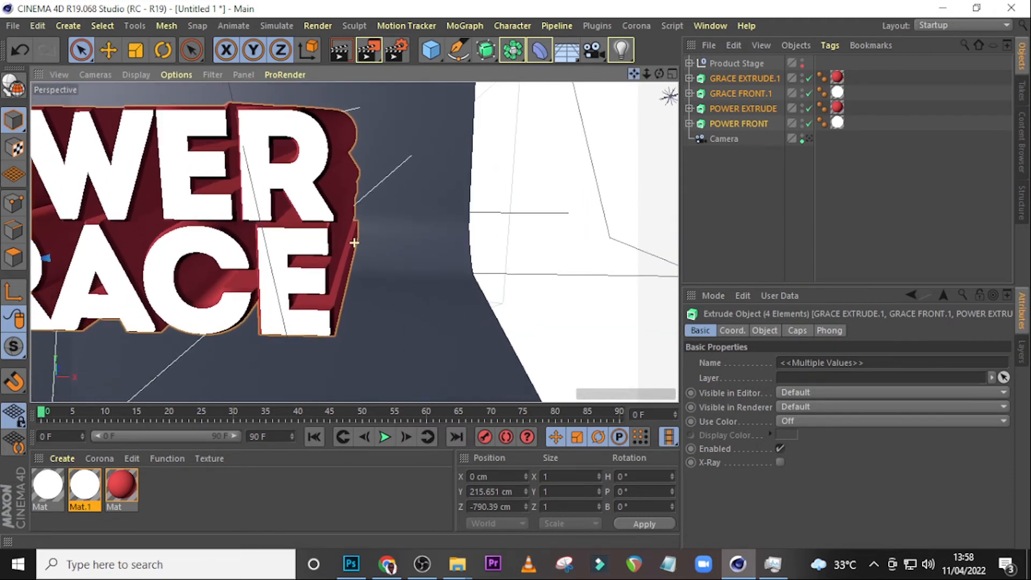
drag(634, 75, 944, 64)
scroll(329, 186, down, 3)
scroll(331, 191, up, 4)
scroll(331, 191, up, 5)
drag(634, 76, 572, 77)
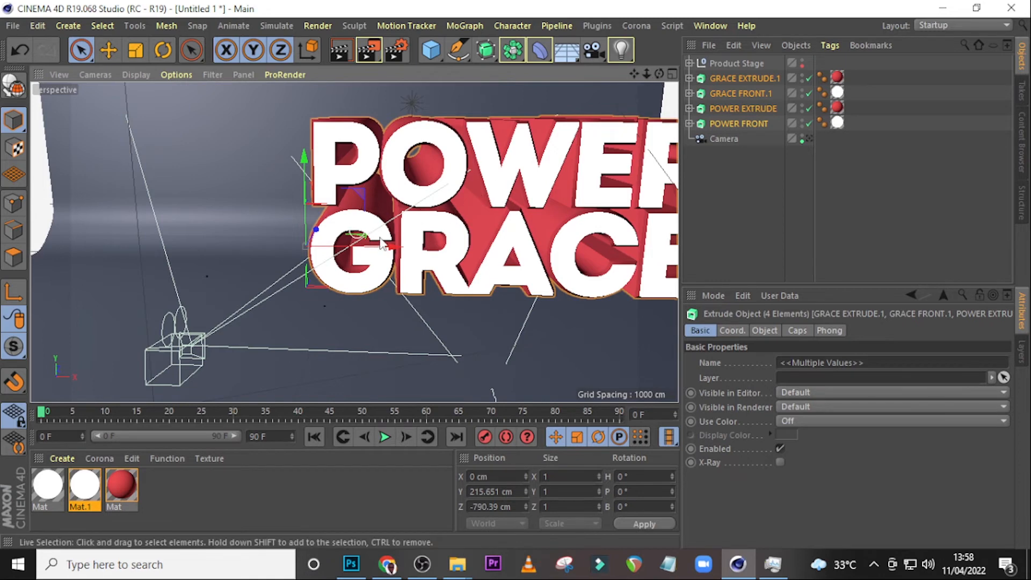
drag(395, 250, 263, 252)
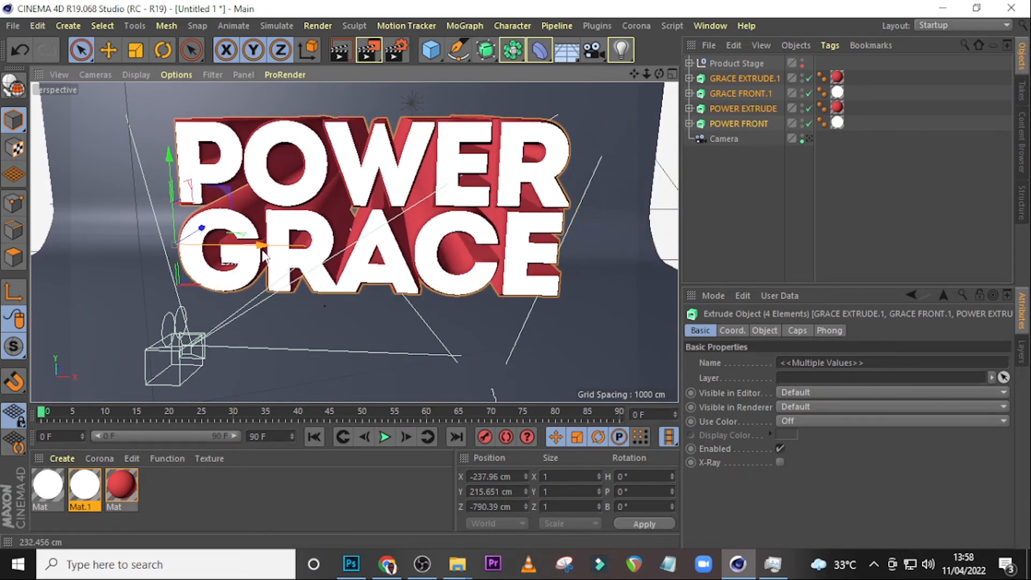
drag(264, 252, 252, 251)
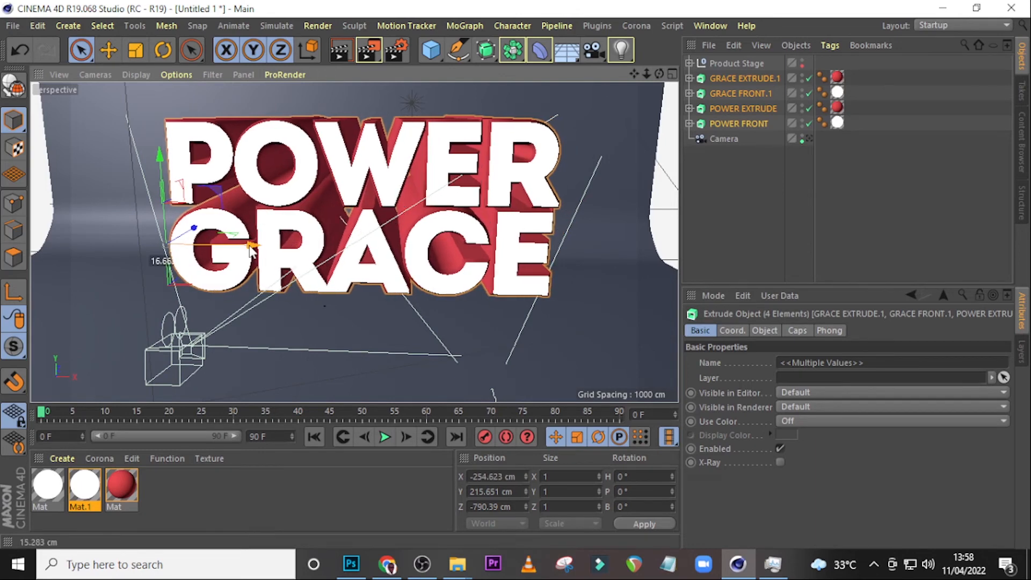
Nudge the text further left to about -396.587 cm X, then select Product Stage
scroll(326, 229, up, 2)
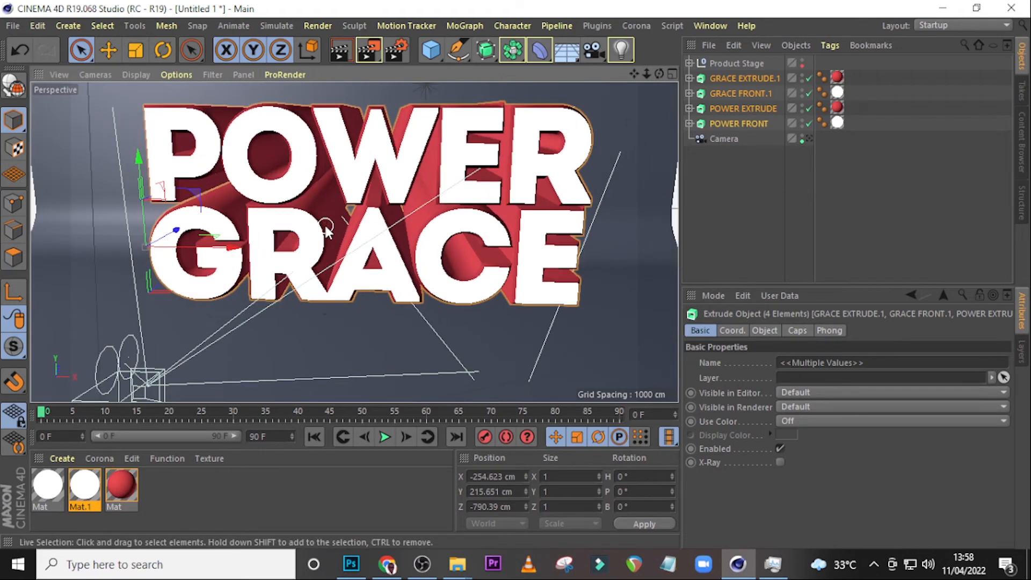
scroll(327, 231, up, 1)
alt+drag(327, 231, 354, 228)
drag(201, 247, 182, 247)
alt+middle_drag(182, 247, 283, 246)
drag(284, 246, 197, 247)
alt+middle_drag(355, 214, 353, 254)
alt+drag(353, 241, 321, 232)
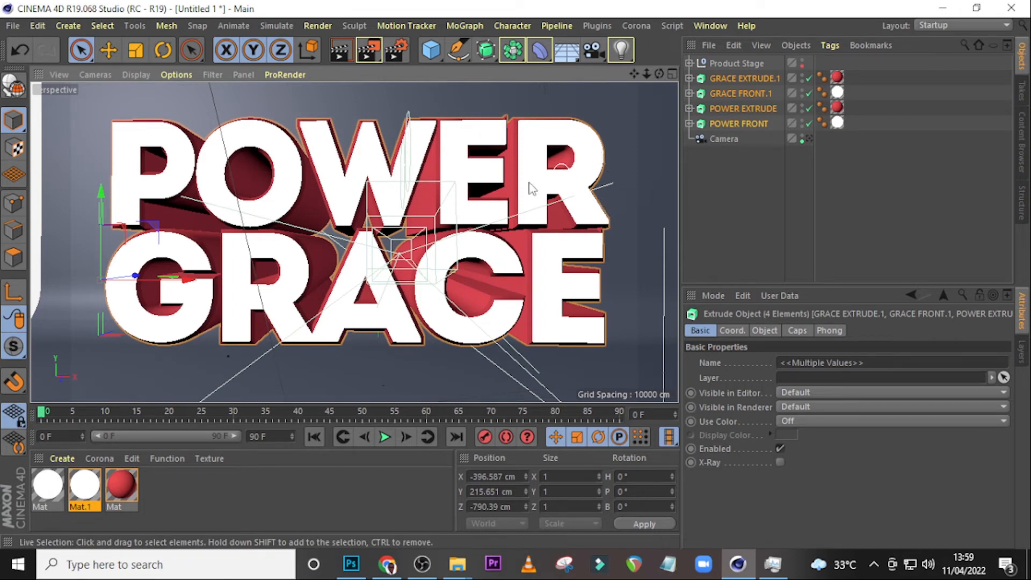
click(736, 64)
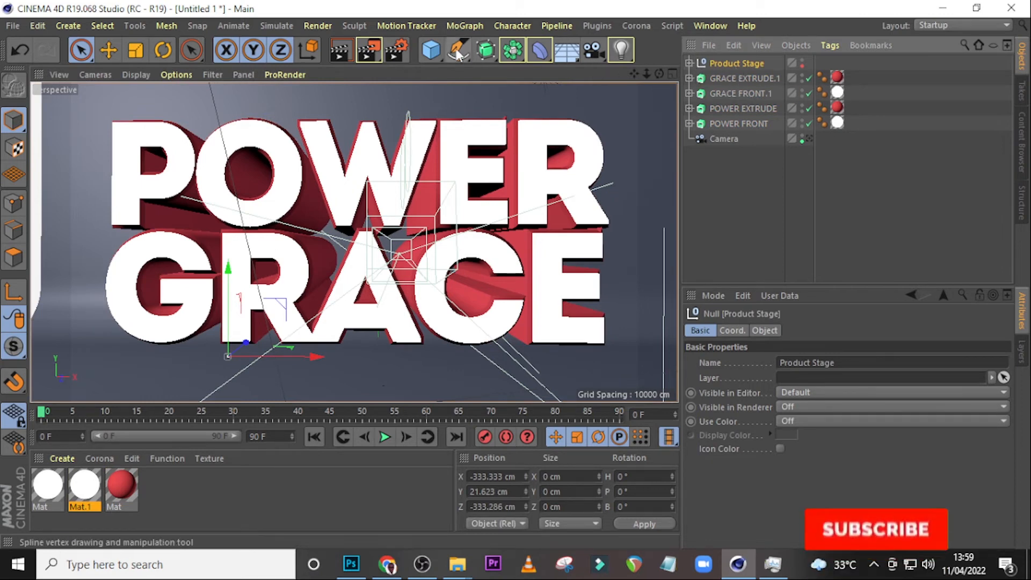
Switch the renderer to Physical and save output as PNG with an alpha channel
click(400, 51)
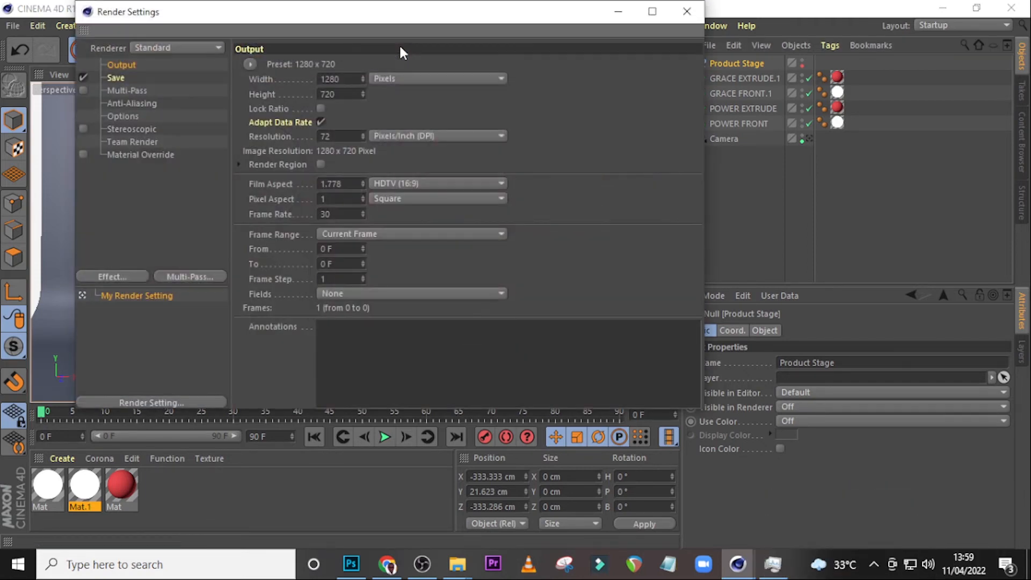
click(164, 48)
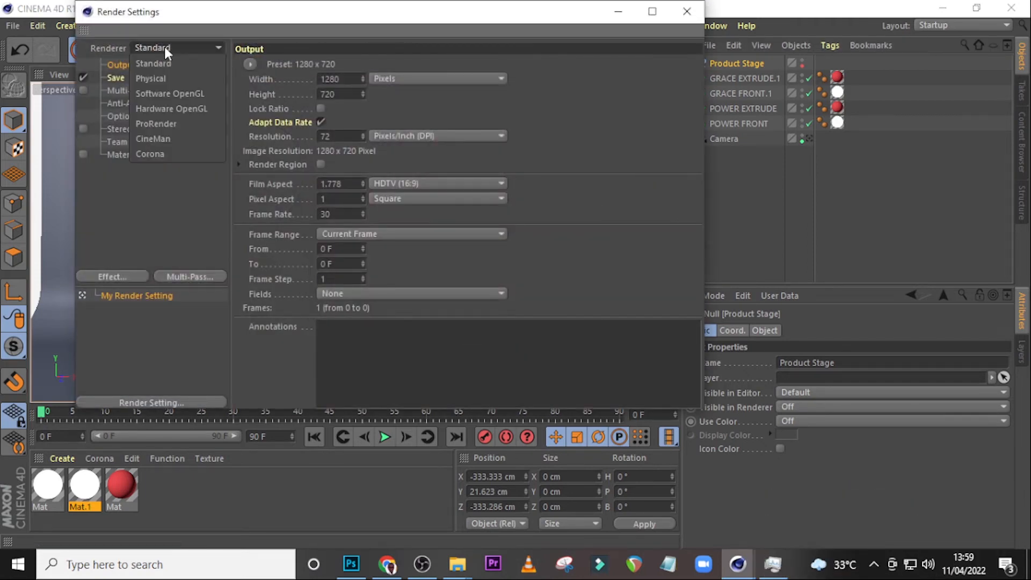
click(156, 79)
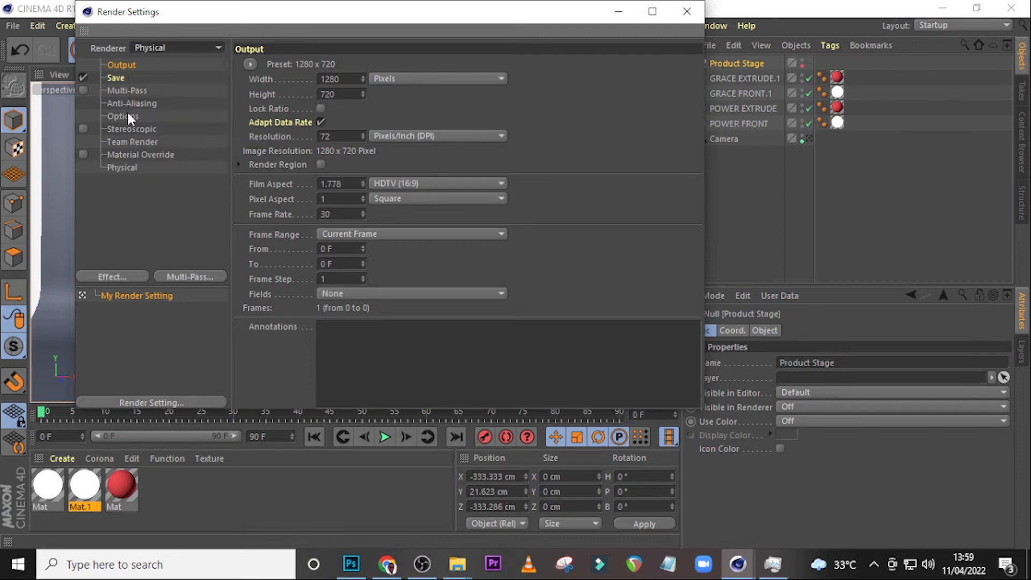
click(117, 168)
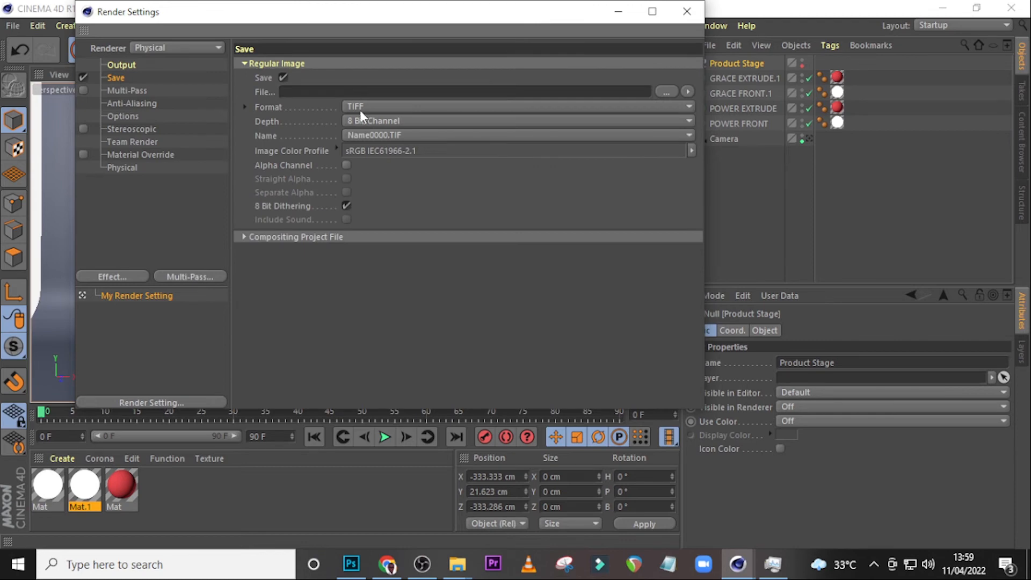
click(360, 111)
click(368, 255)
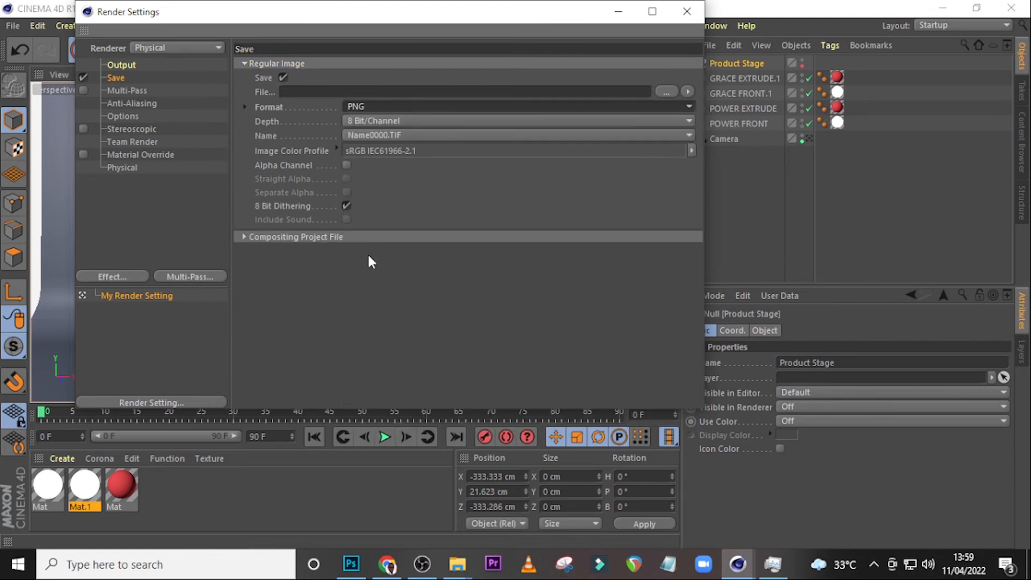
click(346, 166)
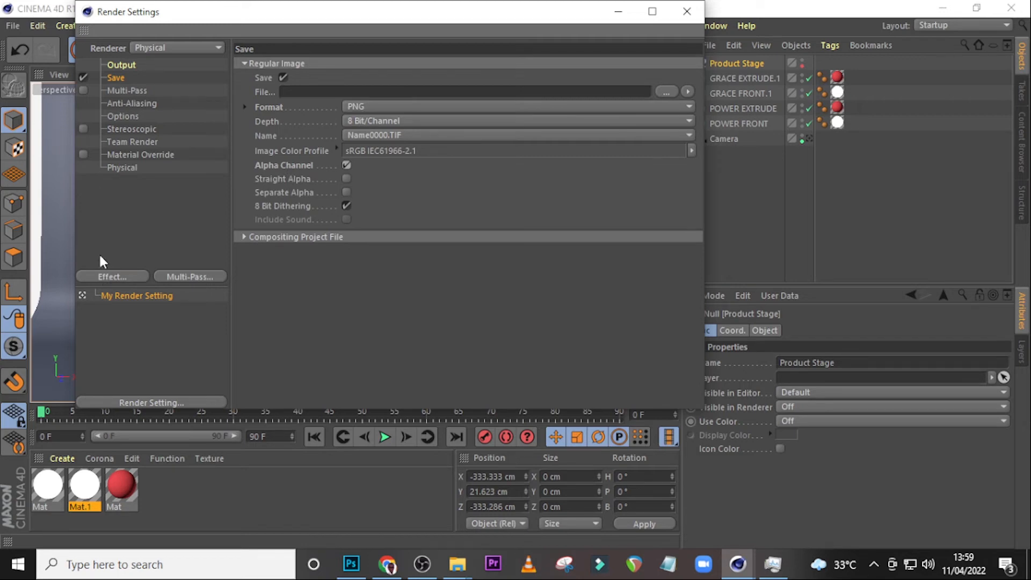
Enable Multi-Pass and set the Physical renderer's sampling quality to Medium
click(83, 90)
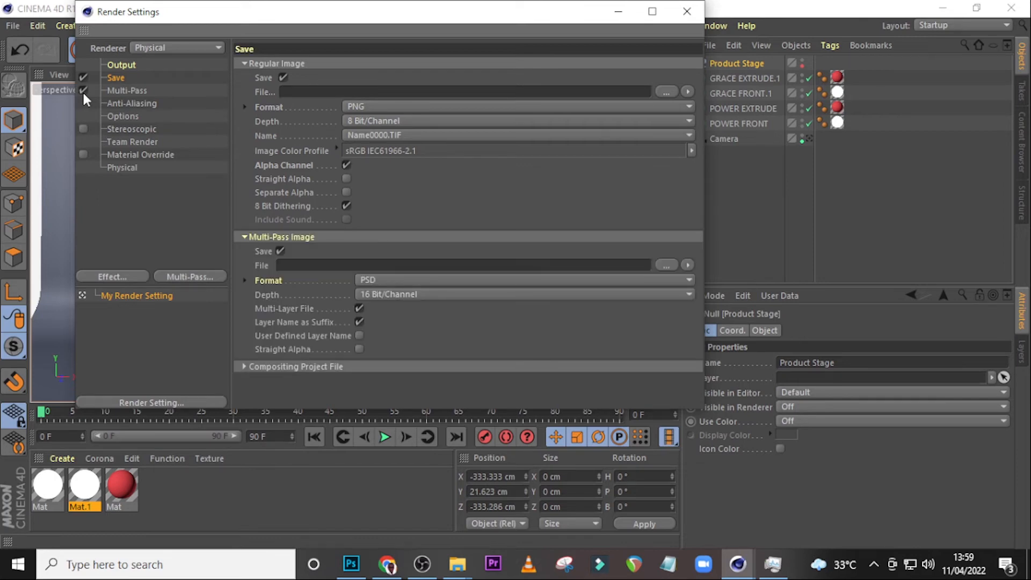
click(113, 92)
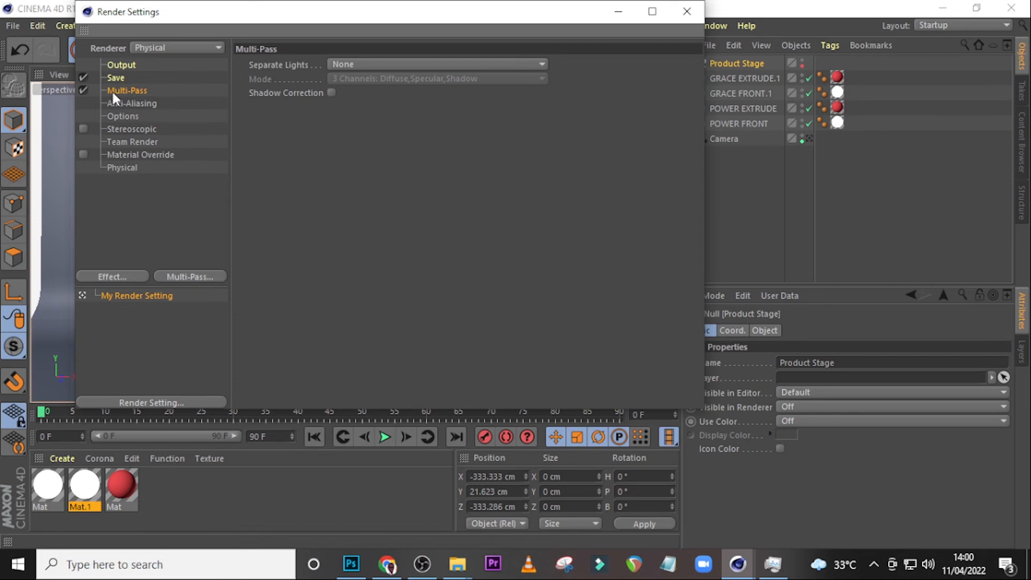
click(125, 167)
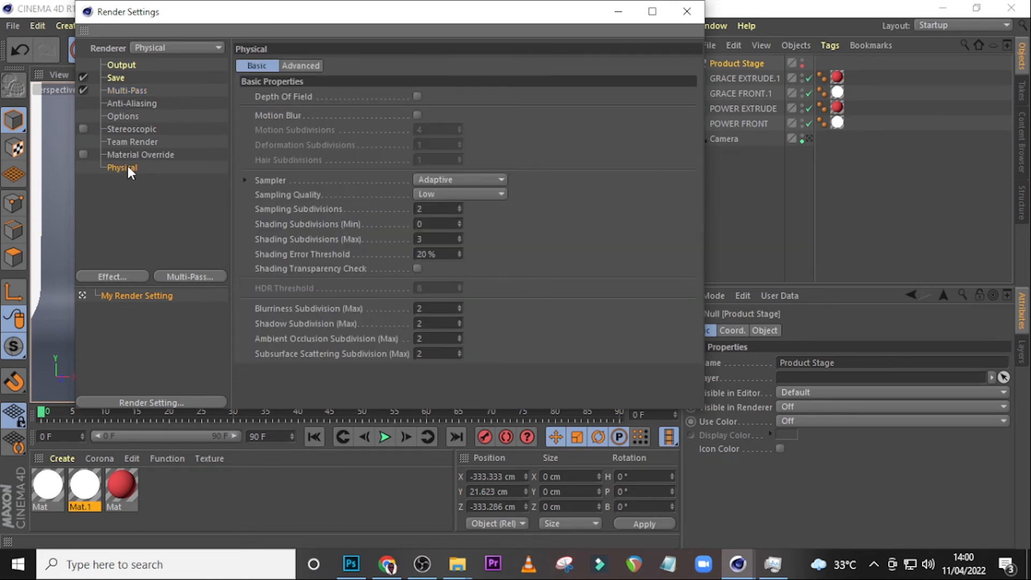
click(301, 66)
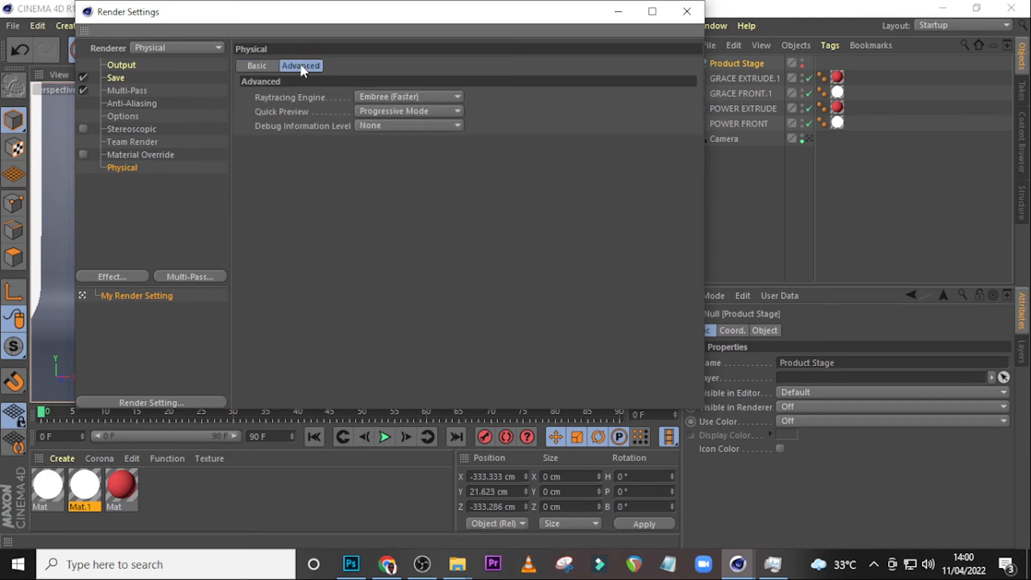
click(259, 67)
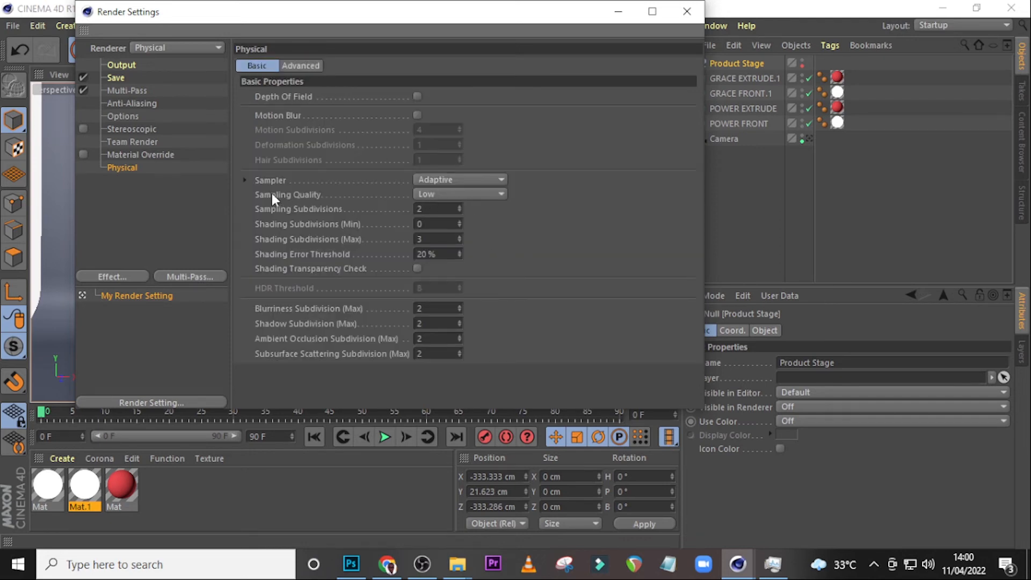
click(430, 194)
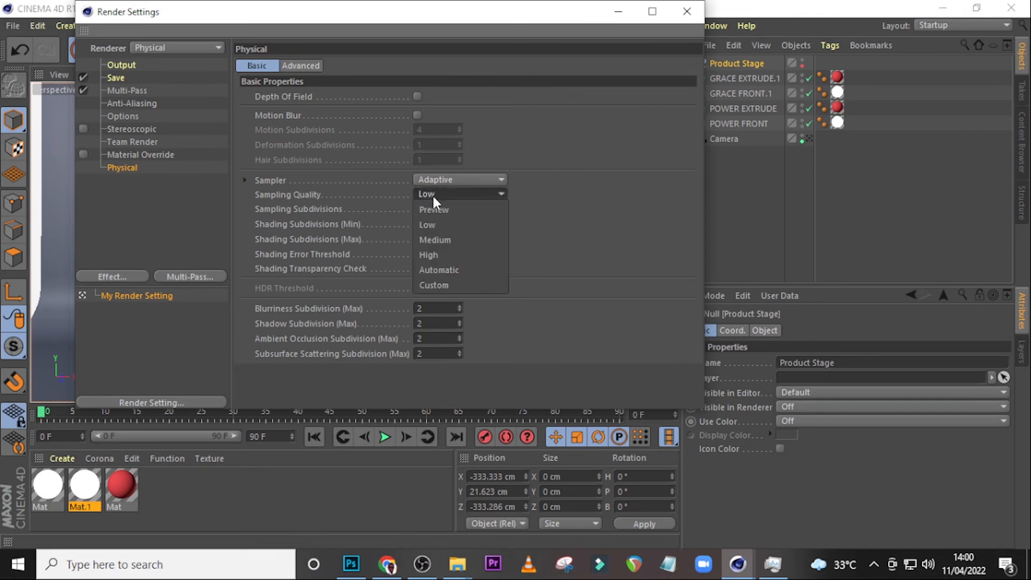
click(555, 205)
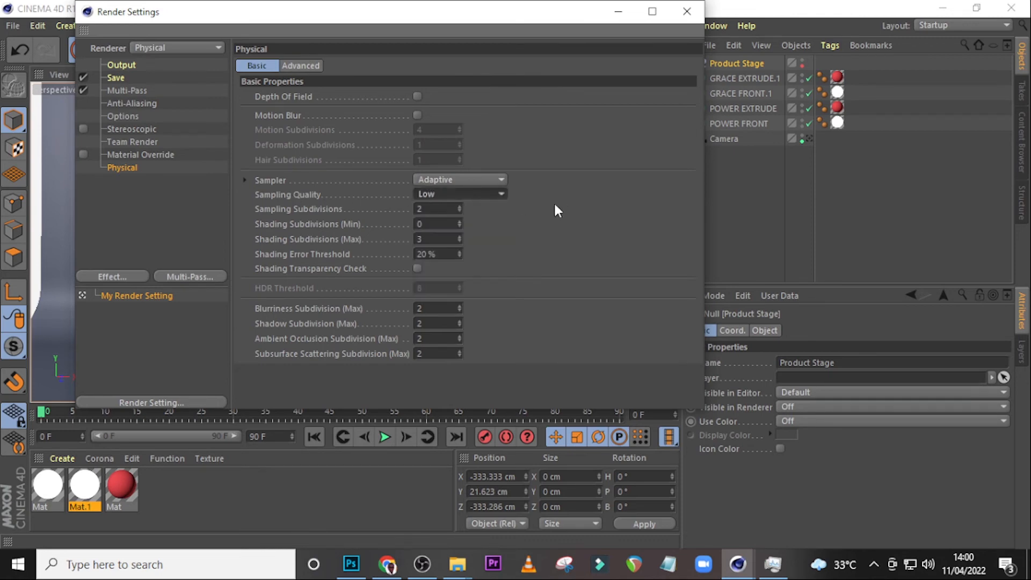
click(438, 194)
click(435, 239)
Add the Ambient Occlusion and Global Illumination effects, then close Render Settings
click(120, 275)
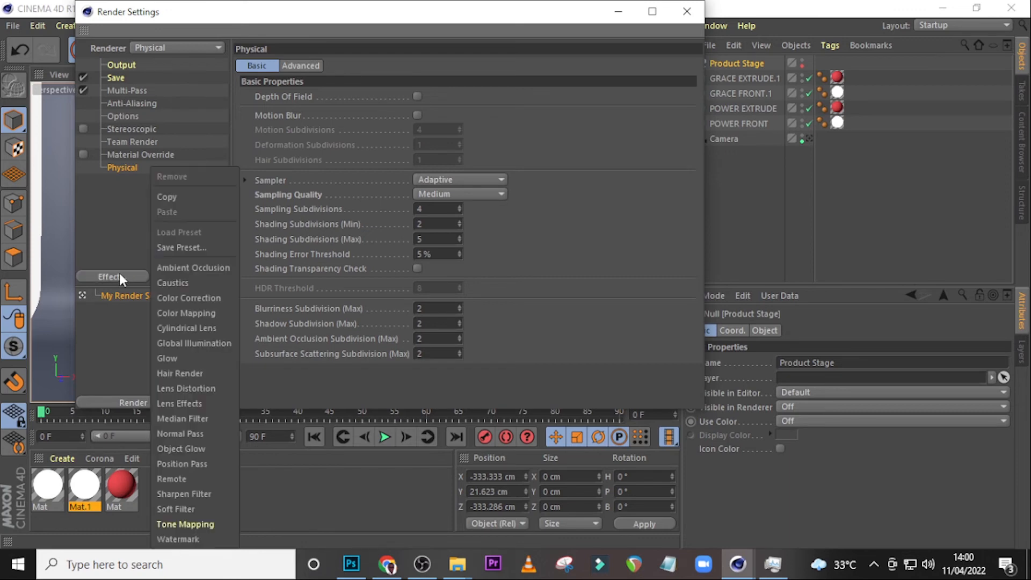
click(179, 267)
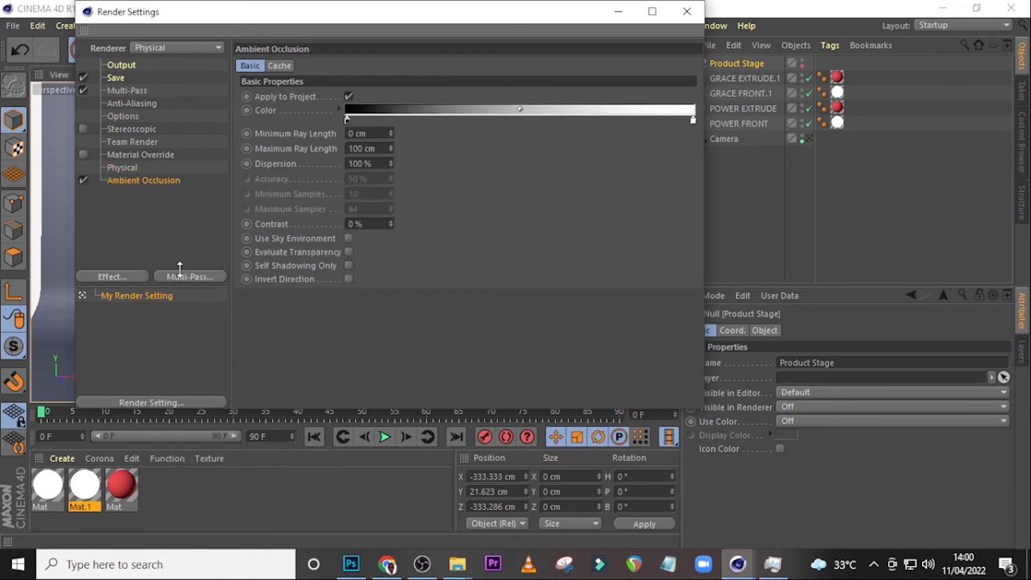
click(122, 276)
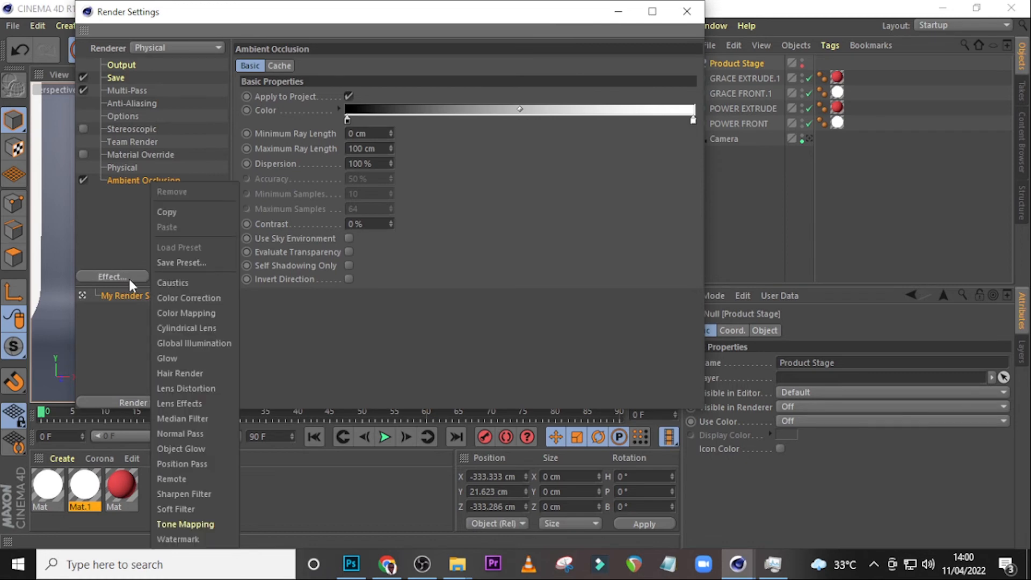
click(180, 344)
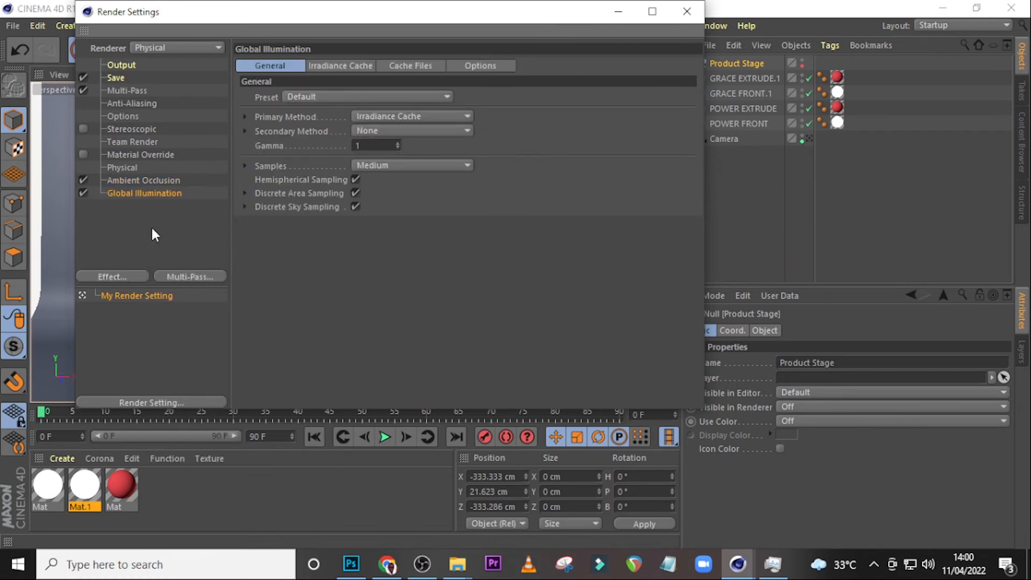
click(685, 12)
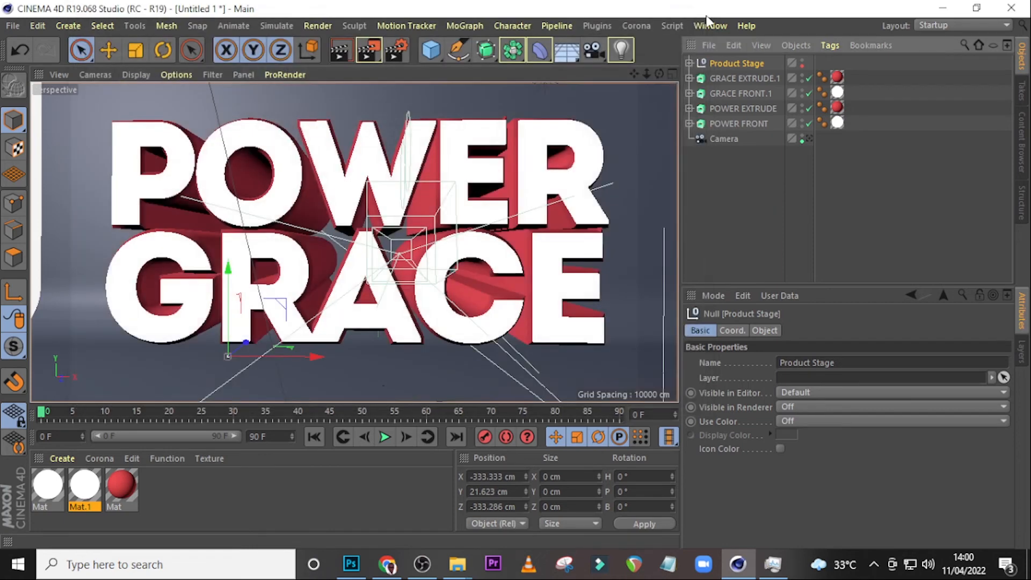
Render POWER GRACE to the Picture Viewer as a 1280x720 image
click(369, 53)
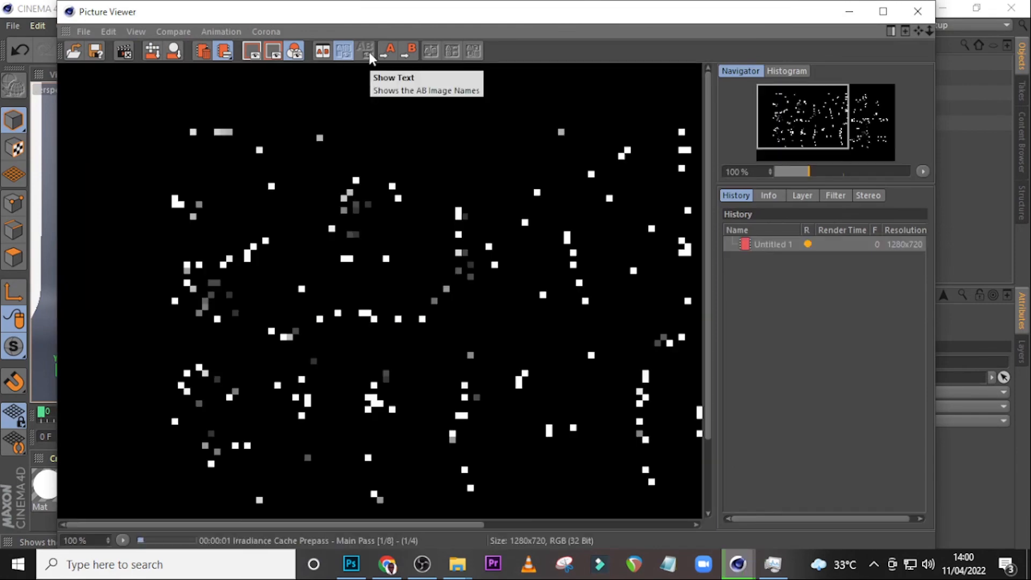
scroll(460, 207, down, 3)
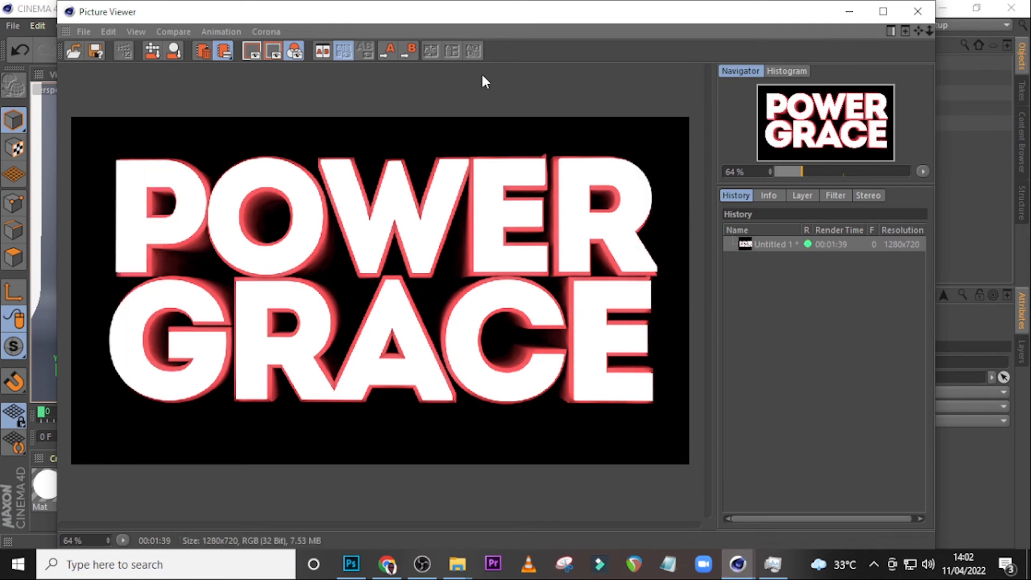
Save the render as a PNG named 'power and grace' in SAVE WORK and close the Picture Viewer
click(94, 51)
click(97, 52)
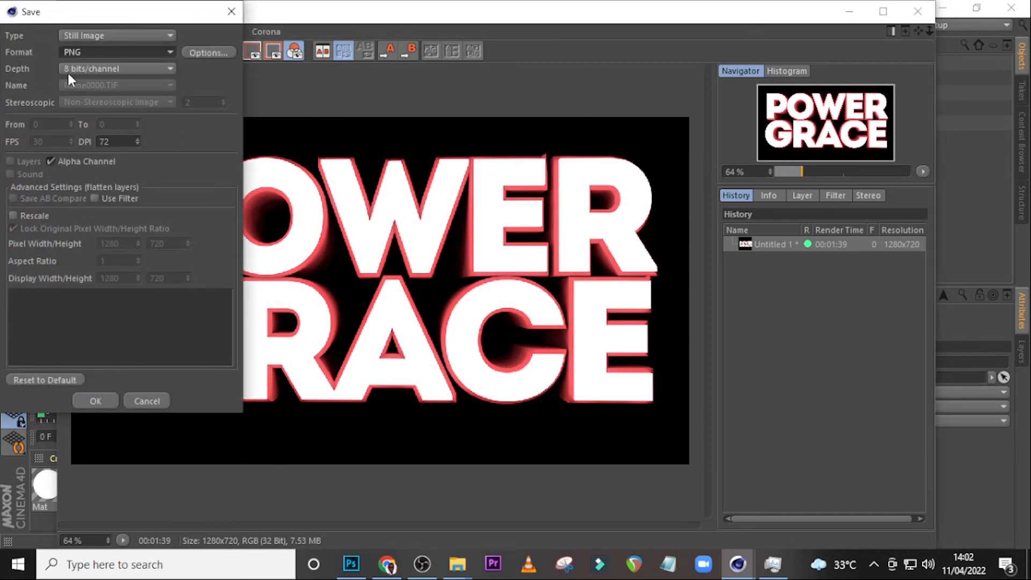
click(96, 401)
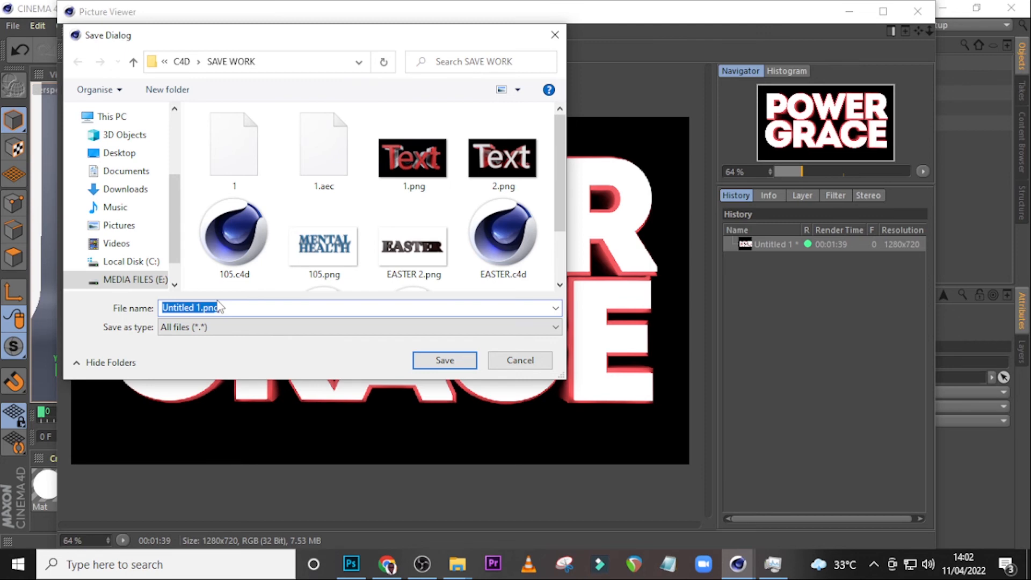
text(powe)
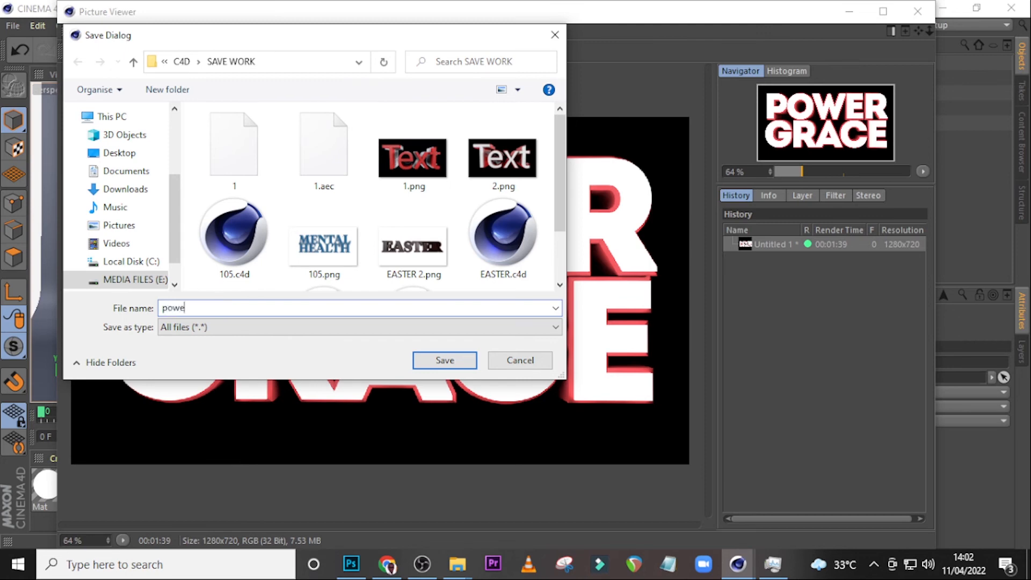
text(r and grace)
click(442, 360)
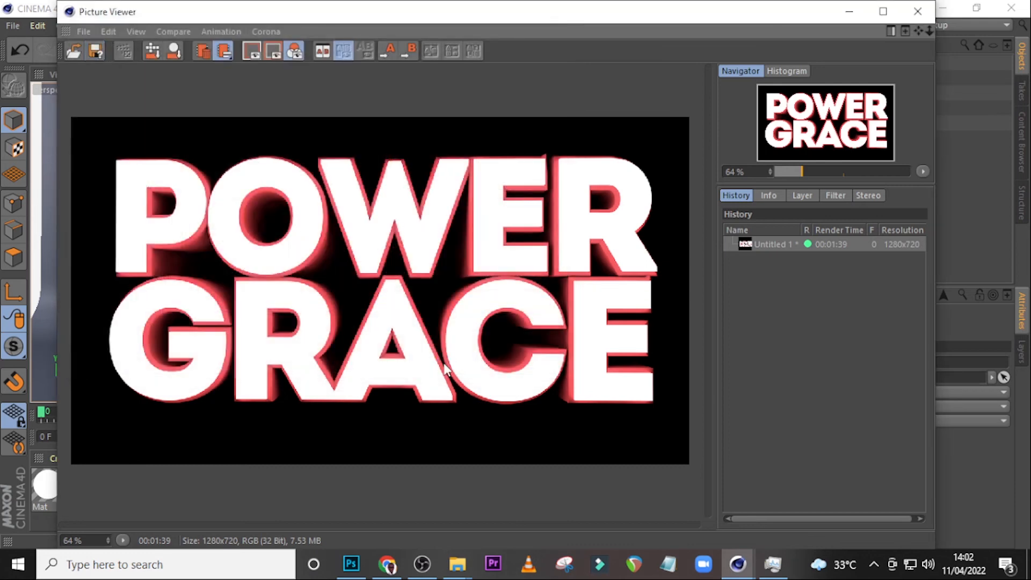
click(920, 16)
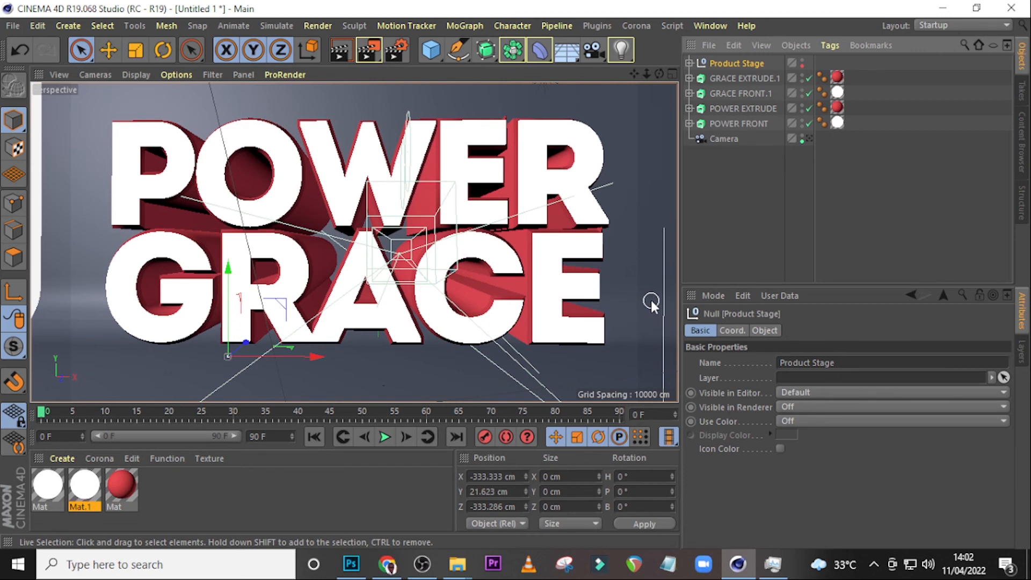
Replace POWER with 'seth' in the Text object under POWER FRONT
scroll(536, 272, down, 1)
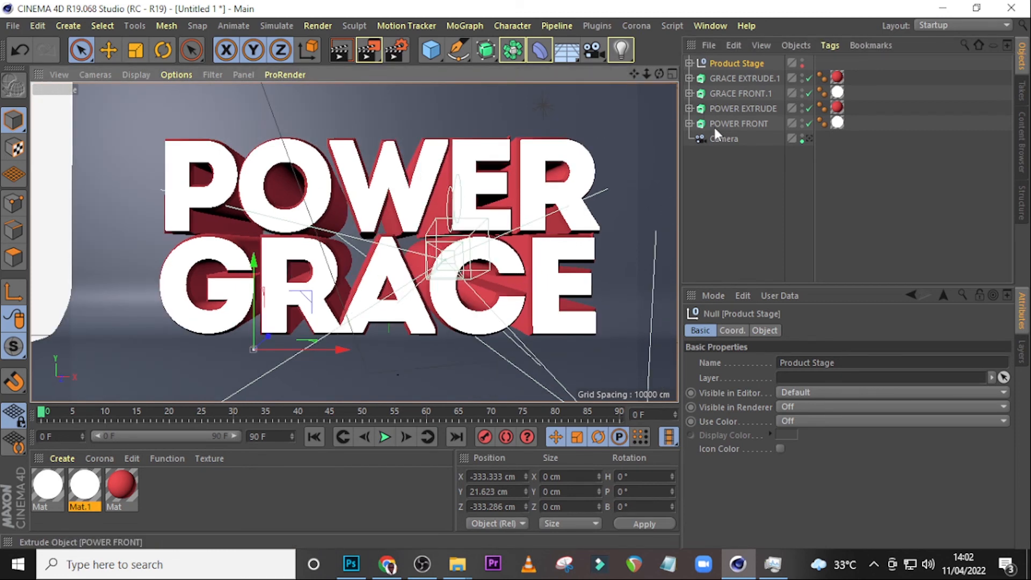
click(689, 124)
click(730, 138)
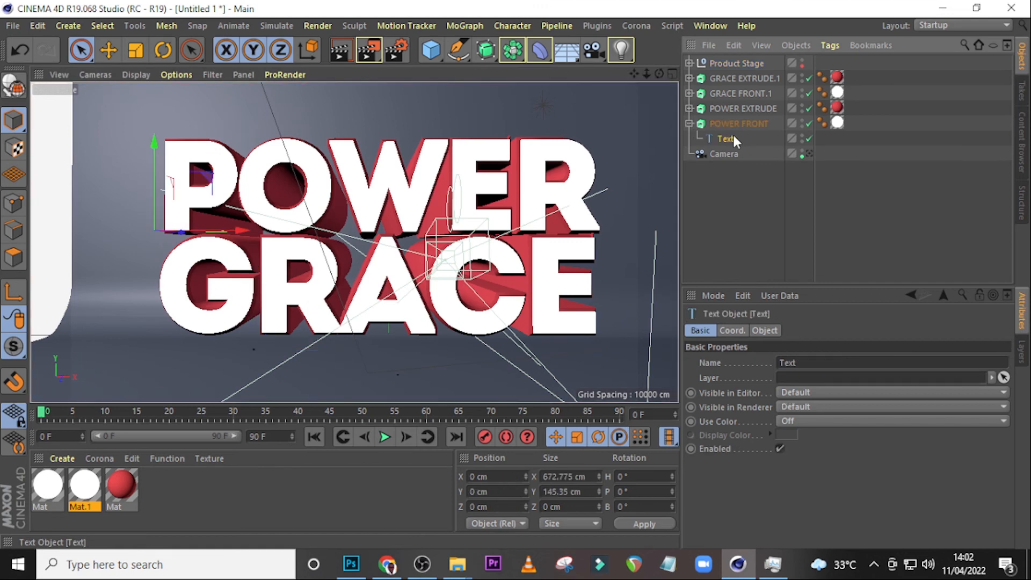
double_click(787, 363)
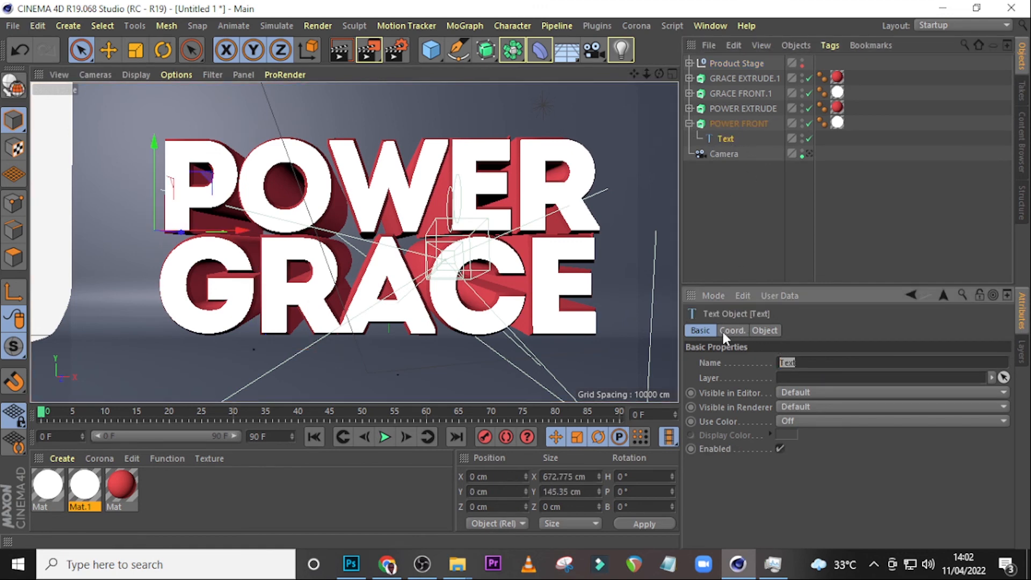
click(727, 140)
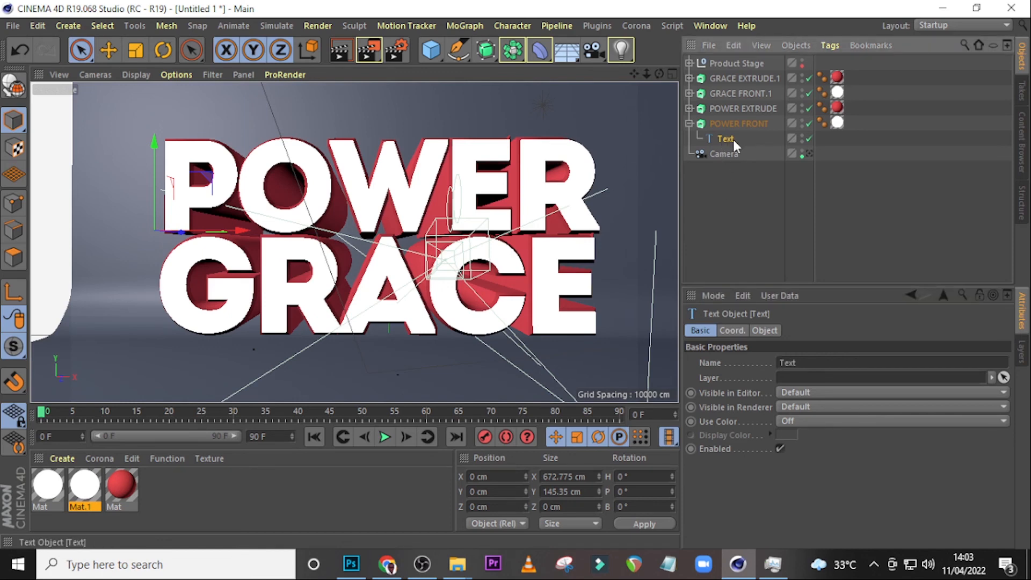
click(732, 330)
click(761, 330)
click(750, 364)
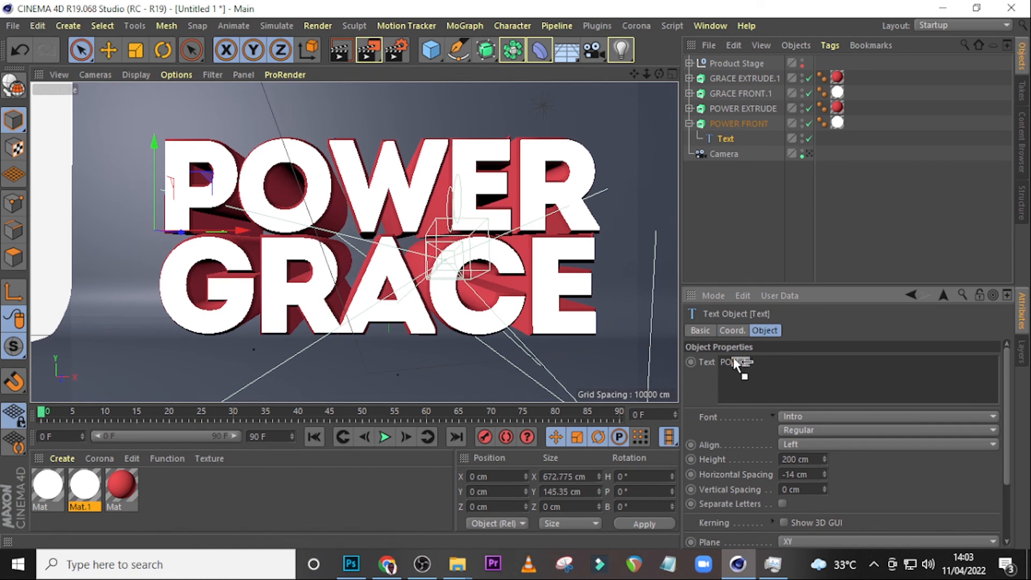
drag(739, 363, 725, 362)
double_click(721, 362)
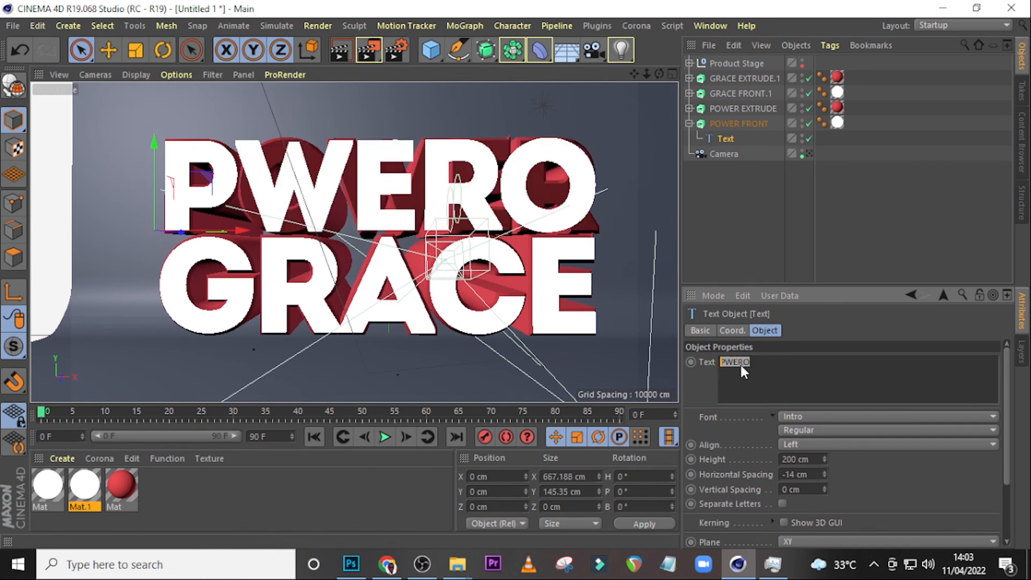
text(seth)
click(819, 324)
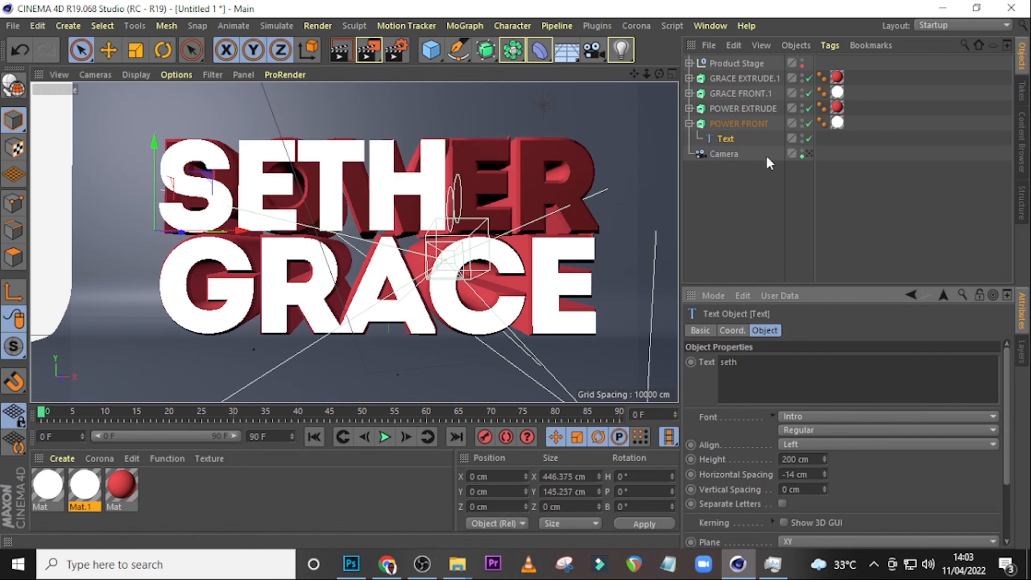
Replace POWER with 'seth' in the Text object under POWER EXTRUDE
click(689, 124)
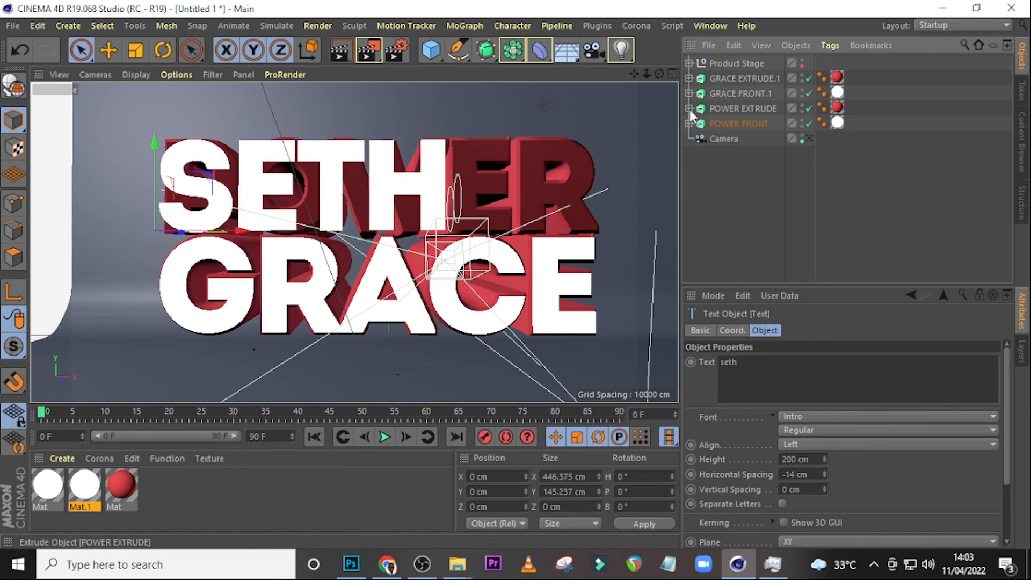
click(689, 108)
click(726, 124)
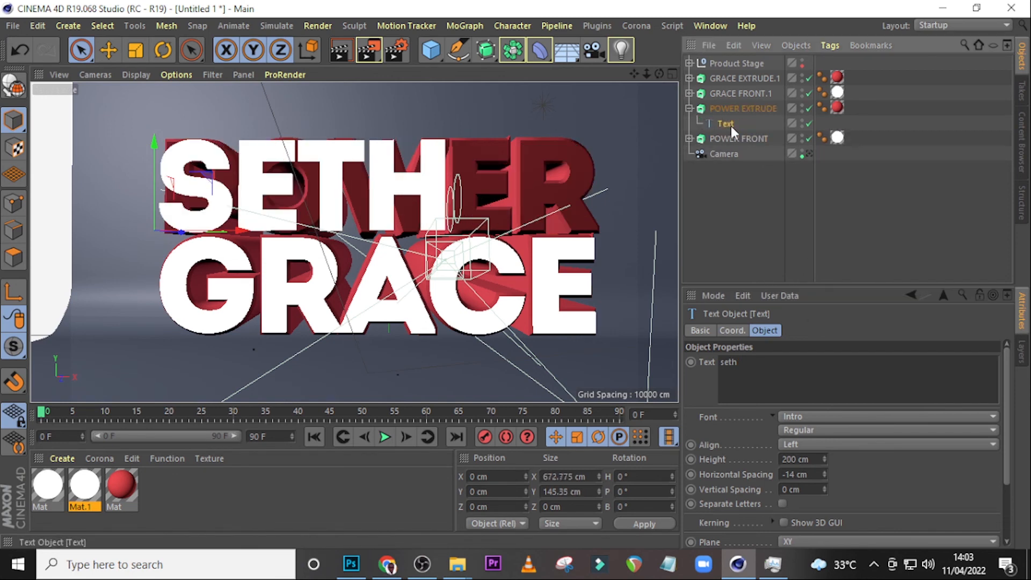
double_click(762, 373)
text(seth)
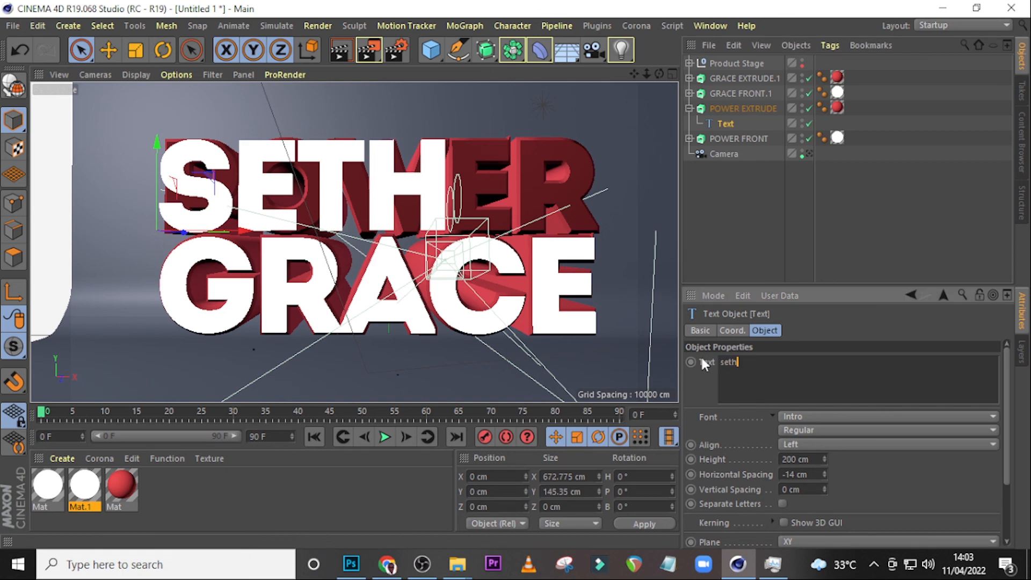
click(813, 324)
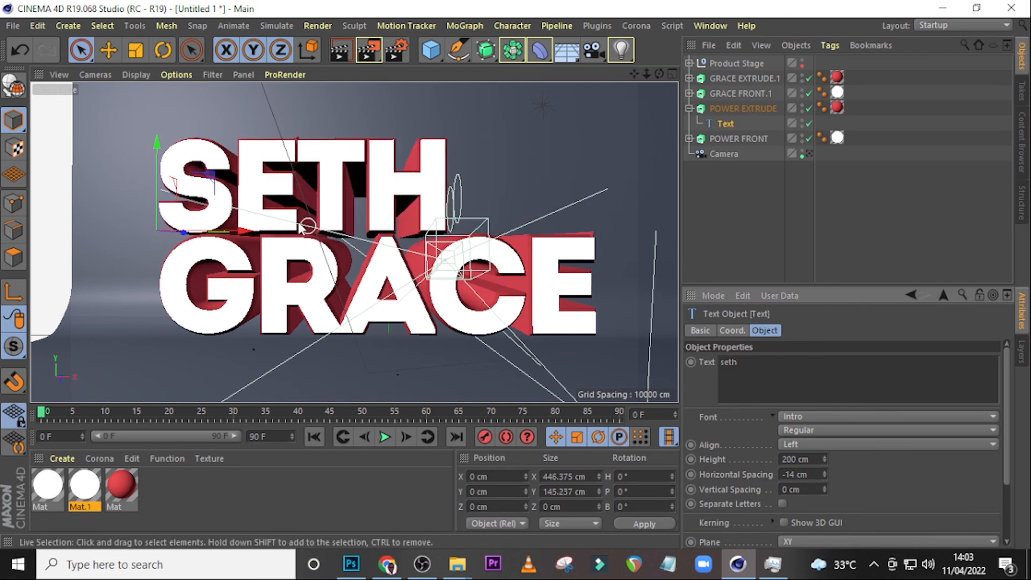
click(720, 93)
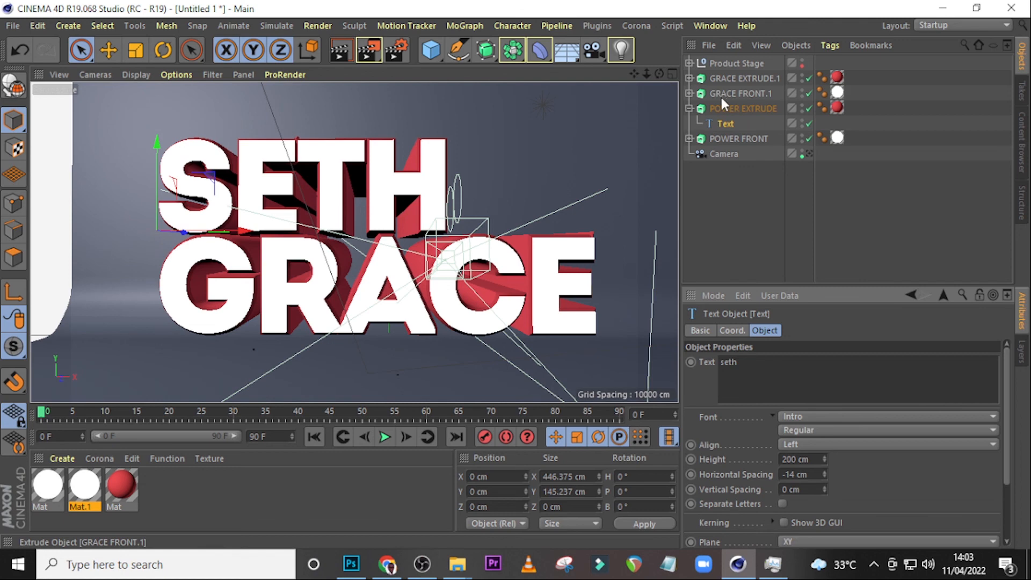
Change the Text object under GRACE FRONT.1 from GRACE to BANI
click(690, 93)
click(724, 108)
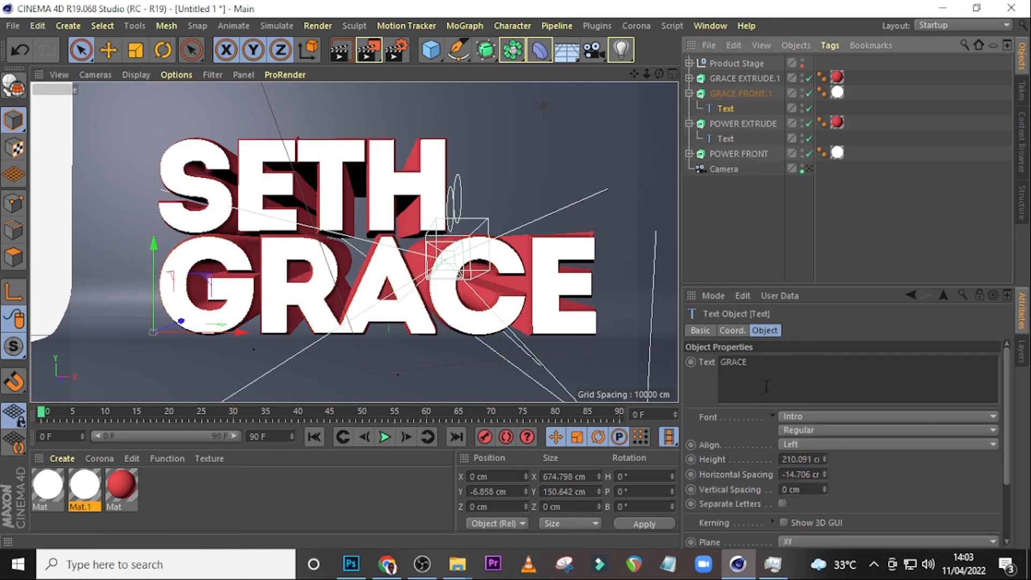
double_click(756, 366)
text(bani)
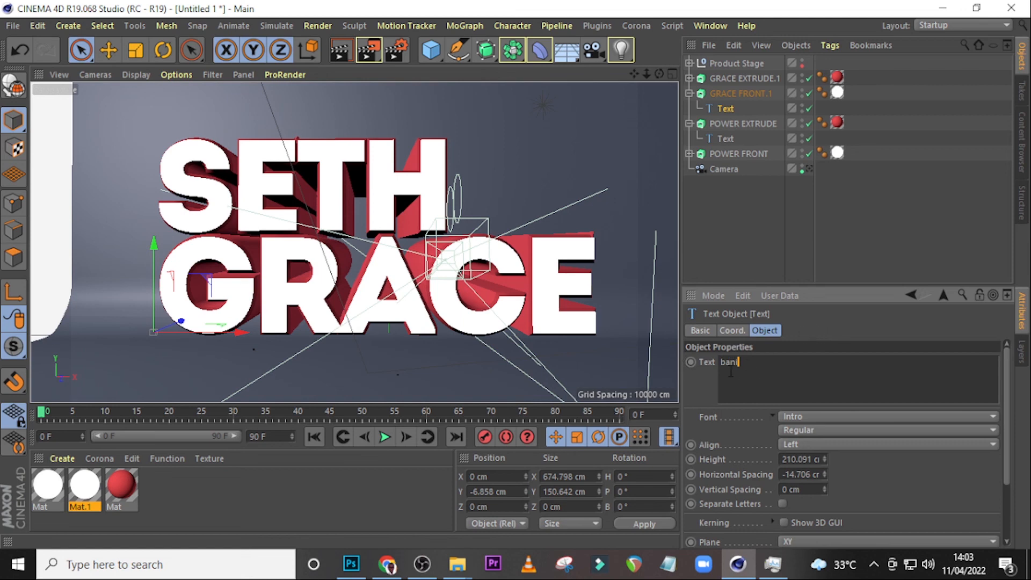
drag(751, 368, 697, 362)
text(BANI)
click(819, 322)
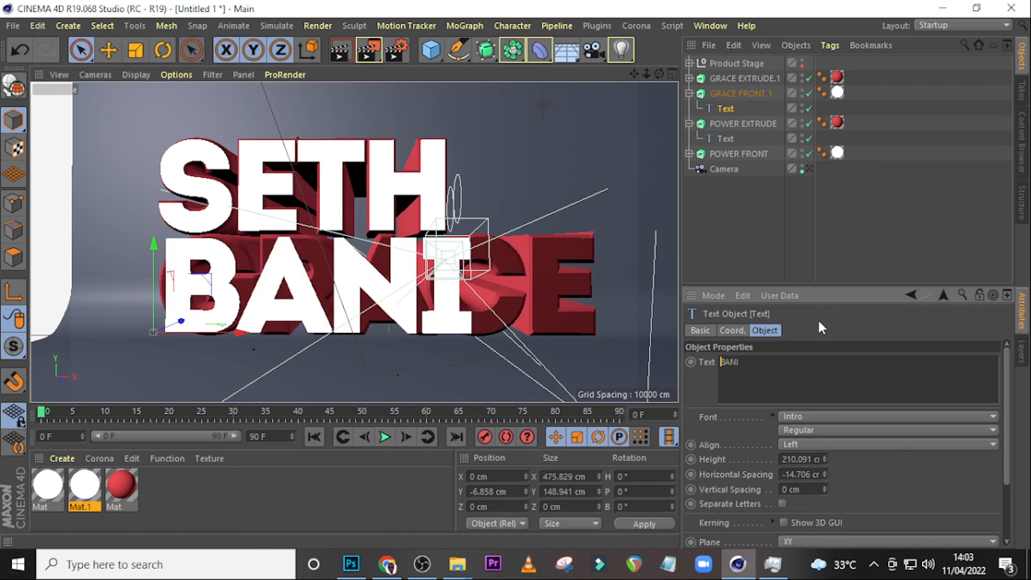
Change the Text object under GRACE EXTRUDE.1 to BANI and collapse the extrude groups
click(690, 93)
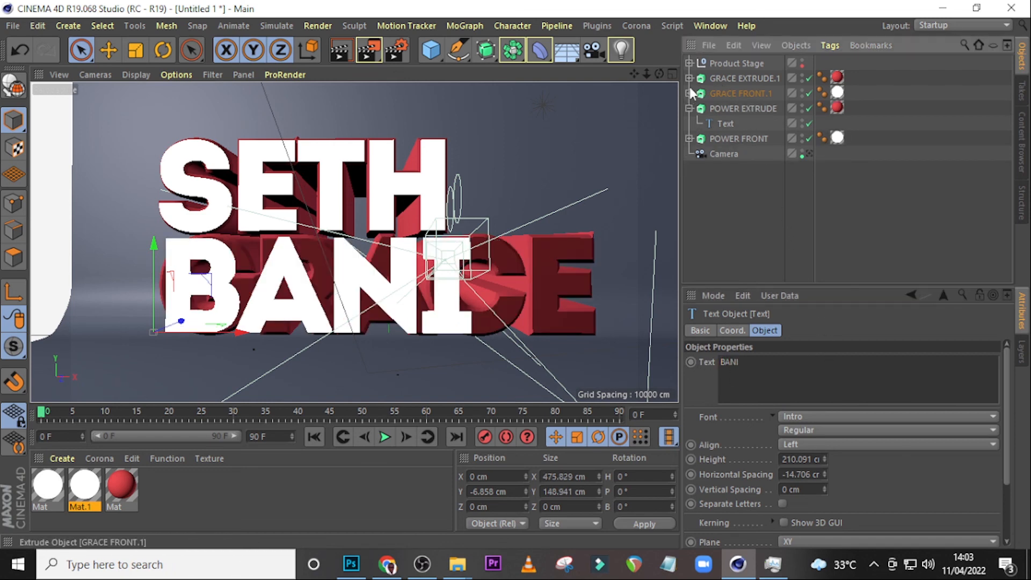
click(689, 78)
click(727, 94)
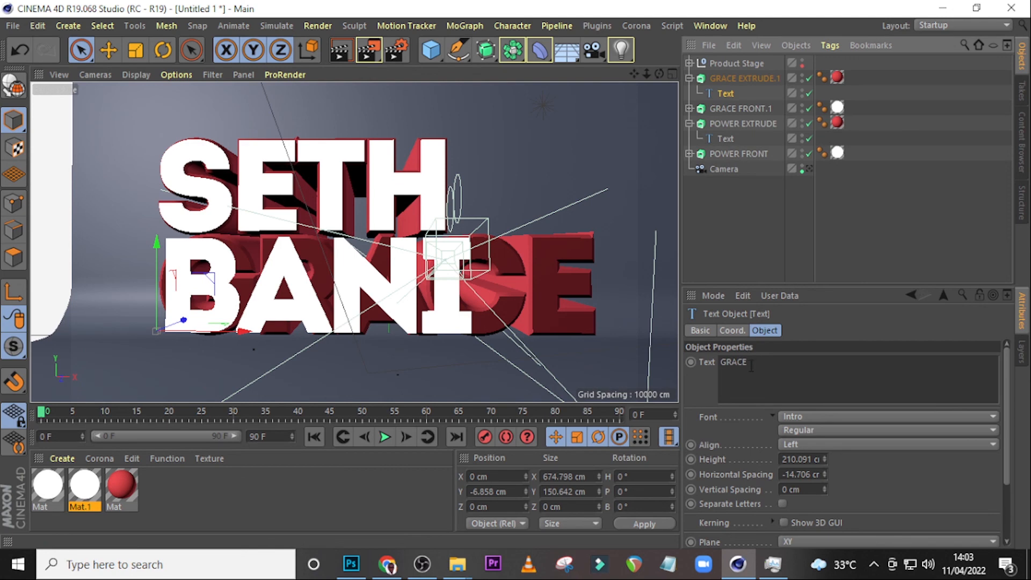
drag(751, 365, 694, 345)
text(BANI)
click(824, 314)
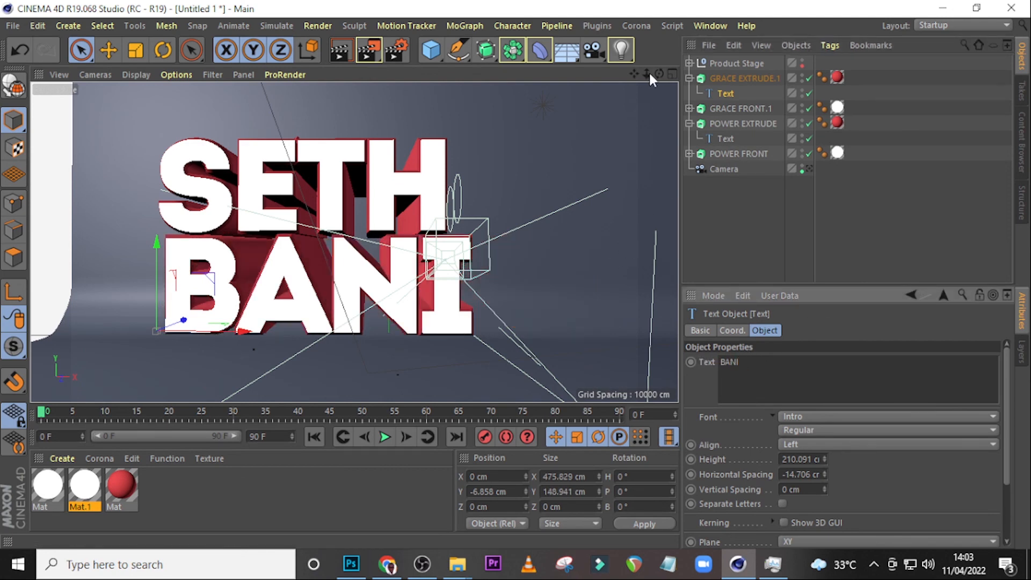
drag(659, 74, 643, 57)
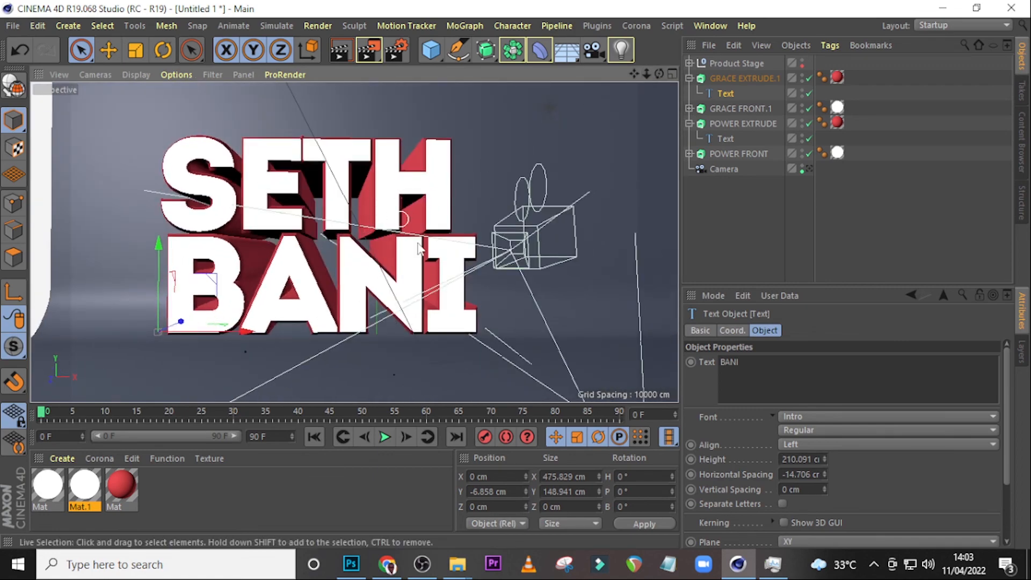
scroll(382, 241, up, 5)
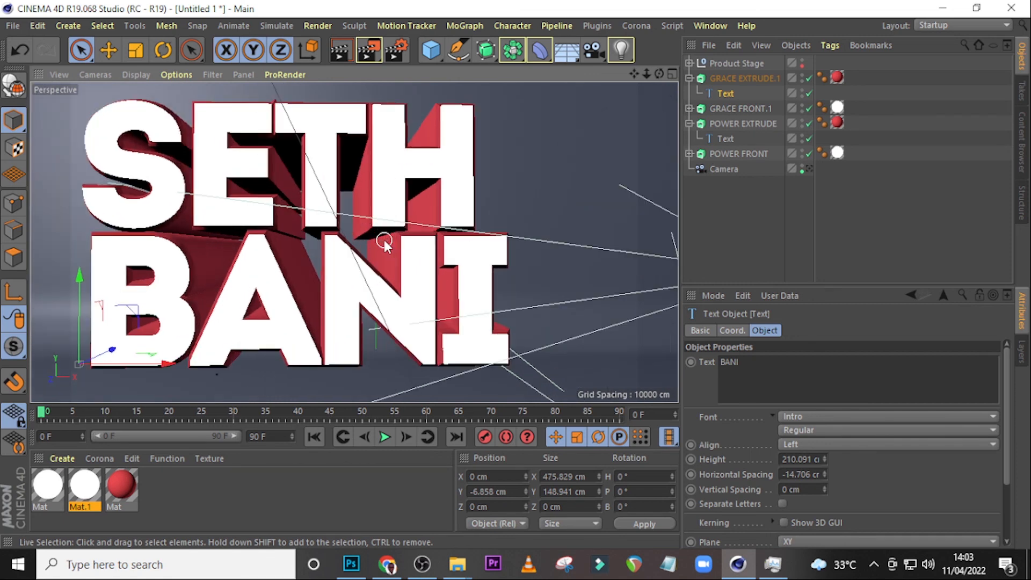
click(689, 79)
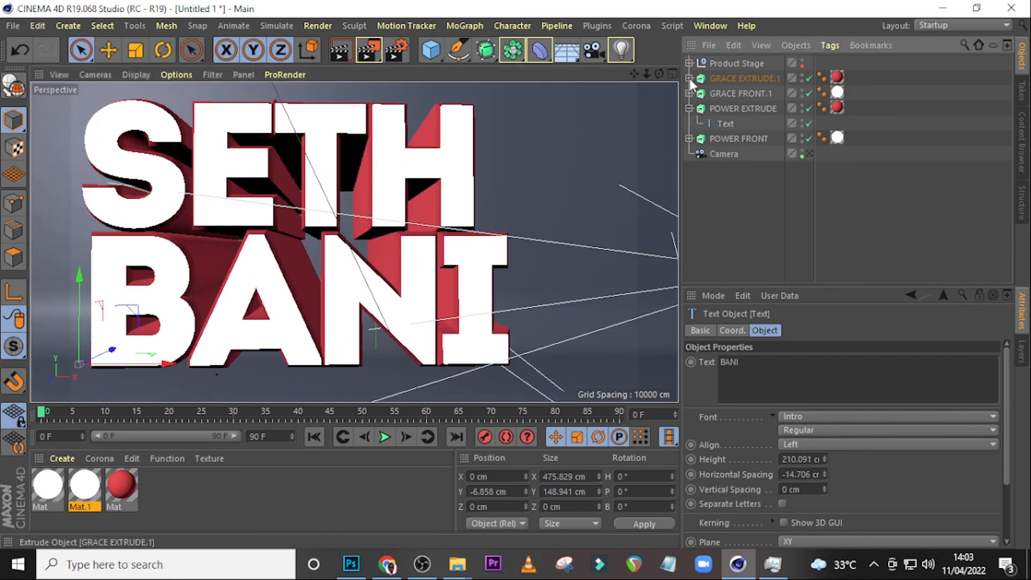
click(689, 109)
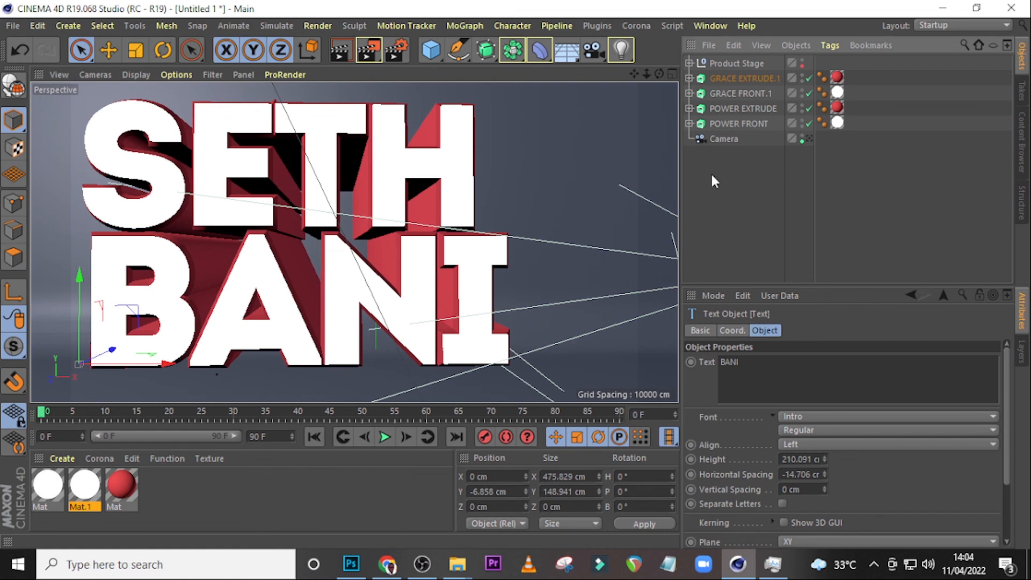